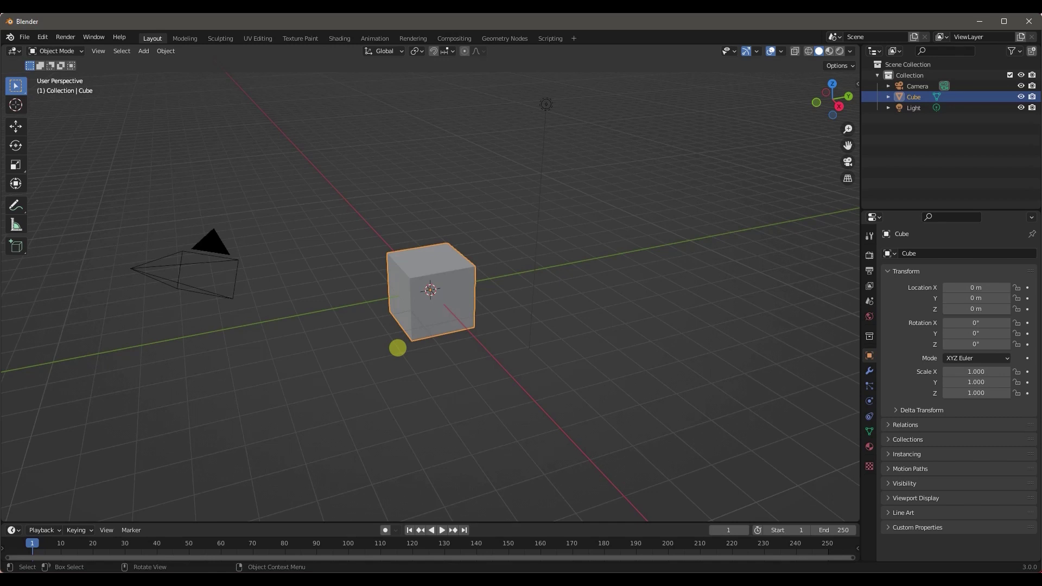
Step: Delete the camera and the light from the scene, leaving only the cube
{"action": "middle_click_drag", "start_coordinate": [309, 232], "coordinate": [204, 179]}
{"action": "left_click", "coordinate": [231, 219]}
{"action": "key", "text": "Delete"}
{"action": "key", "text": "ctrl+Page_Up"}
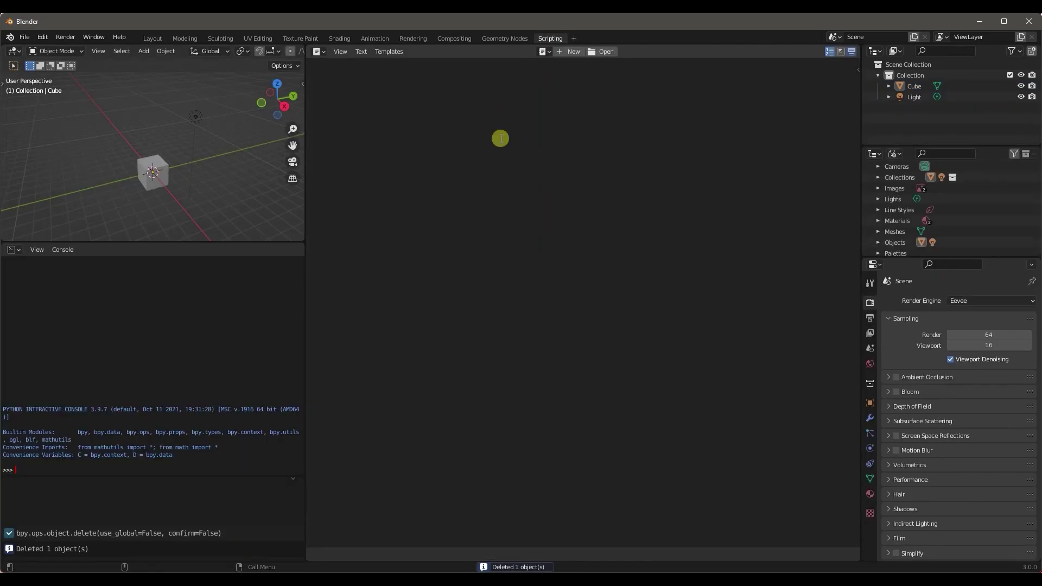
{"action": "left_click", "coordinate": [145, 36]}
{"action": "left_click", "coordinate": [500, 129]}
{"action": "key", "text": "Delete"}
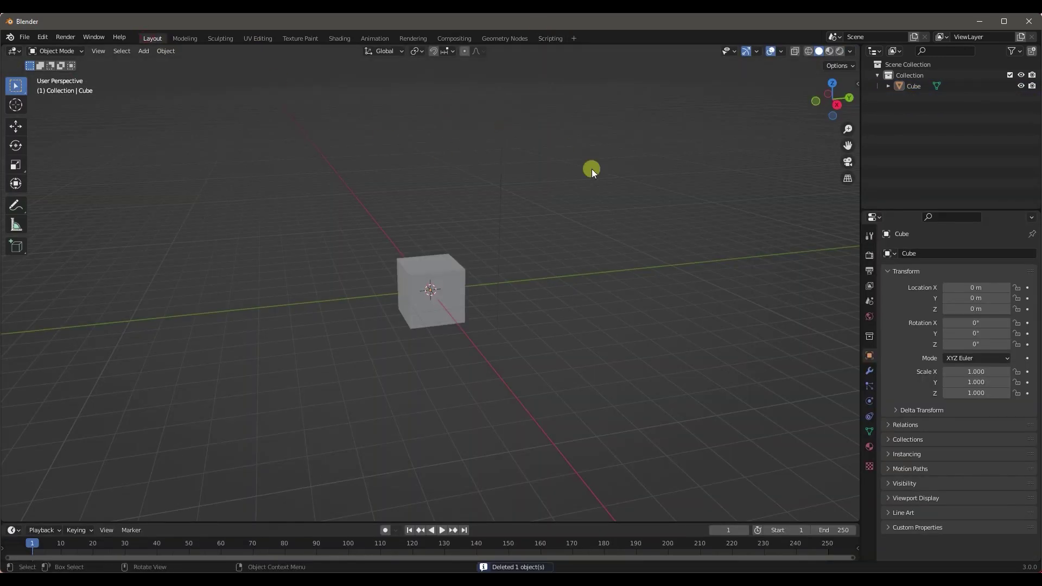
Step: Create a new geometry node tree on the cube in the Geometry Nodes workspace and spread its Group Input and Group Output apart
{"action": "left_click", "coordinate": [510, 38]}
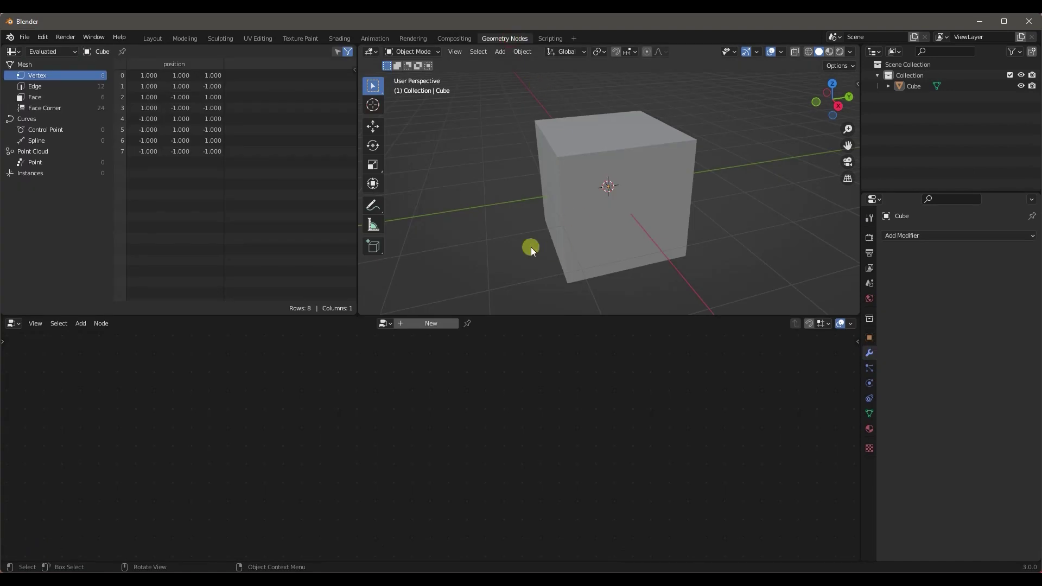
{"action": "left_click", "coordinate": [431, 322]}
{"action": "left_click_drag", "start_coordinate": [309, 461], "coordinate": [211, 430]}
{"action": "left_click_drag", "start_coordinate": [553, 456], "coordinate": [629, 434]}
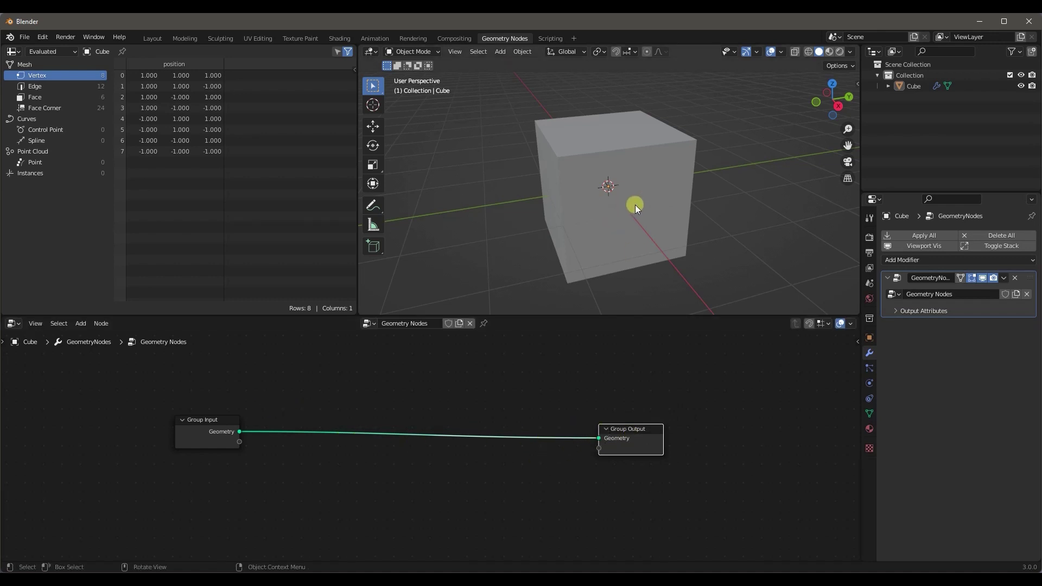
Step: Disconnect the Group Input from the Group Output and move the Group Input node farther aside
{"action": "middle_click_drag", "start_coordinate": [636, 204], "coordinate": [652, 205]}
{"action": "left_click_drag", "start_coordinate": [597, 439], "coordinate": [462, 441]}
{"action": "left_click_drag", "start_coordinate": [211, 421], "coordinate": [169, 418]}
{"action": "middle_click_drag", "start_coordinate": [239, 412], "coordinate": [253, 418]}
Step: Add a Grid node and connect its Mesh output to the Group Output's Geometry input
{"action": "key", "text": "shift+a"}
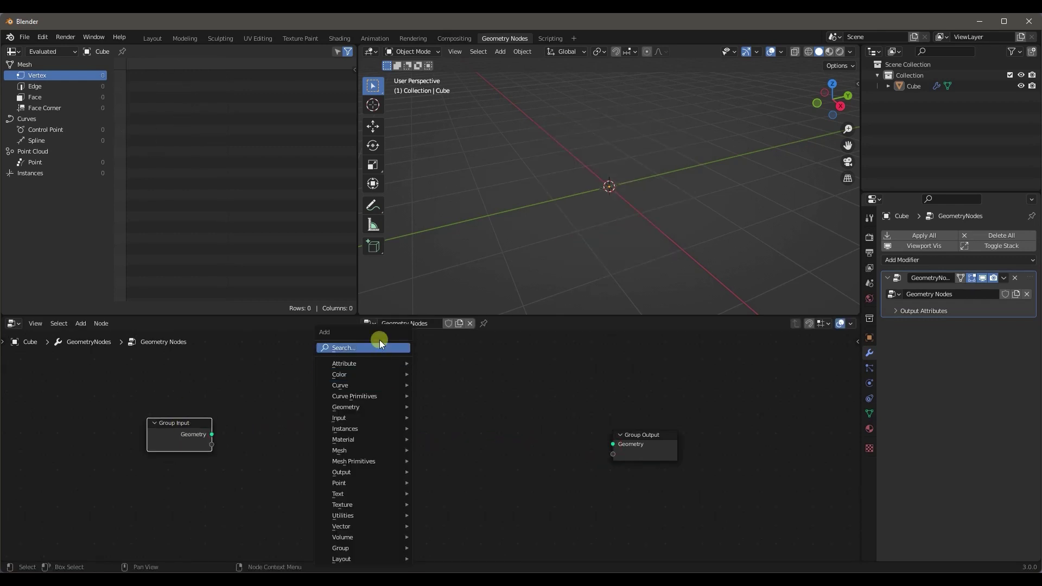
{"action": "left_click", "coordinate": [379, 348]}
{"action": "type", "text": "grid"}
{"action": "key", "text": "Return"}
{"action": "left_click", "coordinate": [258, 346]}
{"action": "left_click_drag", "start_coordinate": [322, 362], "coordinate": [613, 444]}
{"action": "key", "text": "Home"}
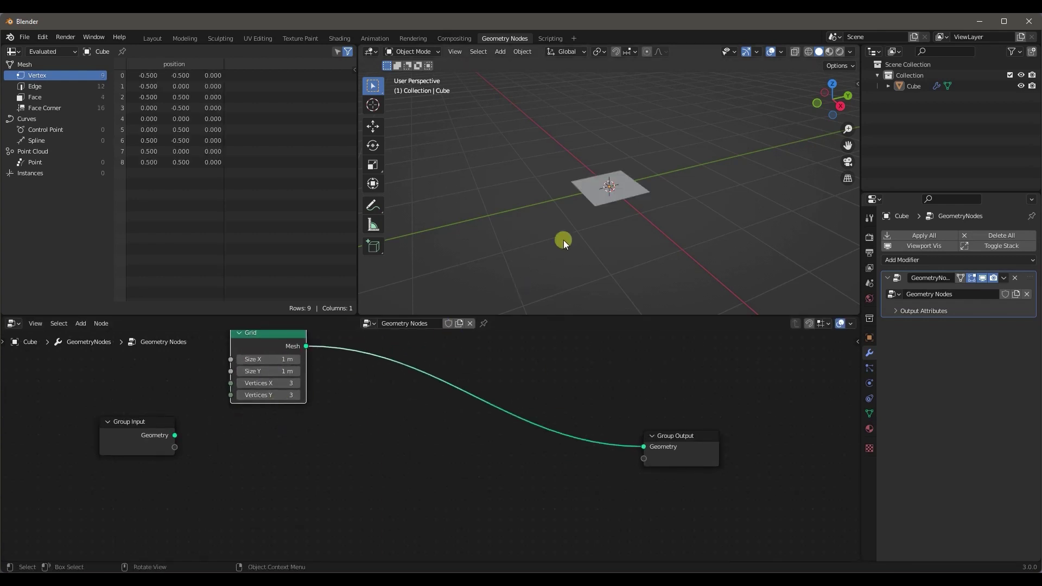
Step: Insert a Distribute Points on Faces node between the Grid and the Group Output
{"action": "key", "text": "shift+a"}
{"action": "left_click", "coordinate": [443, 345]}
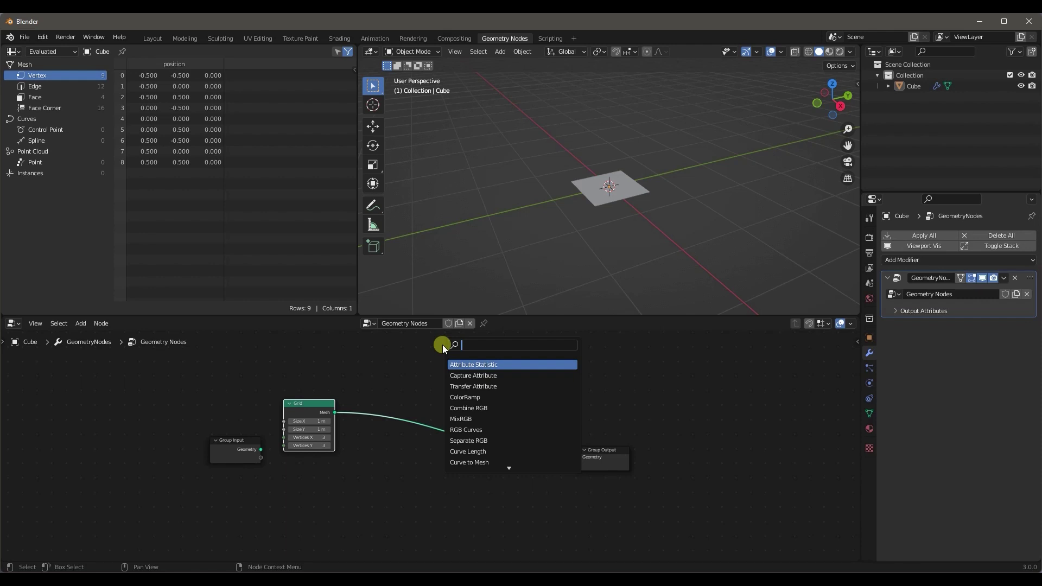
{"action": "type", "text": "poin"}
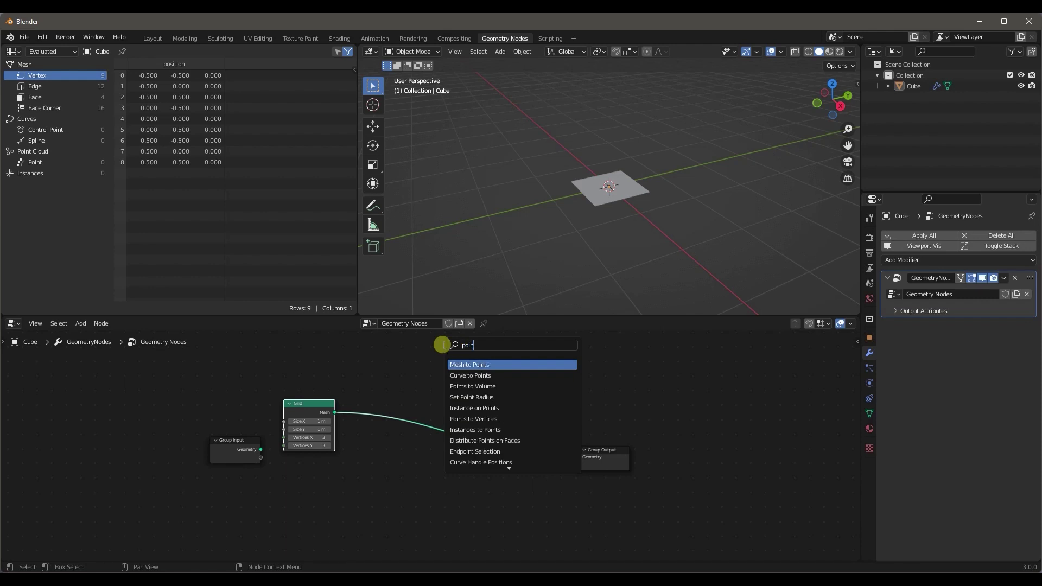
{"action": "type", "text": " dis"}
{"action": "key", "text": "Return"}
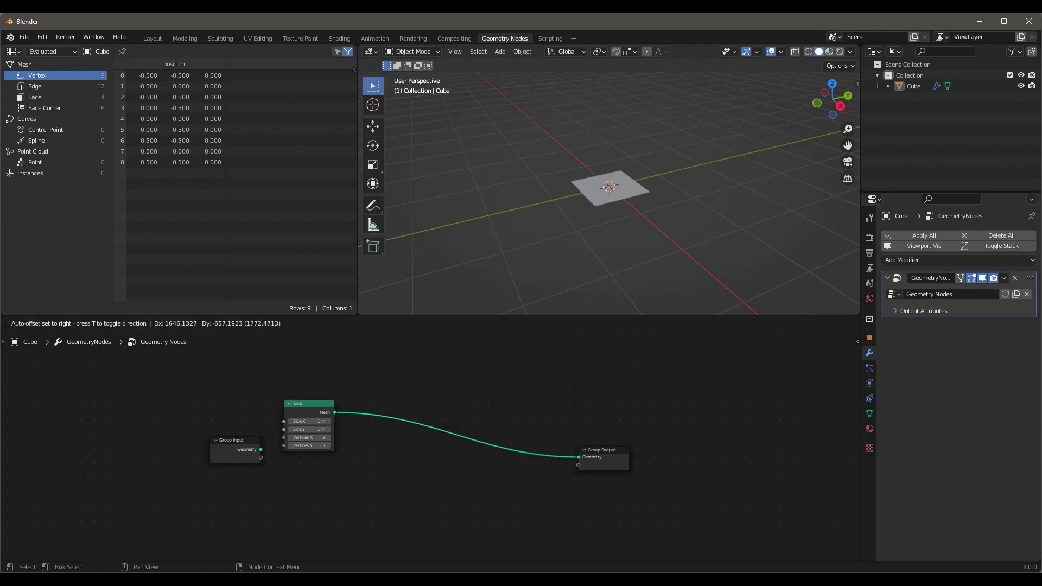
{"action": "left_click", "coordinate": [391, 380]}
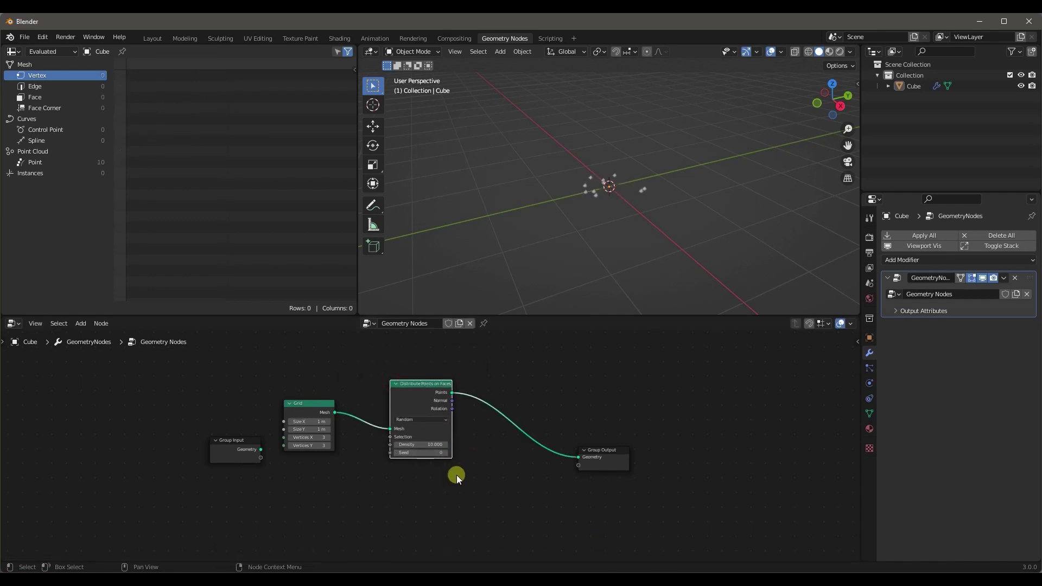
Step: Set the Density of the Distribute Points on Faces node to 5000
{"action": "scroll", "coordinate": [431, 446], "scroll_direction": "up", "scroll_amount": 2}
{"action": "left_click", "coordinate": [428, 445]}
{"action": "type", "text": "5000"}
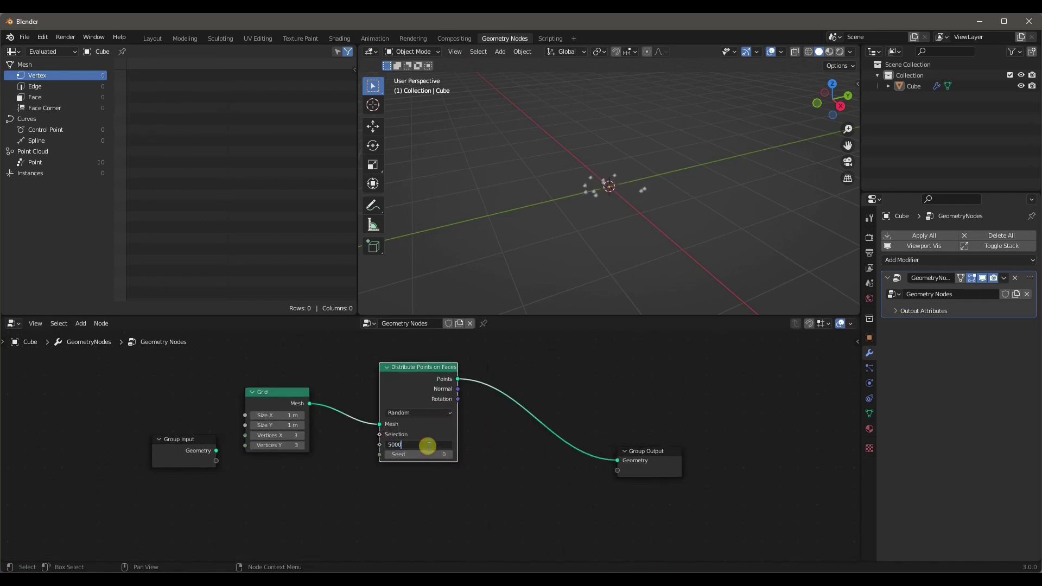
{"action": "key", "text": "Return"}
{"action": "scroll", "coordinate": [624, 195], "scroll_direction": "up", "scroll_amount": 5}
{"action": "middle_click_drag", "start_coordinate": [620, 227], "coordinate": [598, 257]}
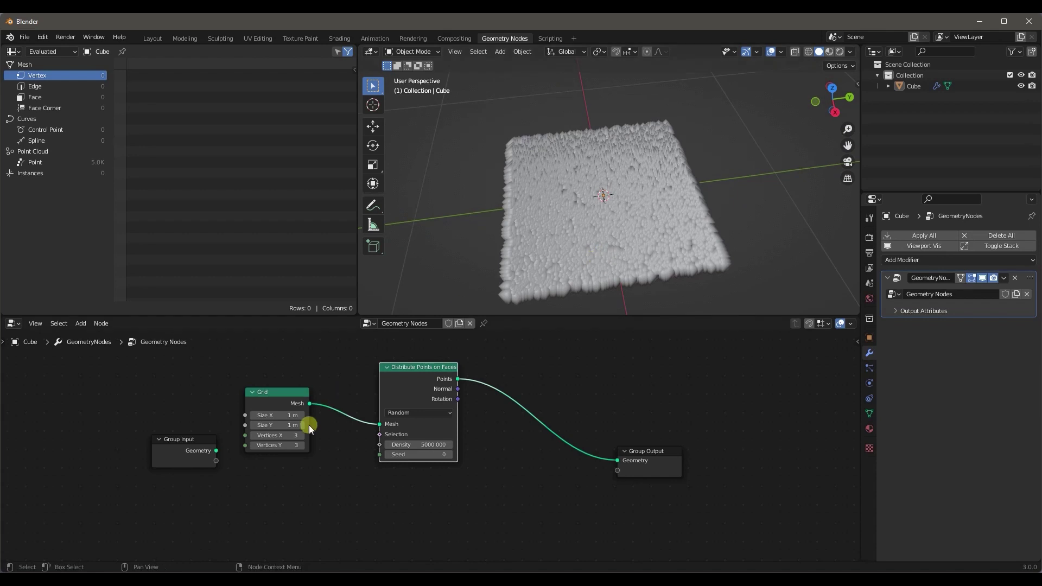
Step: Set the Grid node's Size X and Size Y to 4 m and its Vertices X and Vertices Y to 50
{"action": "left_click_drag", "start_coordinate": [308, 425], "coordinate": [283, 415]}
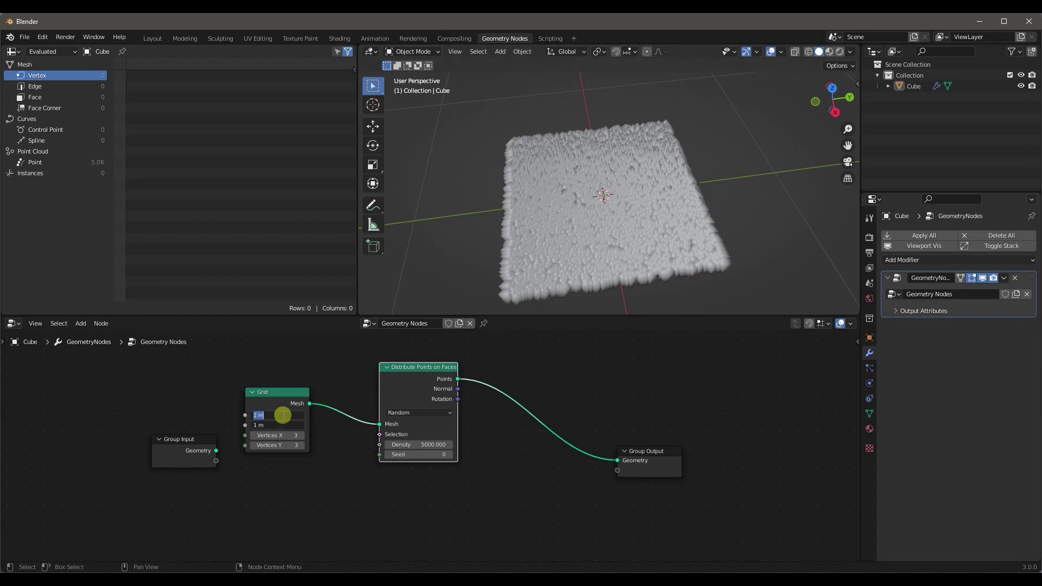
{"action": "type", "text": "4"}
{"action": "key", "text": "Return"}
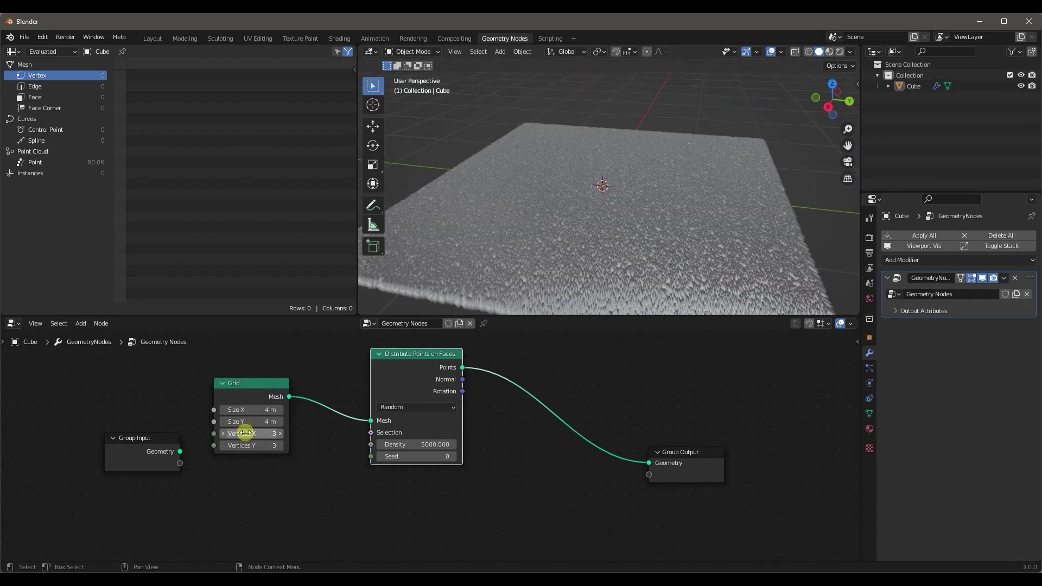
{"action": "left_click_drag", "start_coordinate": [245, 430], "coordinate": [244, 445]}
{"action": "type", "text": "50"}
{"action": "key", "text": "Return"}
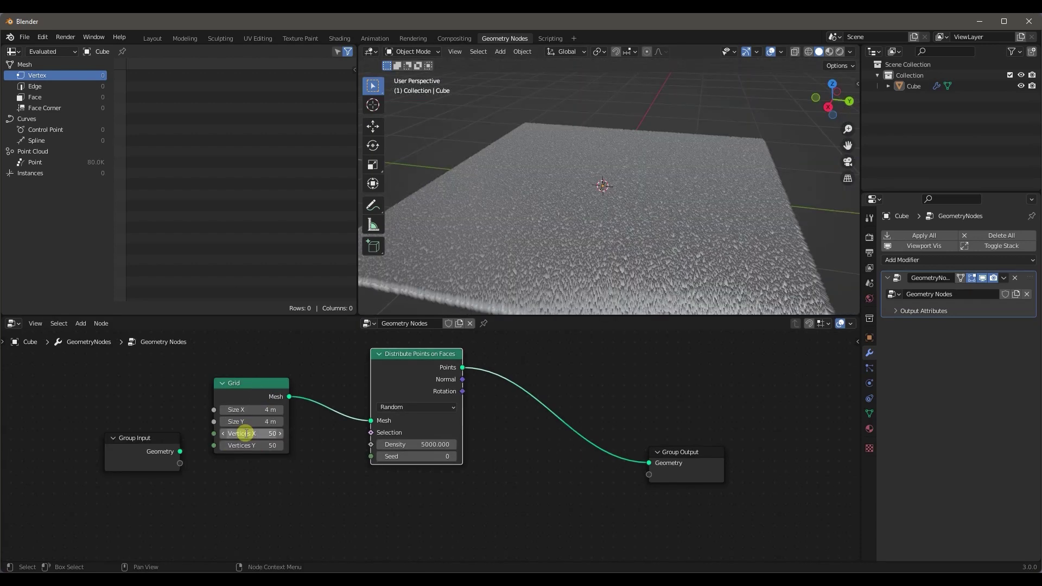
{"action": "scroll", "coordinate": [598, 262], "scroll_direction": "down", "scroll_amount": 3}
{"action": "scroll", "coordinate": [362, 481], "scroll_direction": "down", "scroll_amount": 3}
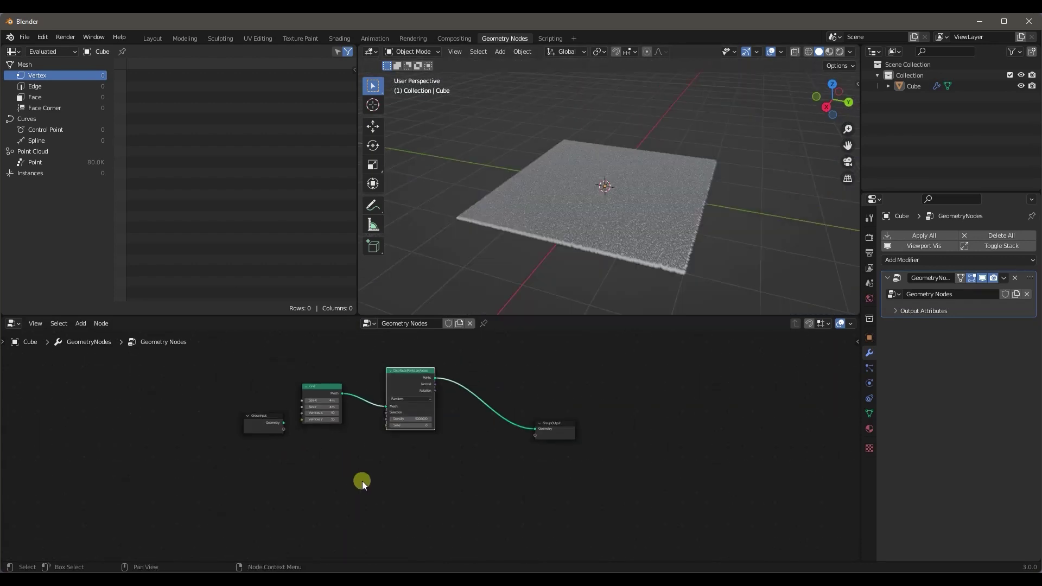
Step: Add a Position node and place it below the Grid node
{"action": "key", "text": "shift+a"}
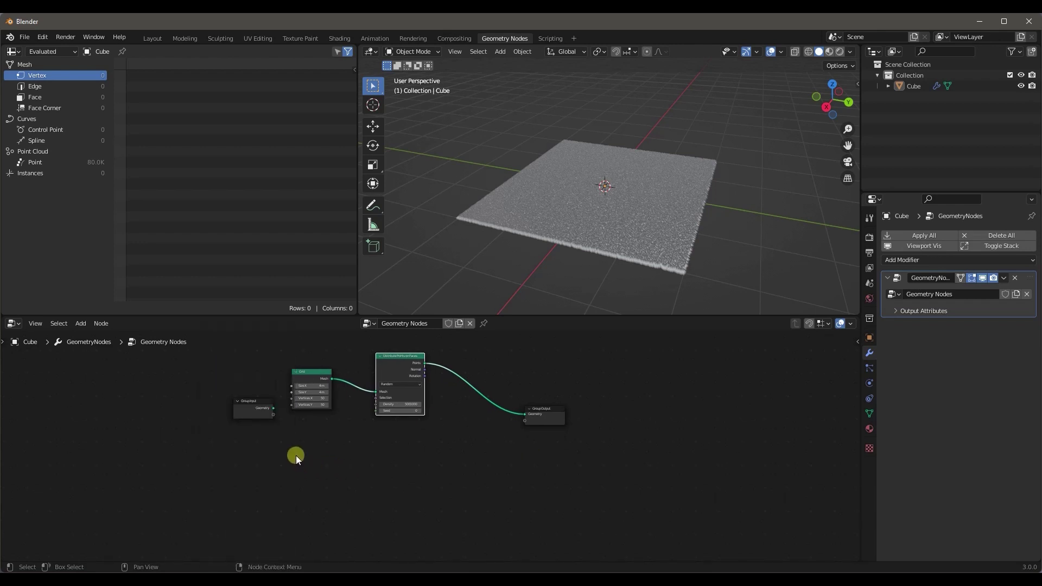
{"action": "key", "text": "shift+a"}
{"action": "left_click", "coordinate": [271, 348]}
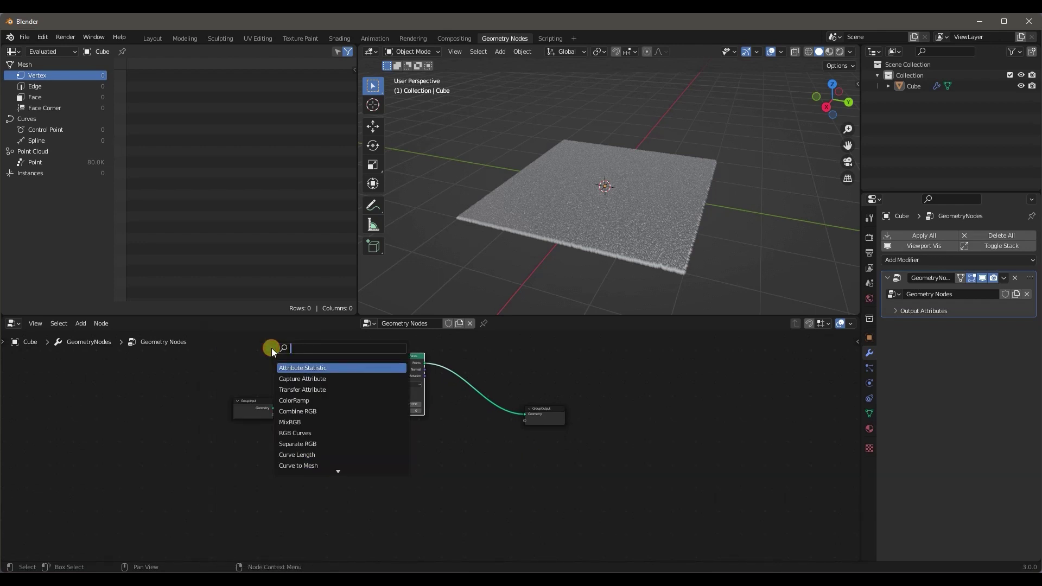
{"action": "type", "text": "poin"}
{"action": "key", "text": "Down"}
{"action": "key", "text": "Down"}
{"action": "key", "text": "Down"}
{"action": "key", "text": "Down"}
{"action": "key", "text": "Down"}
{"action": "key", "text": "BackSpace"}
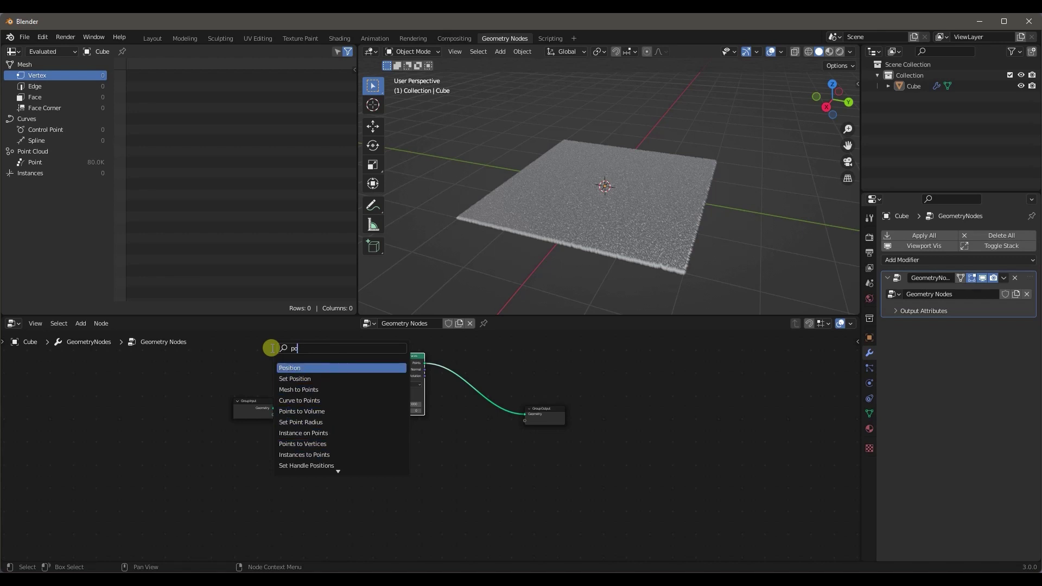
{"action": "key", "text": "BackSpace"}
{"action": "left_click", "coordinate": [291, 453]}
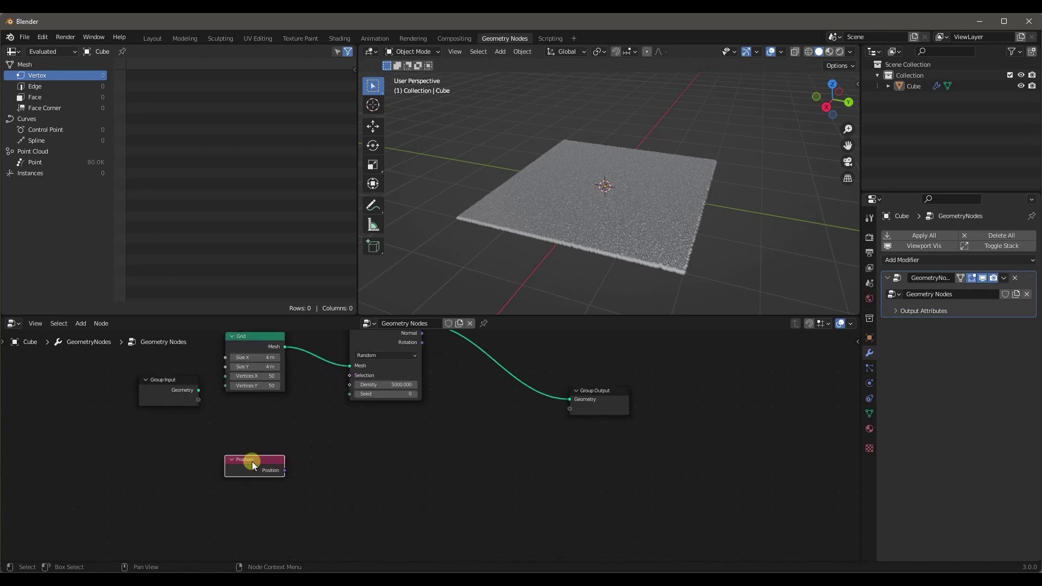
{"action": "left_click_drag", "start_coordinate": [251, 461], "coordinate": [246, 454]}
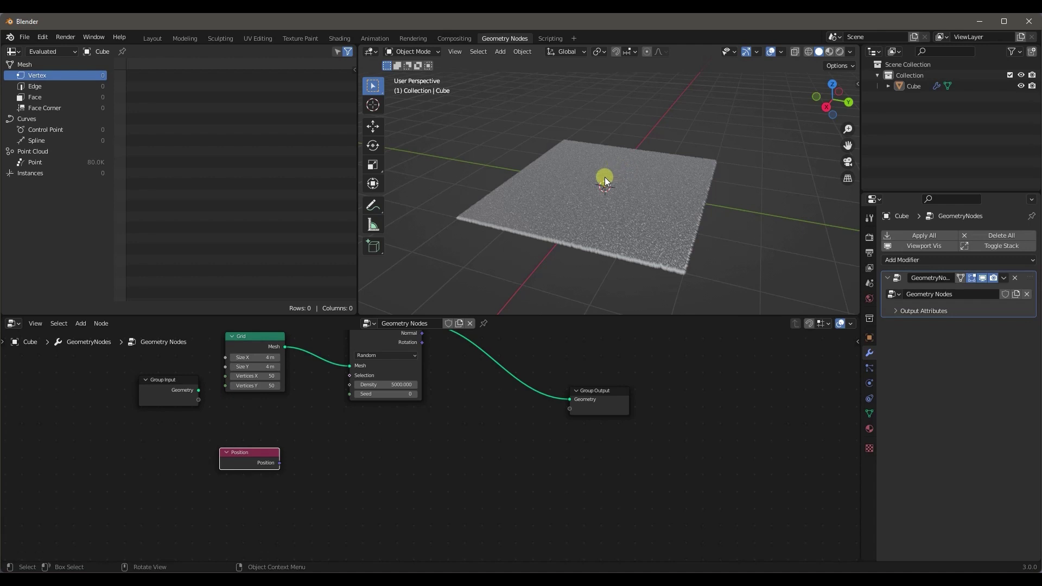
{"action": "middle_click_drag", "start_coordinate": [604, 177], "coordinate": [608, 151]}
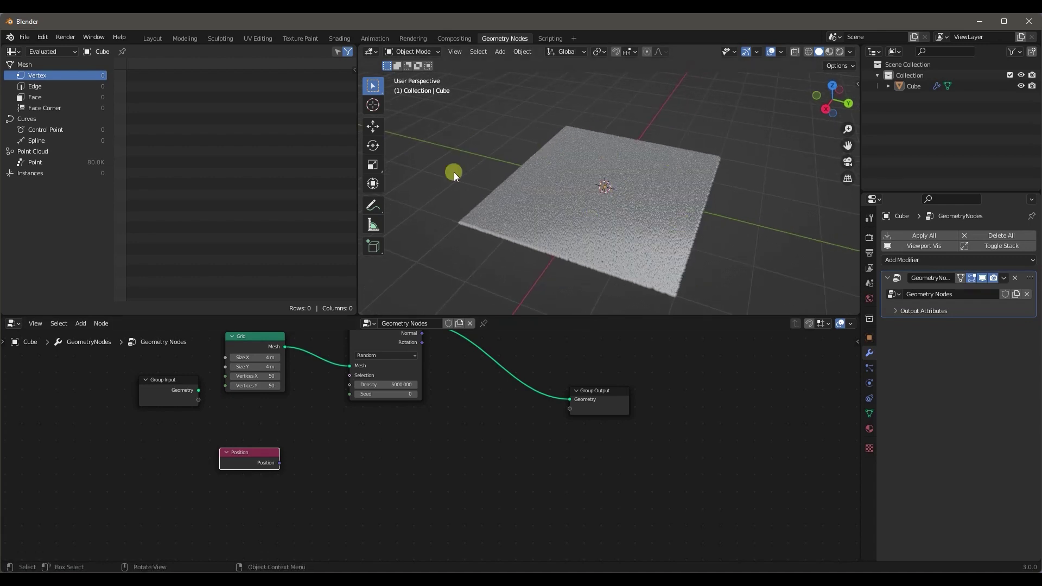
{"action": "scroll", "coordinate": [326, 526], "scroll_direction": "up", "scroll_amount": 1}
{"action": "left_click_drag", "start_coordinate": [244, 456], "coordinate": [234, 446]}
Step: Add a Vector Math node beside the Position node
{"action": "key", "text": "shift+a"}
{"action": "left_click", "coordinate": [349, 363]}
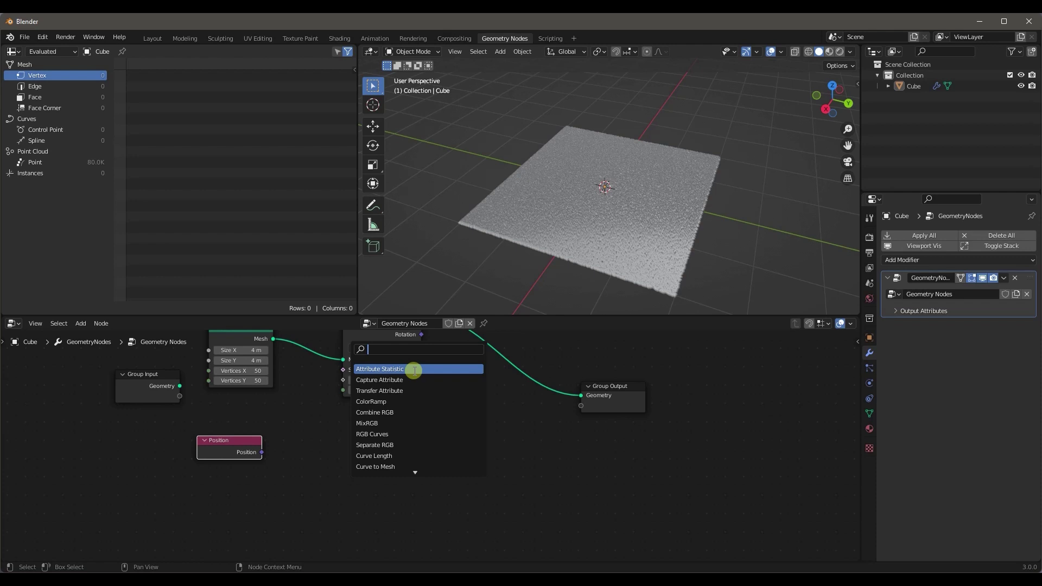
{"action": "type", "text": "vect"}
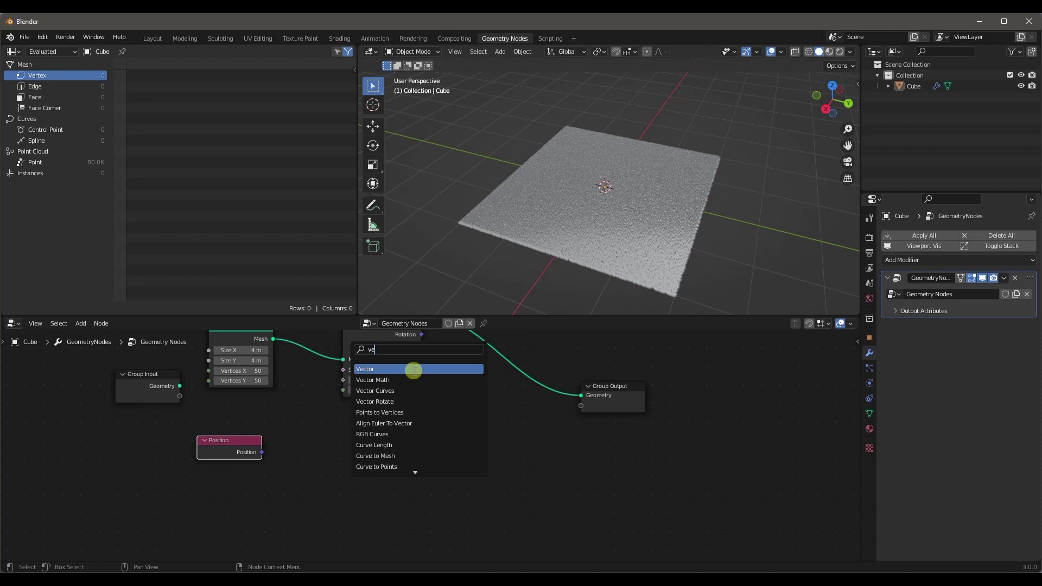
{"action": "left_click", "coordinate": [402, 380]}
{"action": "left_click", "coordinate": [365, 447]}
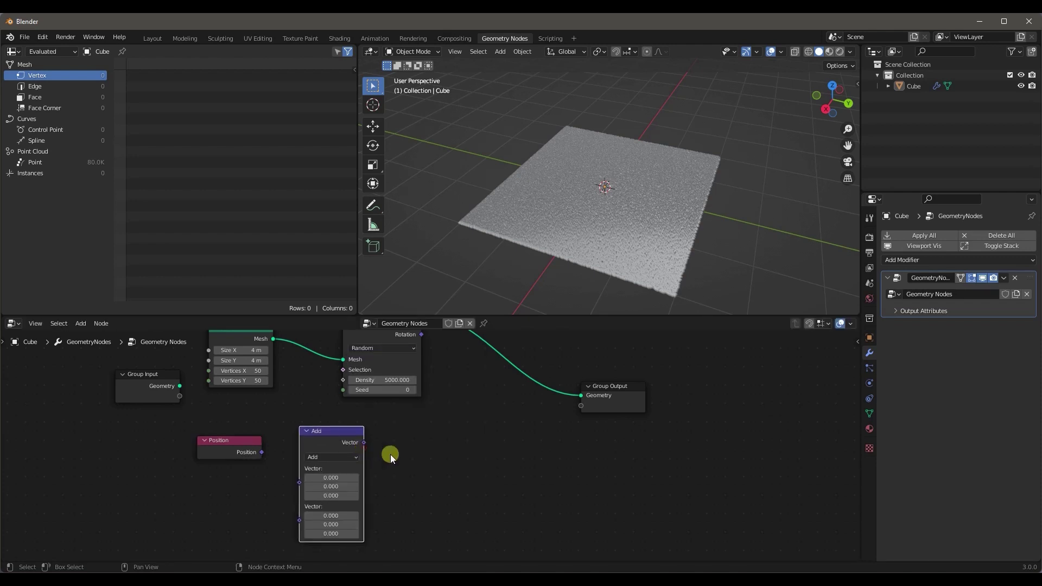
Step: Change the Vector Math operation to Distance and connect the Position output to its first Vector input
{"action": "scroll", "coordinate": [565, 217], "scroll_direction": "up", "scroll_amount": 4}
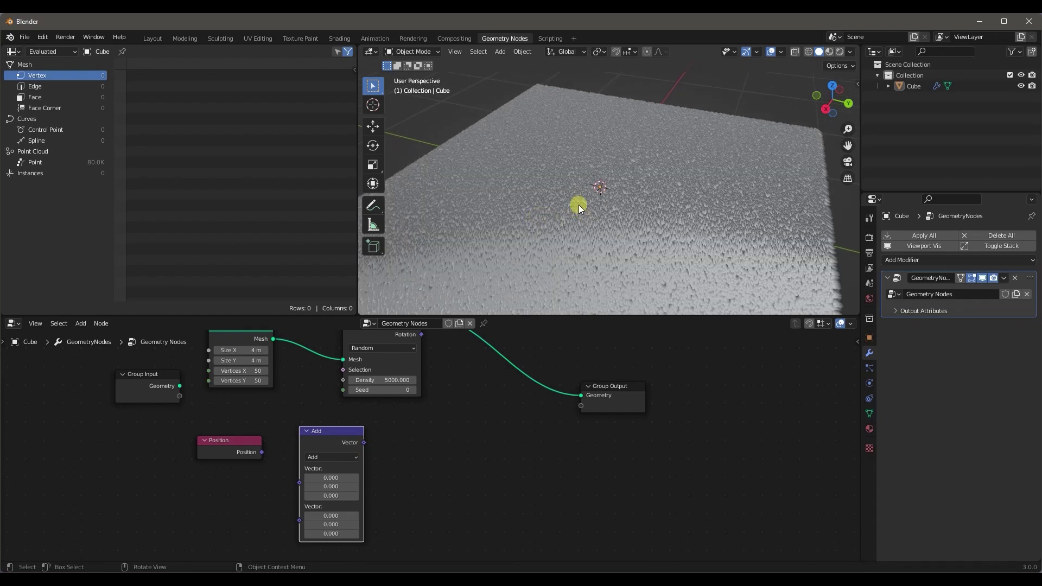
{"action": "scroll", "coordinate": [577, 205], "scroll_direction": "down", "scroll_amount": 3}
{"action": "middle_click_drag", "start_coordinate": [574, 208], "coordinate": [592, 200]}
{"action": "scroll", "coordinate": [591, 200], "scroll_direction": "up", "scroll_amount": 3}
{"action": "middle_click_drag", "start_coordinate": [420, 475], "coordinate": [431, 450]}
{"action": "left_click", "coordinate": [325, 431]}
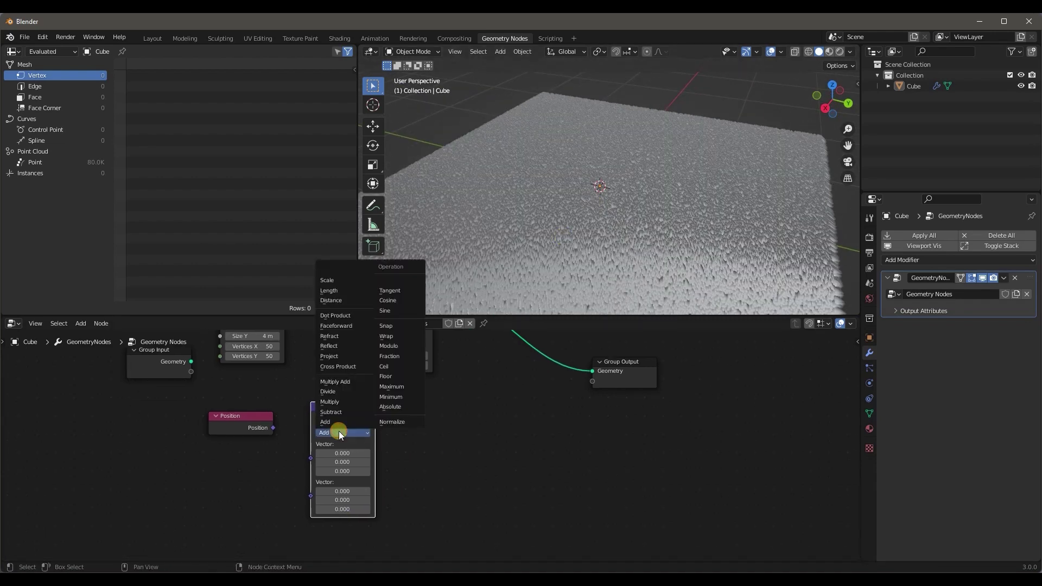
{"action": "left_click", "coordinate": [334, 301]}
{"action": "left_click_drag", "start_coordinate": [273, 428], "coordinate": [311, 455]}
{"action": "middle_click_drag", "start_coordinate": [423, 453], "coordinate": [405, 443]}
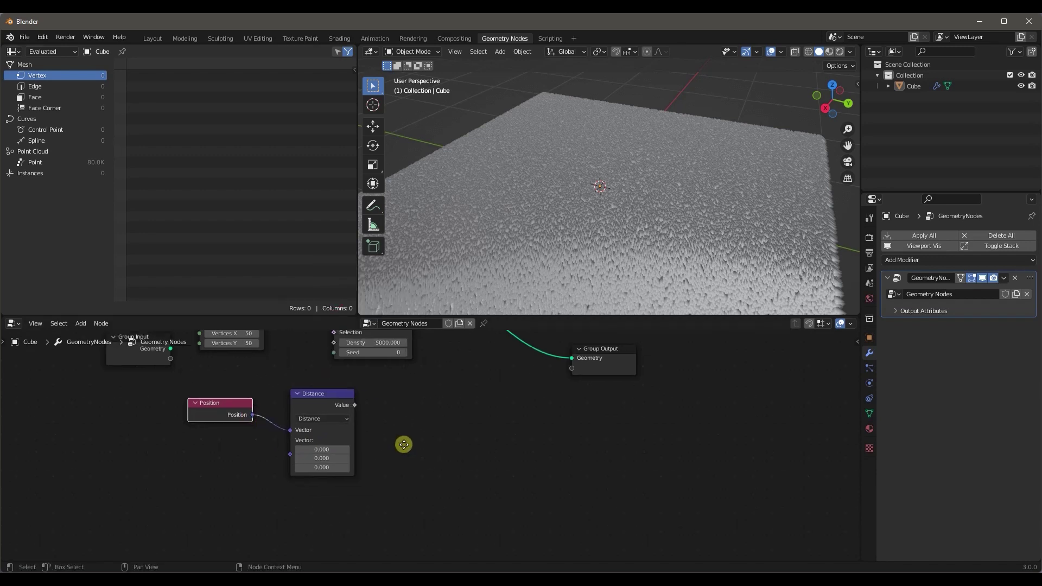
Step: Insert a Set Position node between Distribute Points on Faces and the Group Output
{"action": "middle_click_drag", "start_coordinate": [338, 396], "coordinate": [319, 490]}
{"action": "key", "text": "shift+a"}
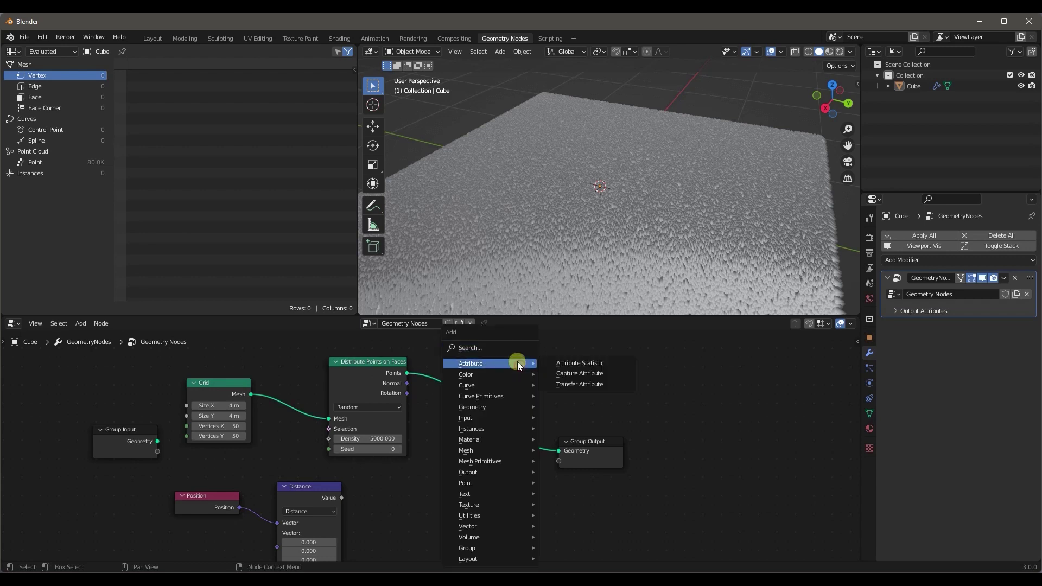
{"action": "left_click", "coordinate": [510, 352]}
{"action": "type", "text": "et"}
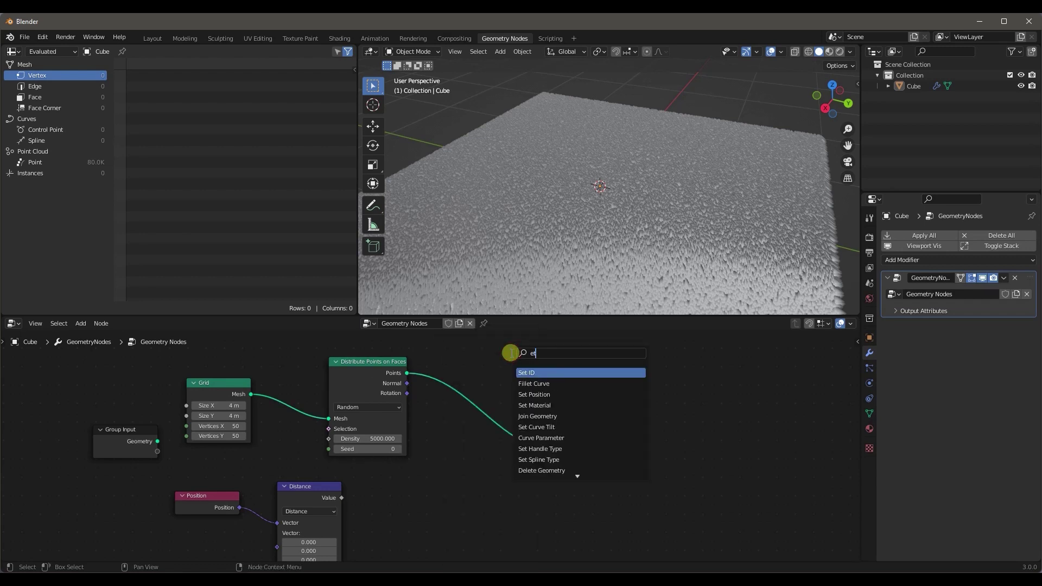
{"action": "key", "text": "Down"}
{"action": "key", "text": "Down"}
{"action": "key", "text": "Return"}
{"action": "left_click", "coordinate": [486, 372]}
{"action": "scroll", "coordinate": [518, 513], "scroll_direction": "up", "scroll_amount": 1}
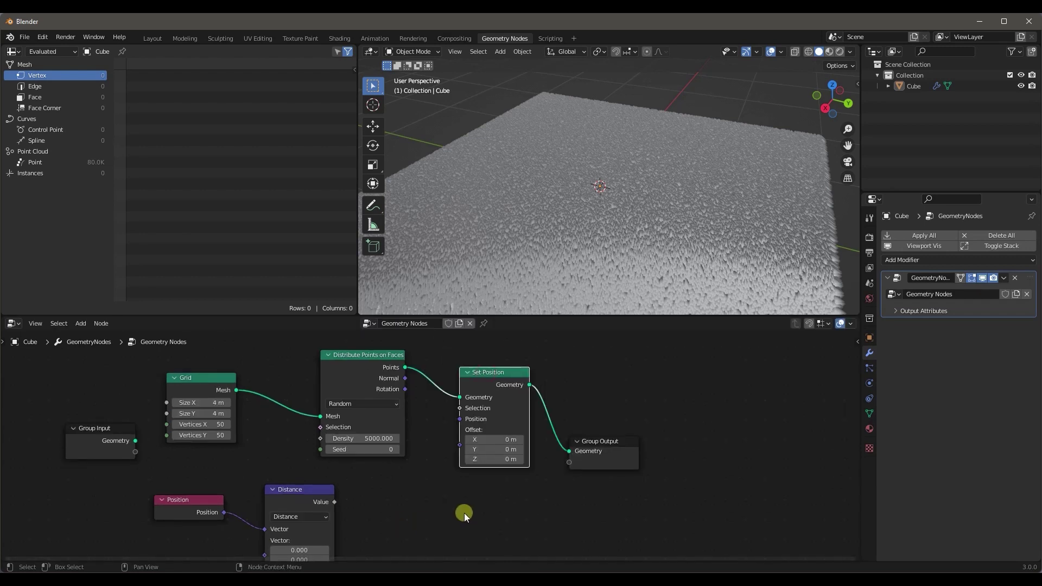
Step: Connect the Distance node's Value output to the Offset input of the Set Position node
{"action": "left_click_drag", "start_coordinate": [146, 483], "coordinate": [347, 540]}
{"action": "scroll", "coordinate": [406, 536], "scroll_direction": "left", "scroll_amount": 3, "text": "ctrl"}
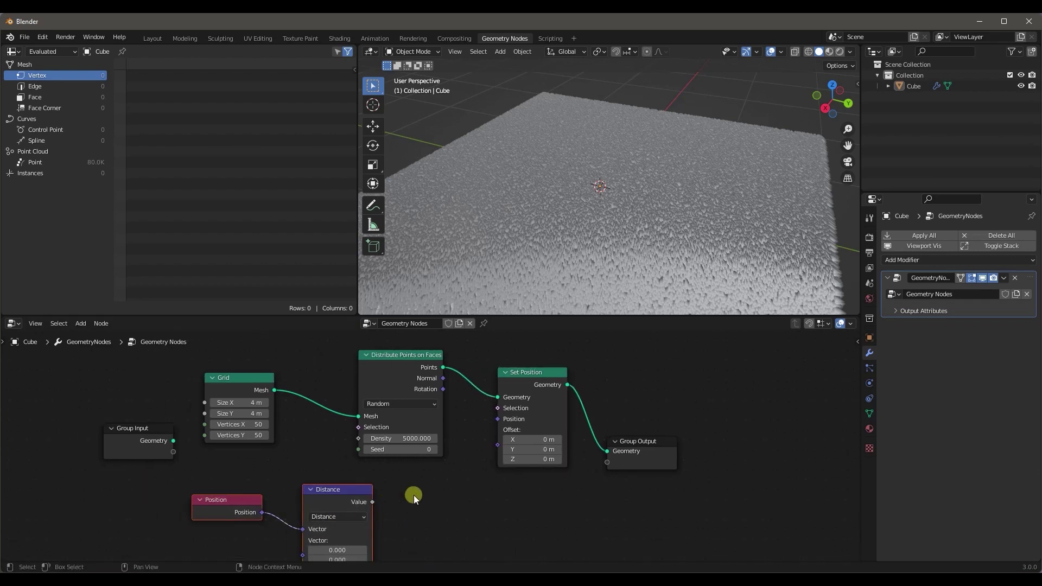
{"action": "scroll", "coordinate": [629, 125], "scroll_direction": "down", "scroll_amount": 3}
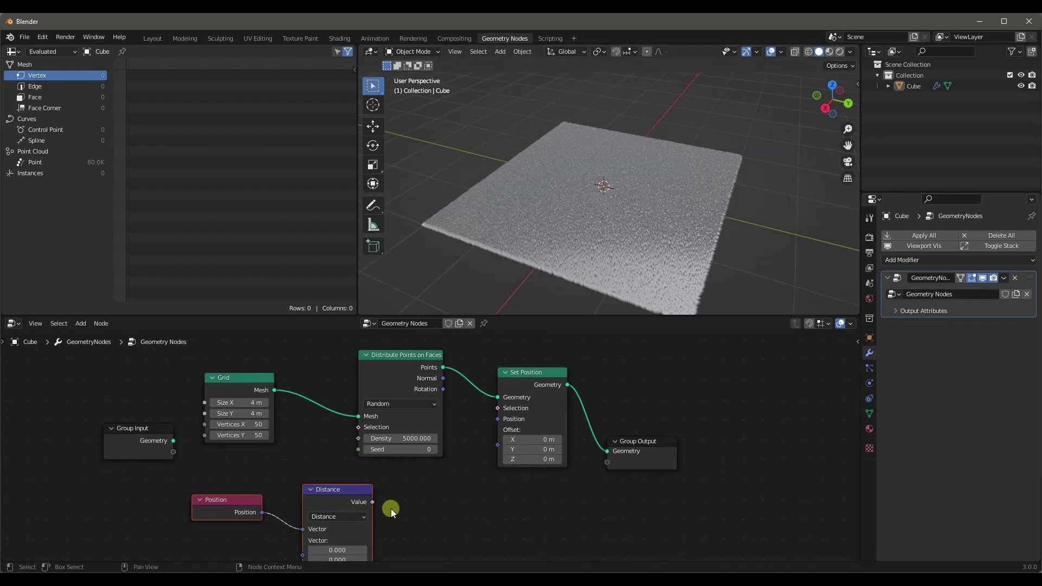
{"action": "mouse_move", "coordinate": [537, 380]}
{"action": "left_mouse_down"}
{"action": "mouse_move", "coordinate": [550, 372]}
{"action": "mouse_move", "coordinate": [541, 371]}
{"action": "left_mouse_up"}
{"action": "scroll", "coordinate": [522, 368], "scroll_direction": "up", "scroll_amount": 2}
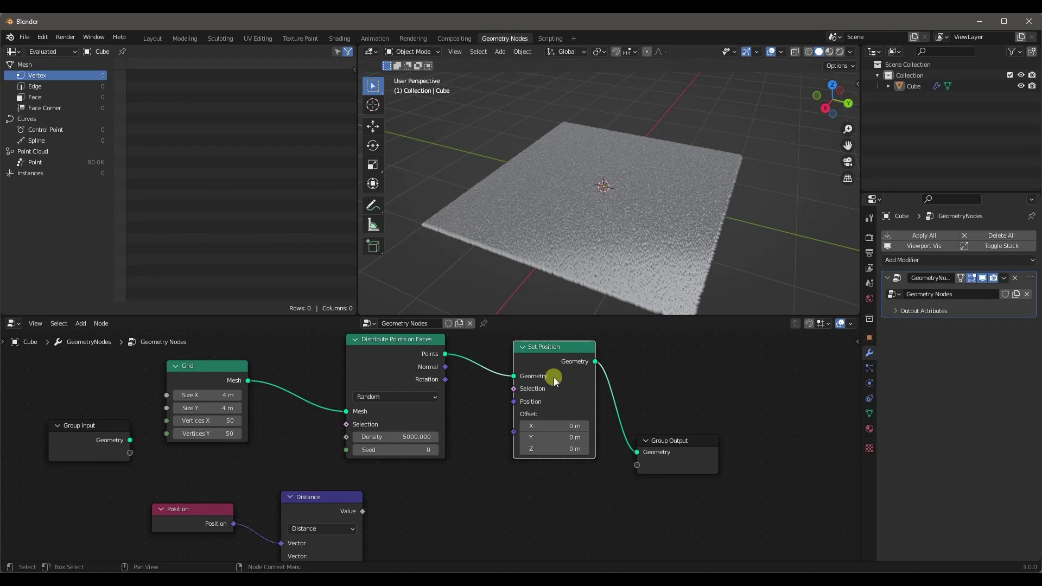
{"action": "scroll", "coordinate": [555, 380], "scroll_direction": "down", "scroll_amount": 2}
{"action": "left_click_drag", "start_coordinate": [311, 451], "coordinate": [440, 396]}
{"action": "middle_click_drag", "start_coordinate": [561, 247], "coordinate": [617, 223]}
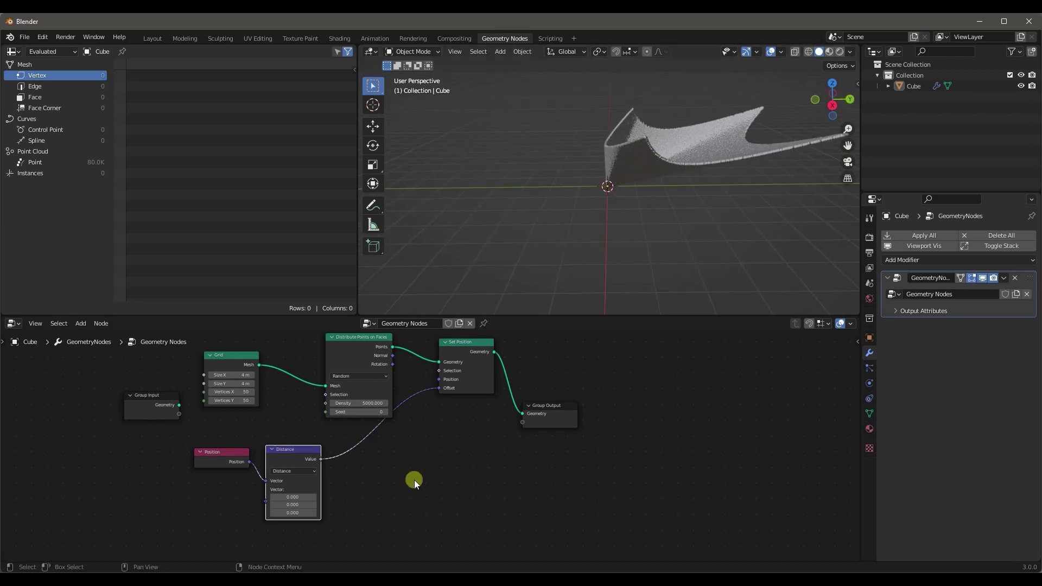
Step: Move the Position and Distance nodes away from the Set Position node to make room between them
{"action": "scroll", "coordinate": [417, 461], "scroll_direction": "up", "scroll_amount": 1}
{"action": "scroll", "coordinate": [417, 452], "scroll_direction": "down", "scroll_amount": 1}
{"action": "left_click_drag", "start_coordinate": [476, 341], "coordinate": [484, 350]}
{"action": "middle_click_drag", "start_coordinate": [597, 234], "coordinate": [548, 229]}
{"action": "scroll", "coordinate": [594, 223], "scroll_direction": "up", "scroll_amount": 2}
{"action": "left_click", "coordinate": [595, 194]}
{"action": "scroll", "coordinate": [207, 462], "scroll_direction": "down", "scroll_amount": 1}
{"action": "left_click_drag", "start_coordinate": [186, 431], "coordinate": [353, 510]}
{"action": "left_click_drag", "start_coordinate": [301, 452], "coordinate": [193, 465]}
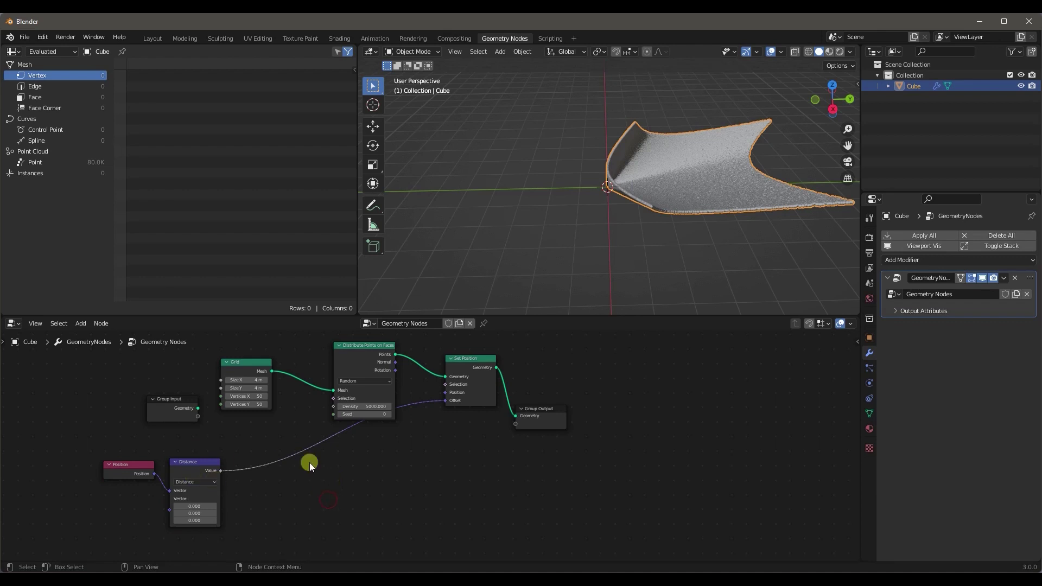
Step: Insert a Vector Math node on the link between the Distance node and the Set Position Offset input
{"action": "key", "text": "shift+a"}
{"action": "left_click", "coordinate": [305, 348]}
{"action": "type", "text": "ma"}
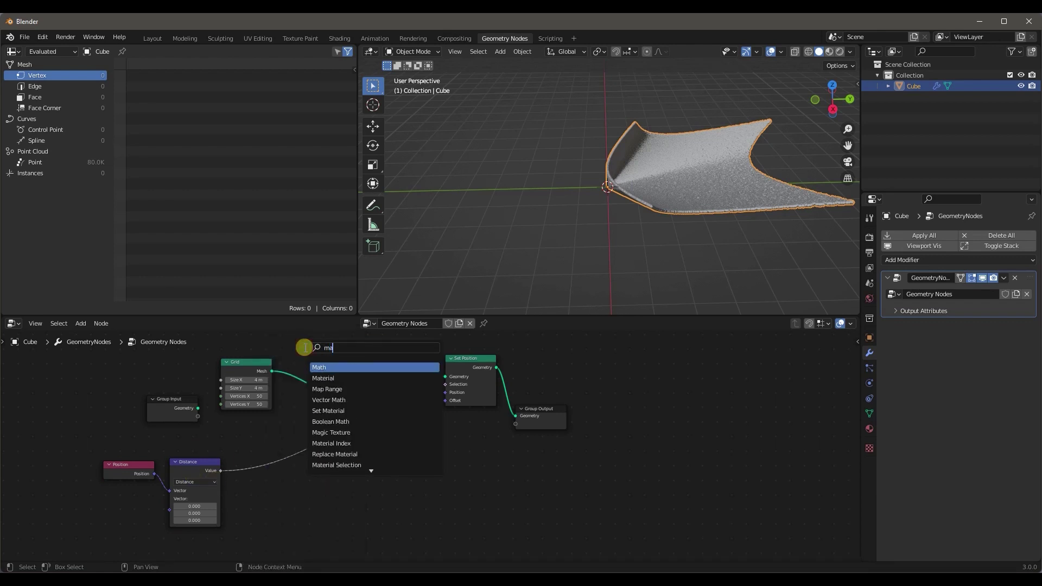
{"action": "key", "text": "BackSpace"}
{"action": "key", "text": "BackSpace"}
{"action": "type", "text": "vec"}
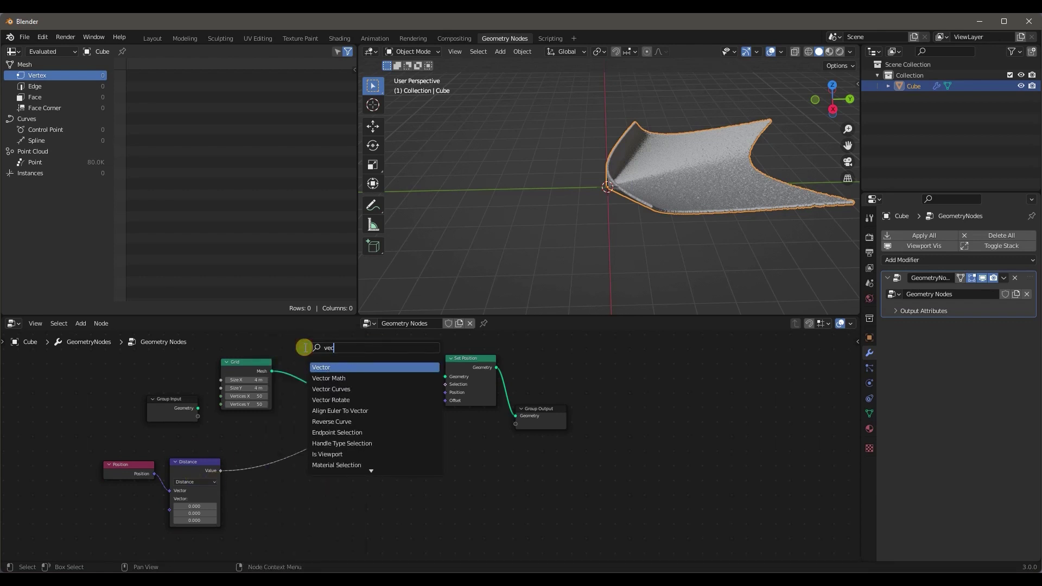
{"action": "key", "text": "Down"}
{"action": "key", "text": "Return"}
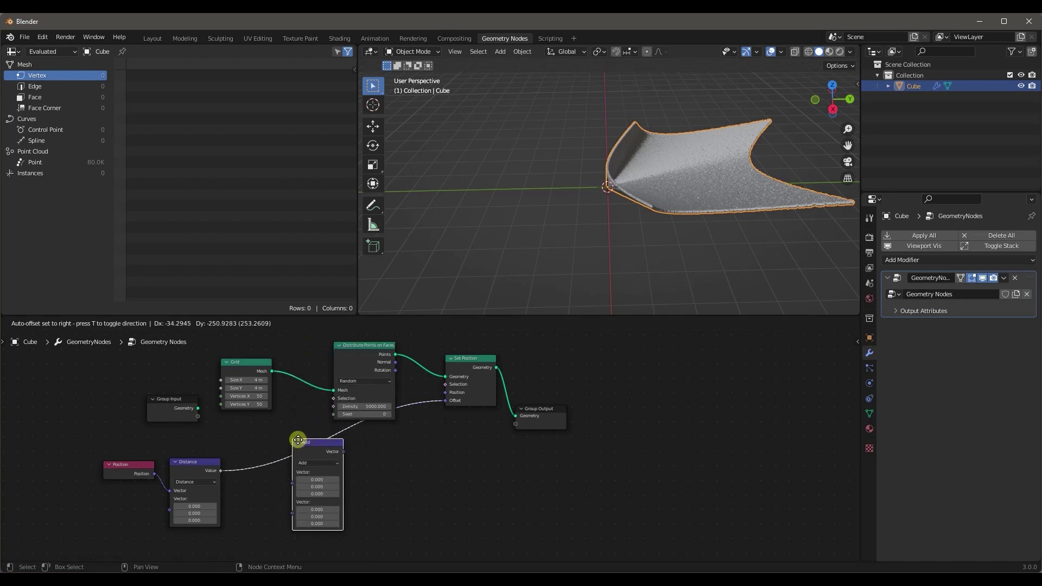
{"action": "left_click", "coordinate": [295, 471]}
Step: Change the new Vector Math node's operation to Sine and place it beside the Distance node
{"action": "scroll", "coordinate": [296, 471], "scroll_direction": "up", "scroll_amount": 4}
{"action": "left_click", "coordinate": [229, 461]}
{"action": "left_click", "coordinate": [256, 460]}
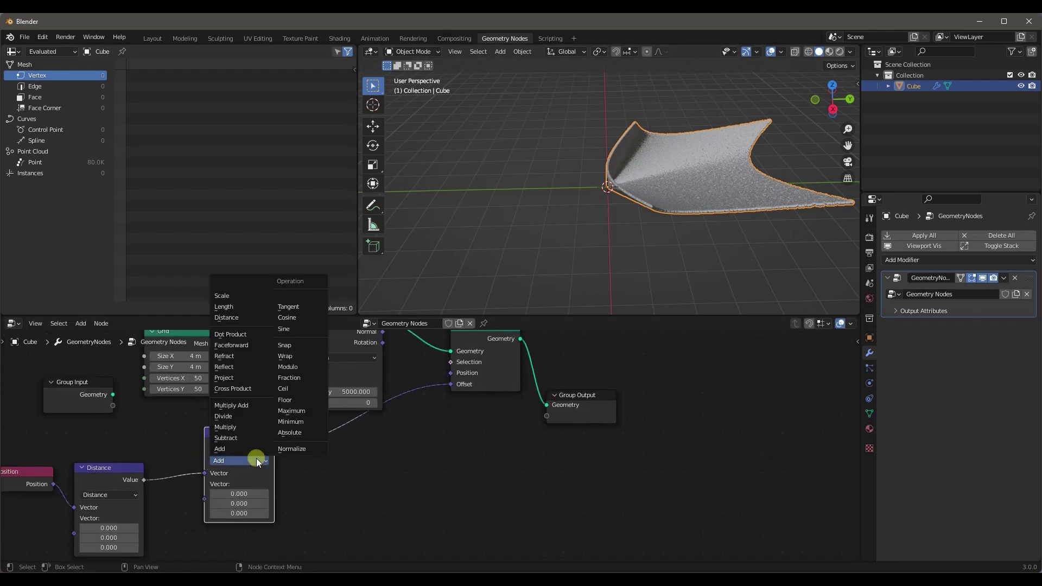
{"action": "left_click", "coordinate": [292, 329]}
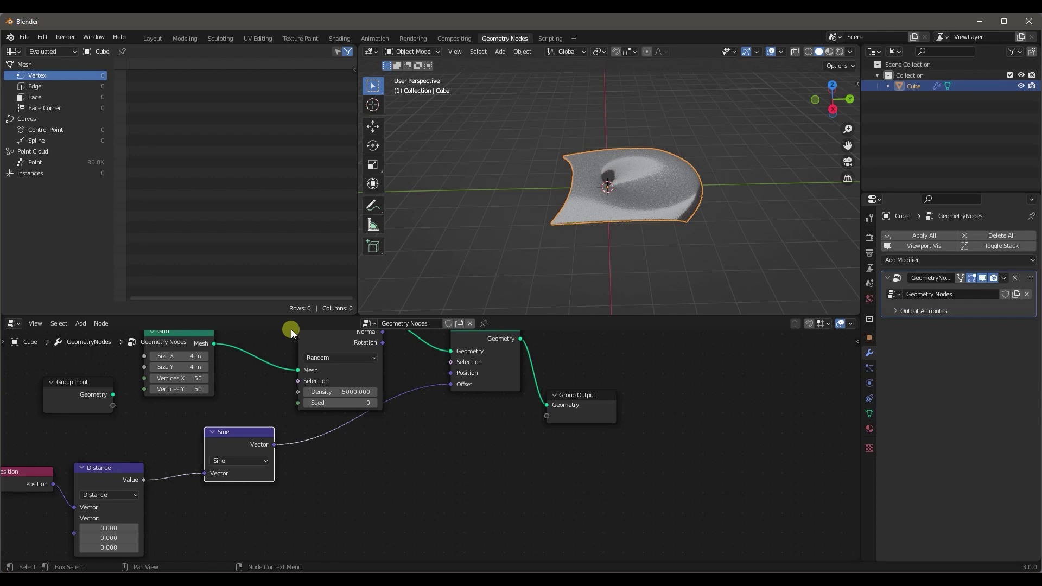
{"action": "middle_click_drag", "start_coordinate": [240, 450], "coordinate": [243, 412]}
{"action": "left_click_drag", "start_coordinate": [249, 393], "coordinate": [211, 426]}
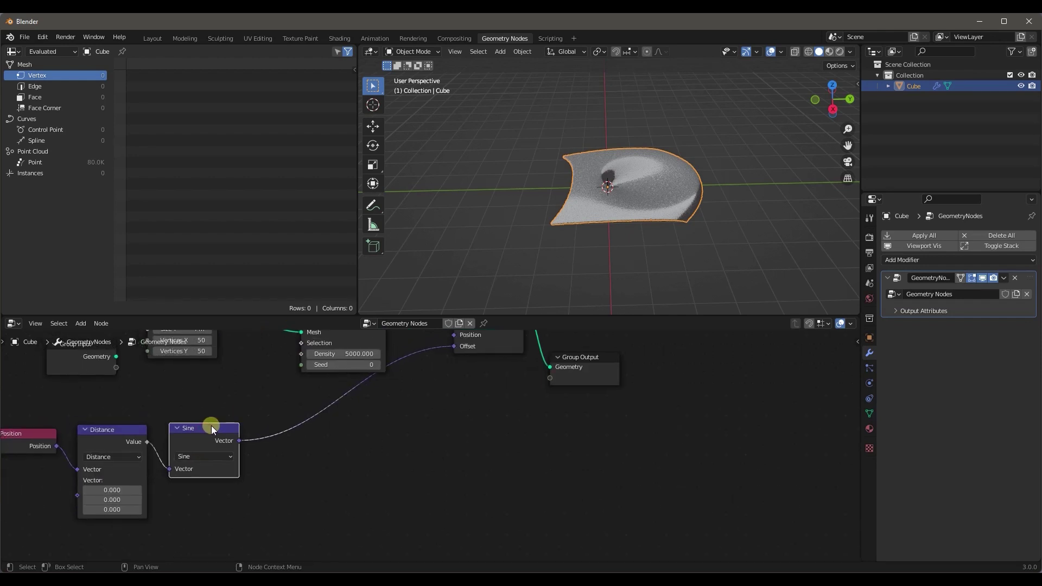
Step: Reselect Sine as the Vector Math operation and place the node back beside the Distance node
{"action": "left_click", "coordinate": [213, 439]}
{"action": "left_click_drag", "start_coordinate": [207, 437], "coordinate": [246, 439]}
{"action": "left_click", "coordinate": [246, 459]}
{"action": "left_click", "coordinate": [246, 457]}
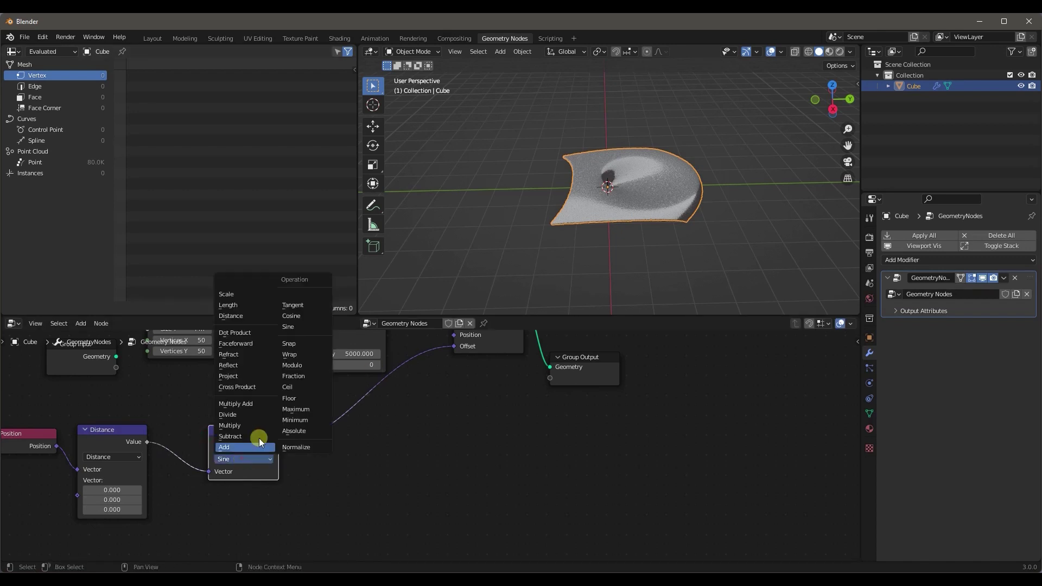
{"action": "left_click", "coordinate": [288, 330]}
{"action": "left_click_drag", "start_coordinate": [251, 449], "coordinate": [216, 448]}
{"action": "scroll", "coordinate": [618, 223], "scroll_direction": "up", "scroll_amount": 3}
{"action": "mouse_move", "coordinate": [618, 223]}
{"action": "middle_mouse_down"}
{"action": "mouse_move", "coordinate": [660, 173]}
{"action": "mouse_move", "coordinate": [614, 215]}
{"action": "middle_mouse_up"}
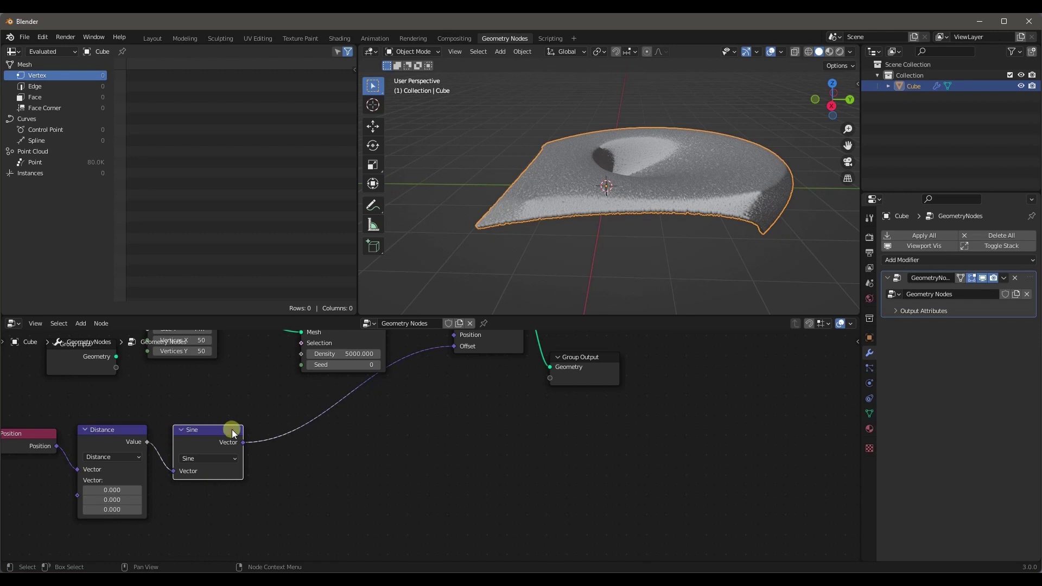
Step: Duplicate the Sine node onto the link between Distance and Sine, and change the copy's operation to Multiply
{"action": "key", "text": "shift+d"}
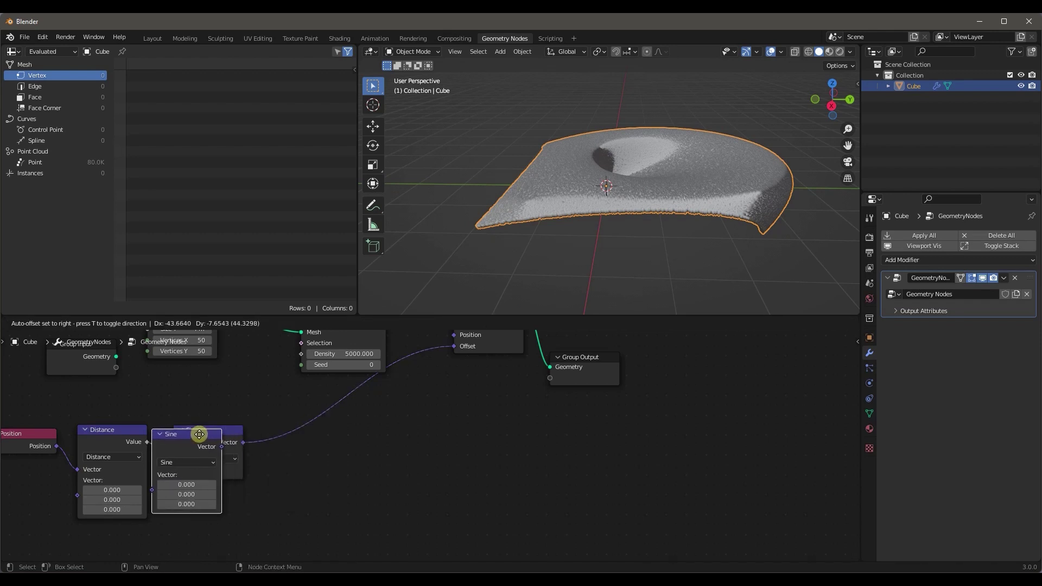
{"action": "left_click", "coordinate": [192, 433]}
{"action": "scroll", "coordinate": [243, 495], "scroll_direction": "up", "scroll_amount": 2}
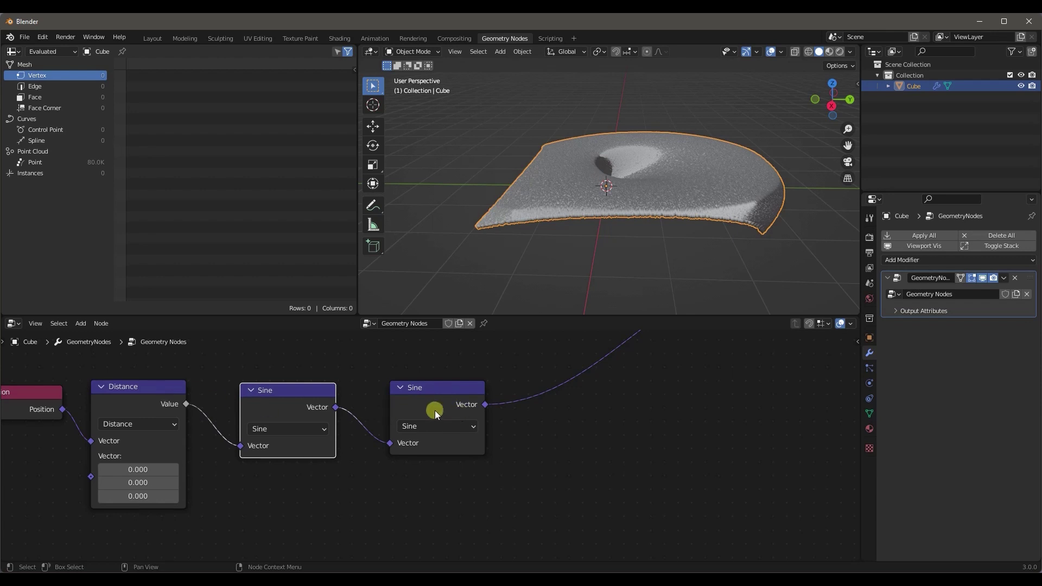
{"action": "left_click", "coordinate": [297, 428]}
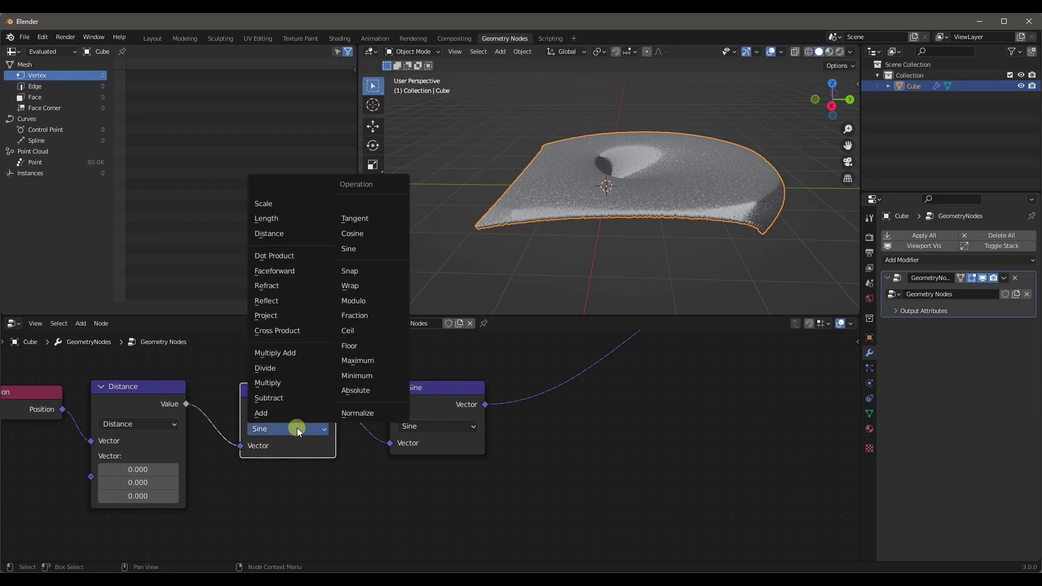
{"action": "left_click", "coordinate": [271, 383]}
{"action": "middle_click_drag", "start_coordinate": [564, 260], "coordinate": [553, 282]}
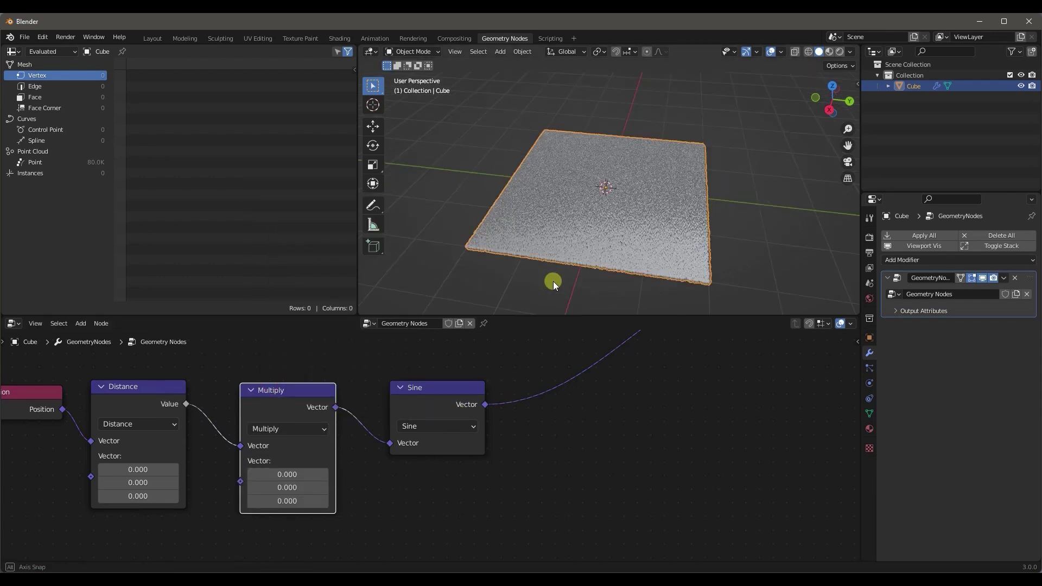
Step: Set the Z component of the Multiply node's second vector to 8
{"action": "middle_click_drag", "start_coordinate": [358, 499], "coordinate": [376, 450]}
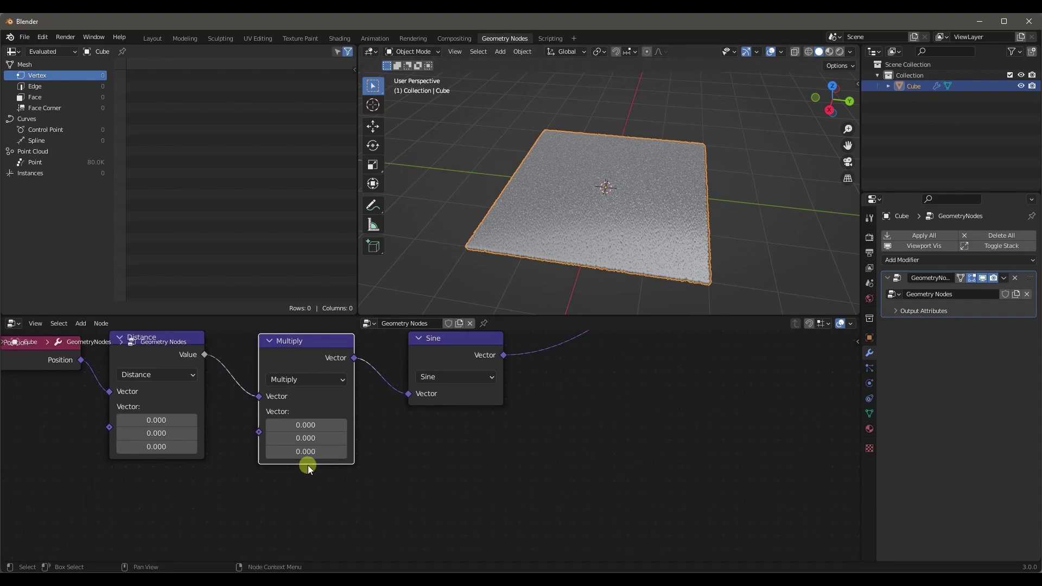
{"action": "mouse_move", "coordinate": [301, 449]}
{"action": "left_mouse_down"}
{"action": "mouse_move", "coordinate": [364, 456]}
{"action": "mouse_move", "coordinate": [337, 470]}
{"action": "mouse_move", "coordinate": [360, 477]}
{"action": "mouse_move", "coordinate": [516, 495]}
{"action": "mouse_move", "coordinate": [328, 533]}
{"action": "mouse_move", "coordinate": [365, 526]}
{"action": "mouse_move", "coordinate": [344, 530]}
{"action": "left_mouse_up"}
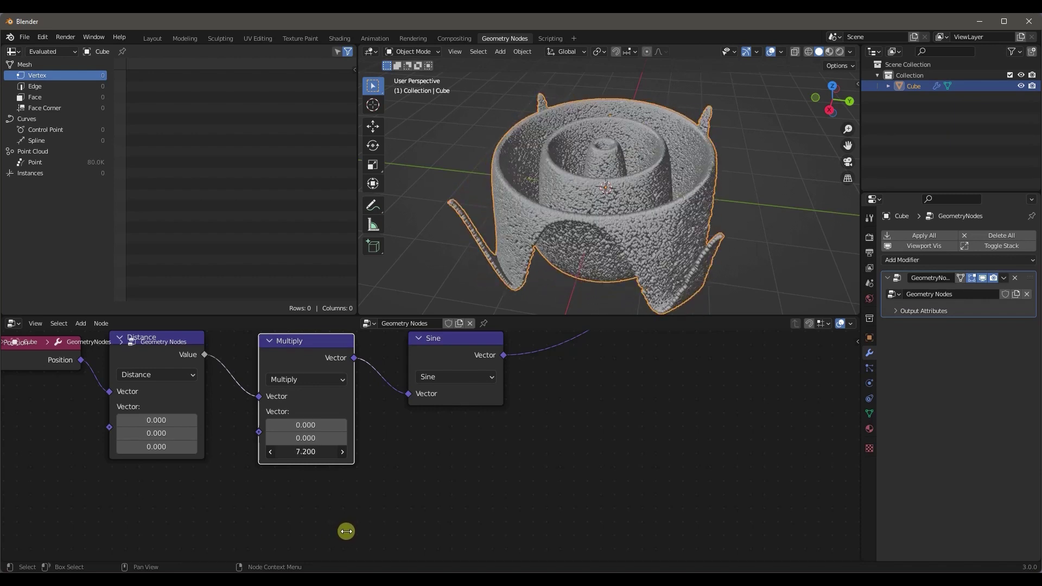
{"action": "left_click", "coordinate": [302, 450]}
Step: Move the Sine node away from the Multiply node and place Multiply close to Distance, leaving a gap for another node
{"action": "scroll", "coordinate": [423, 440], "scroll_direction": "down", "scroll_amount": 4}
{"action": "middle_click_drag", "start_coordinate": [444, 448], "coordinate": [414, 492]}
{"action": "left_click_drag", "start_coordinate": [421, 416], "coordinate": [578, 421]}
{"action": "left_click_drag", "start_coordinate": [311, 417], "coordinate": [297, 413]}
{"action": "scroll", "coordinate": [661, 239], "scroll_direction": "up", "scroll_amount": 2}
{"action": "scroll", "coordinate": [658, 237], "scroll_direction": "down", "scroll_amount": 2}
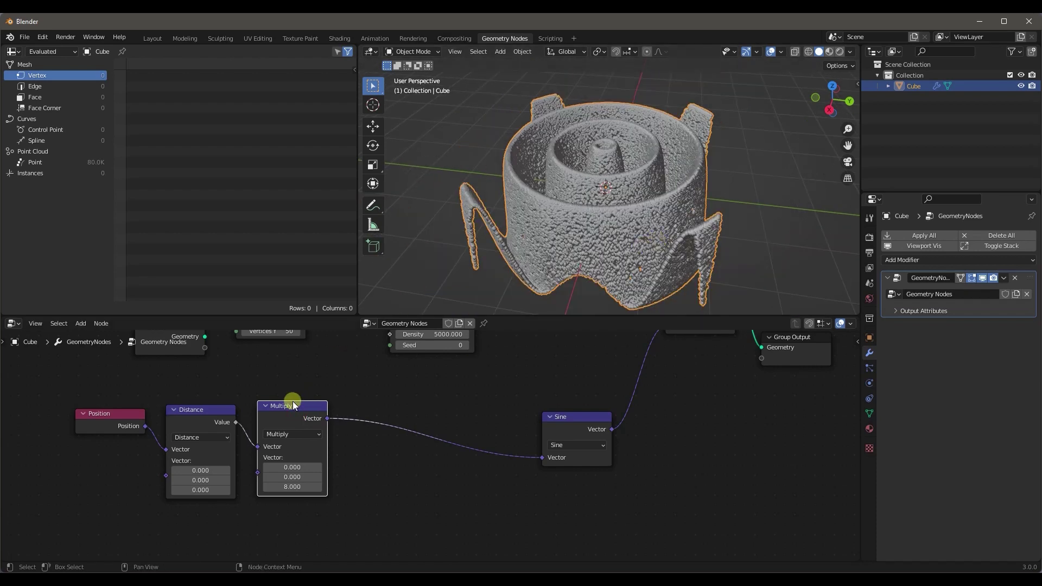
Step: Duplicate the Multiply node onto the link between Multiply and Sine, and change the copy's operation to Add
{"action": "key", "text": "shift+d"}
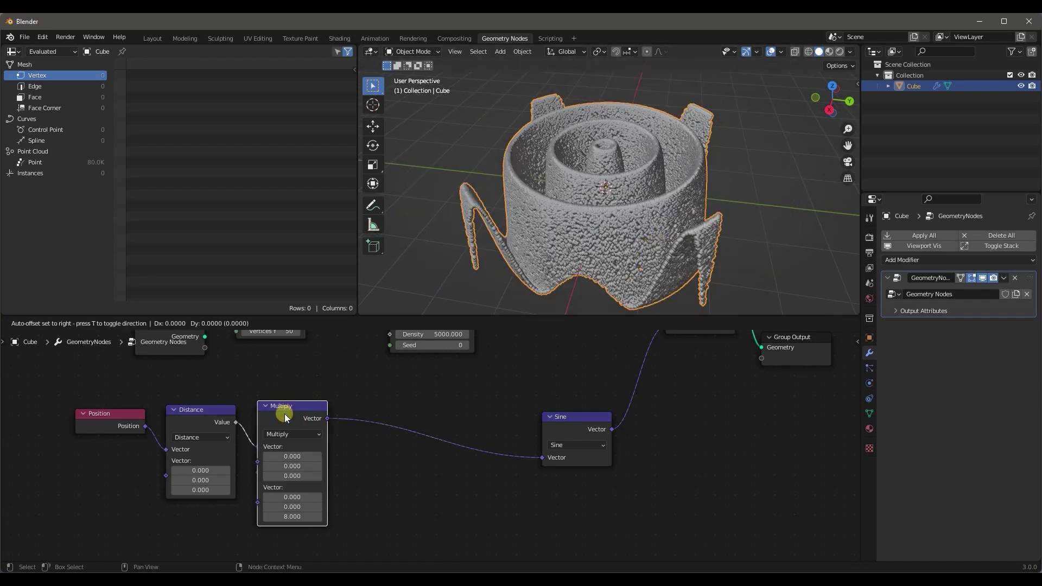
{"action": "left_click", "coordinate": [400, 421]}
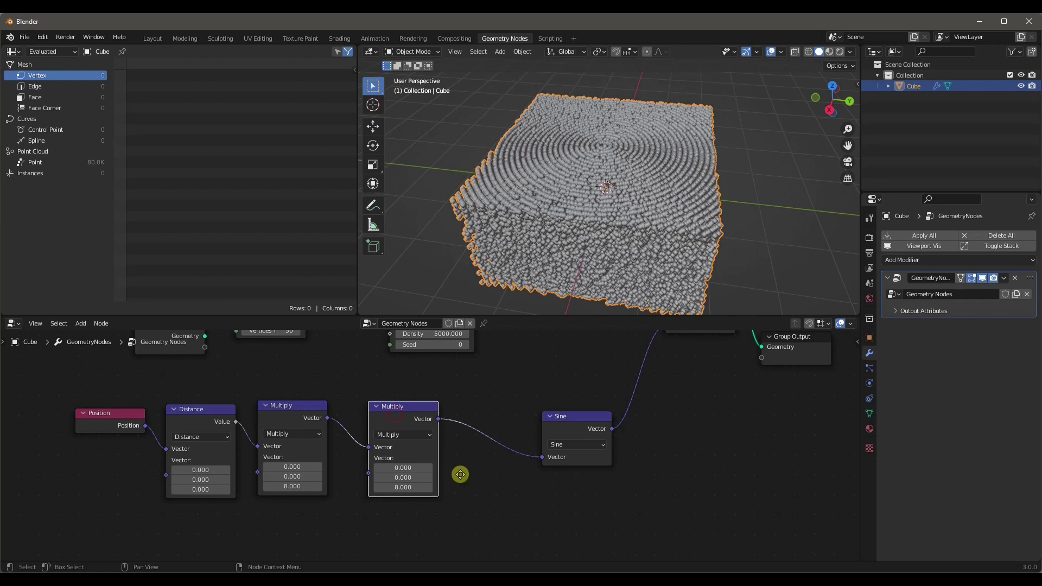
{"action": "scroll", "coordinate": [461, 477], "scroll_direction": "up", "scroll_amount": 1}
{"action": "scroll", "coordinate": [415, 417], "scroll_direction": "up", "scroll_amount": 1}
{"action": "scroll", "coordinate": [416, 417], "scroll_direction": "up", "scroll_amount": 1}
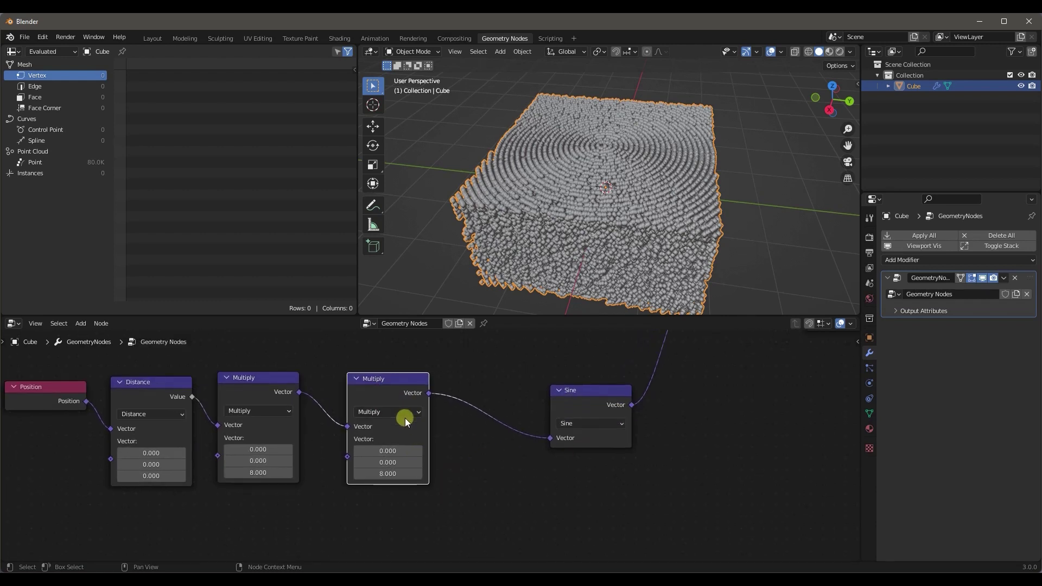
{"action": "left_click", "coordinate": [405, 416]}
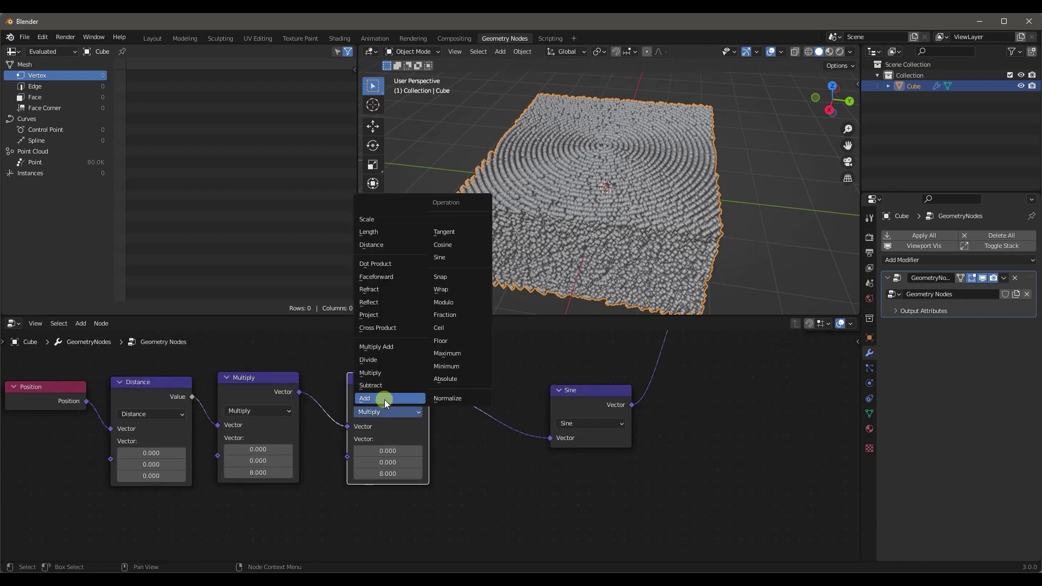
{"action": "left_click", "coordinate": [385, 401]}
Step: Try different Z values in the Add node's second vector, ending at 40.7
{"action": "scroll", "coordinate": [426, 486], "scroll_direction": "up", "scroll_amount": 2}
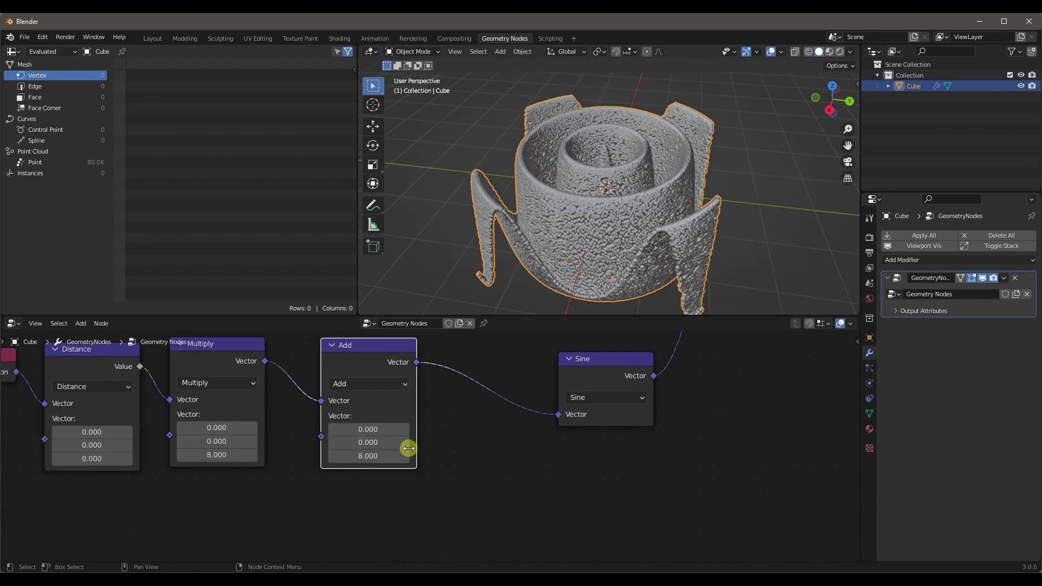
{"action": "left_click_drag", "start_coordinate": [361, 456], "coordinate": [325, 454]}
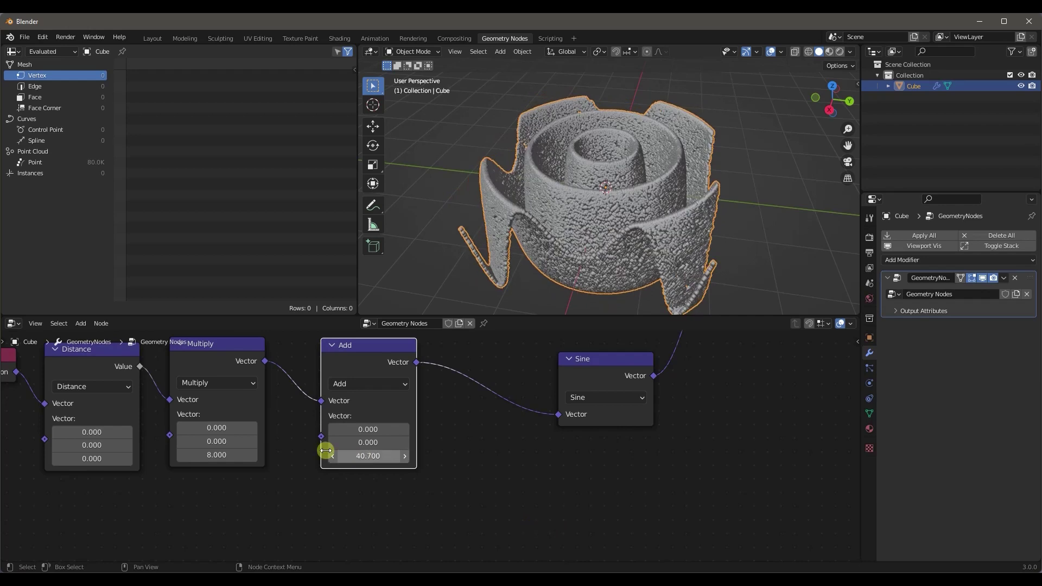
{"action": "scroll", "coordinate": [234, 394], "scroll_direction": "down", "scroll_amount": 1}
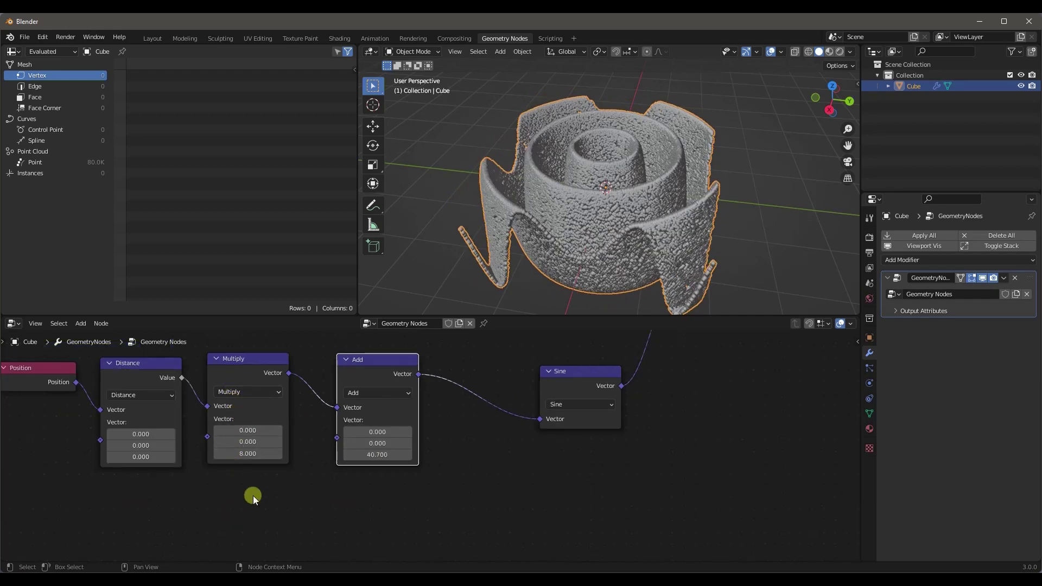
Step: Try X and Y values of 3.2 and 2.5 in the Multiply node and 3.8 and 5.1 in the Add node
{"action": "scroll", "coordinate": [252, 495], "scroll_direction": "up", "scroll_amount": 2}
{"action": "left_click_drag", "start_coordinate": [299, 458], "coordinate": [348, 497]}
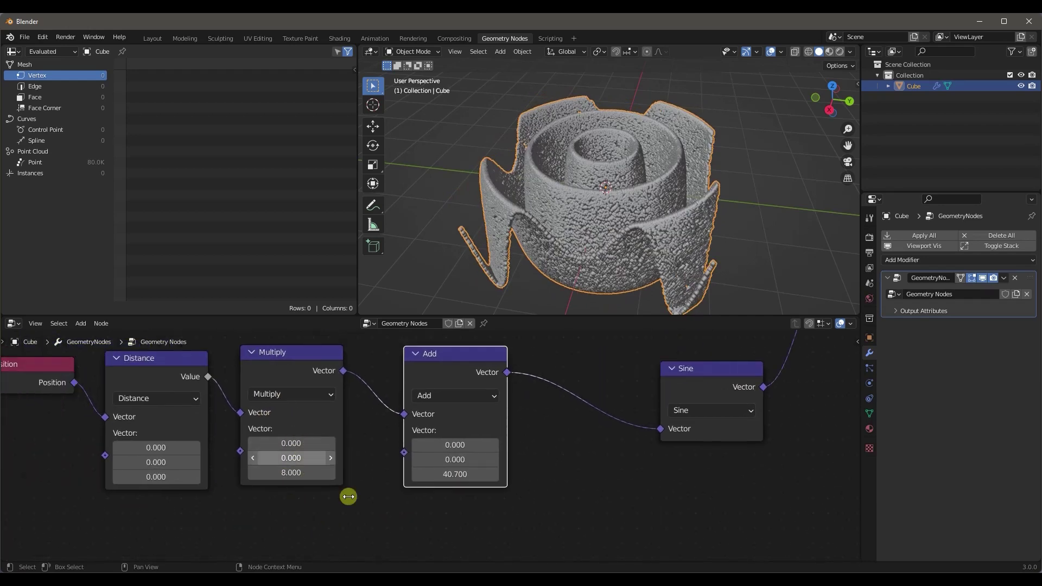
{"action": "left_click_drag", "start_coordinate": [290, 447], "coordinate": [307, 463]}
{"action": "left_click_drag", "start_coordinate": [458, 450], "coordinate": [489, 457]}
{"action": "middle_click_drag", "start_coordinate": [467, 218], "coordinate": [502, 271]}
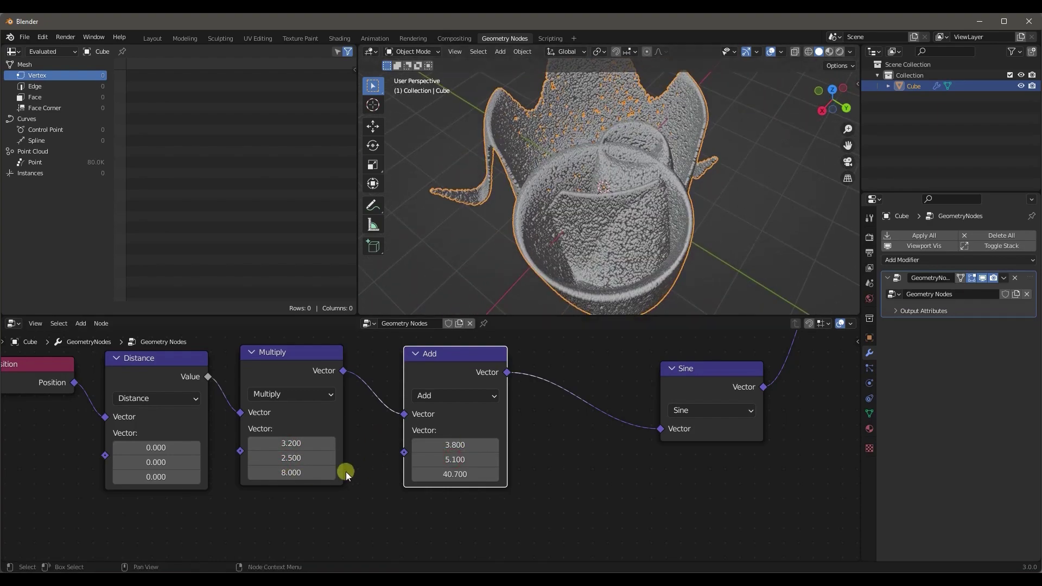
{"action": "middle_click_drag", "start_coordinate": [611, 293], "coordinate": [477, 307]}
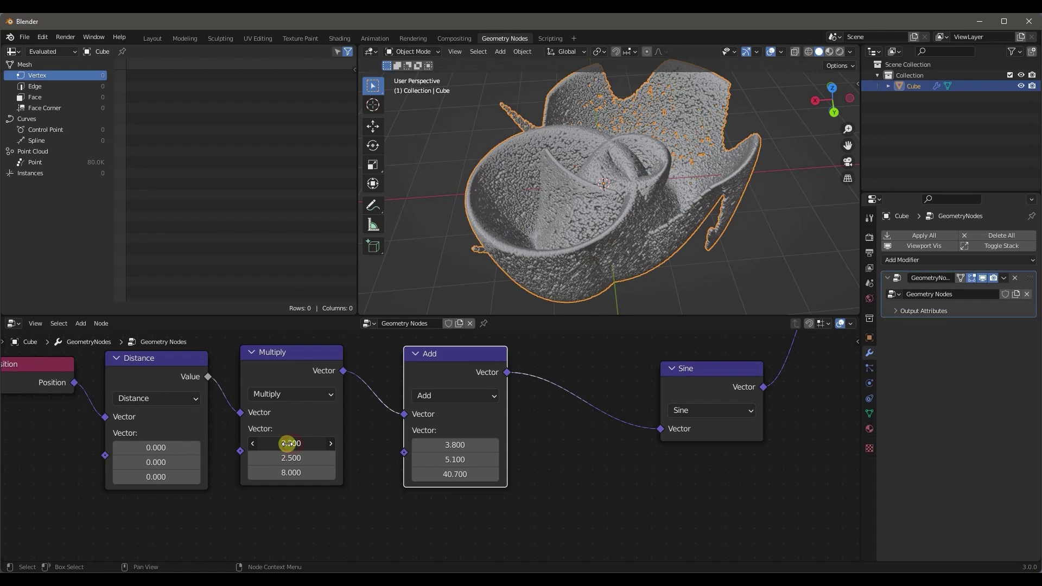
Step: Reset the X and Y values of the Multiply and Add nodes to 0
{"action": "type", "text": "0"}
{"action": "key", "text": "Return"}
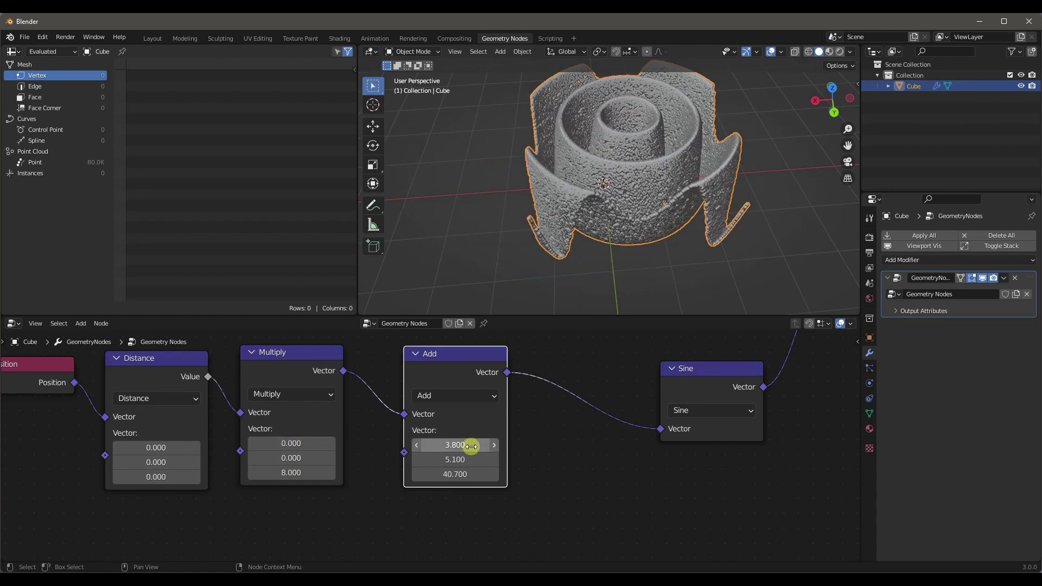
{"action": "left_click_drag", "start_coordinate": [466, 447], "coordinate": [466, 474]}
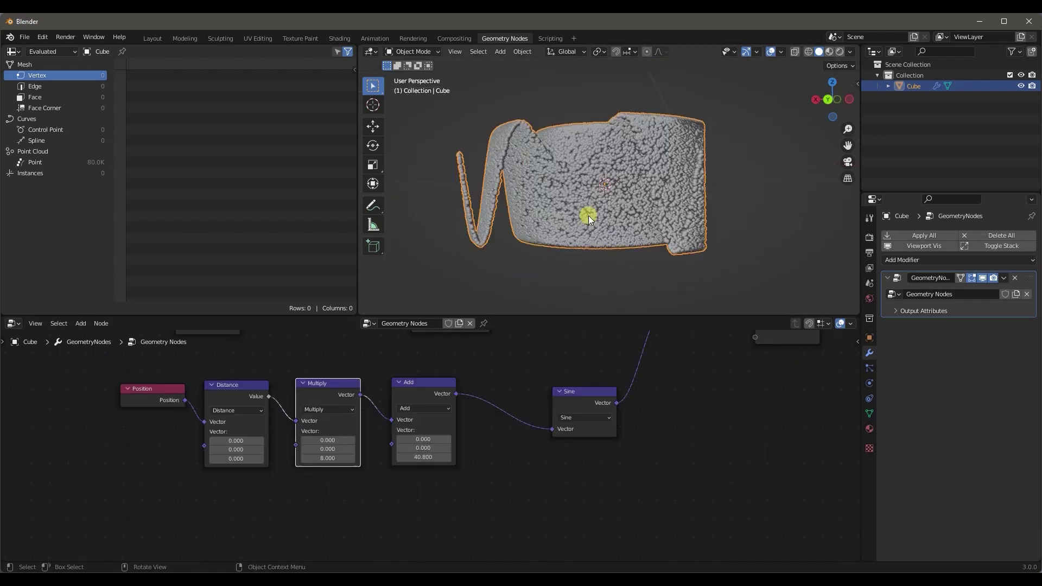
Step: Drive the Add node's Z value with the expression #frame and play the animation briefly
{"action": "scroll", "coordinate": [399, 526], "scroll_direction": "down", "scroll_amount": 1}
{"action": "middle_click_drag", "start_coordinate": [400, 526], "coordinate": [344, 512]}
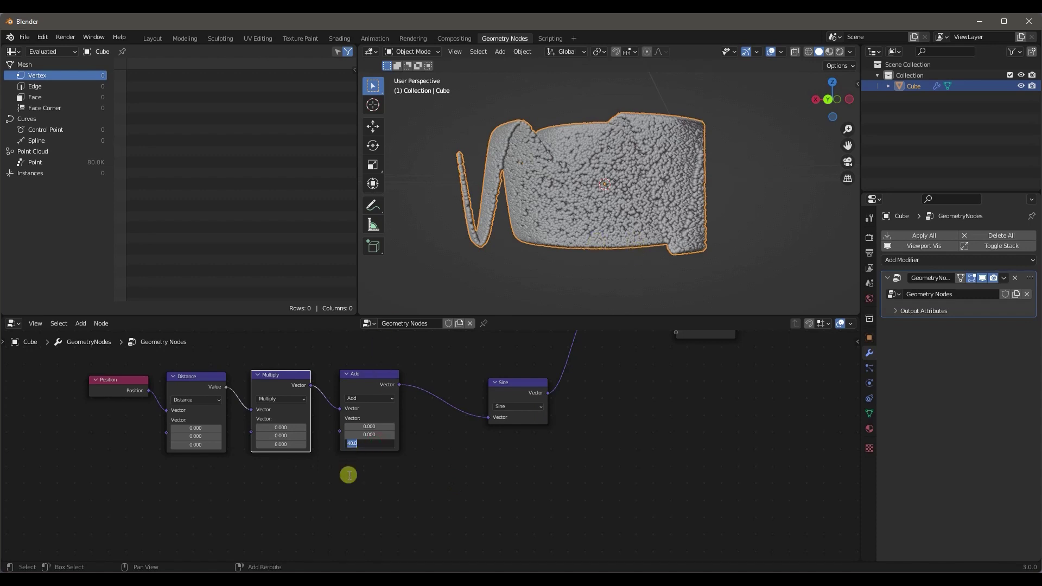
{"action": "type", "text": "#frame"}
{"action": "key", "text": "Return"}
{"action": "middle_click_drag", "start_coordinate": [599, 251], "coordinate": [612, 275]}
{"action": "key", "text": "space"}
{"action": "key", "text": "space"}
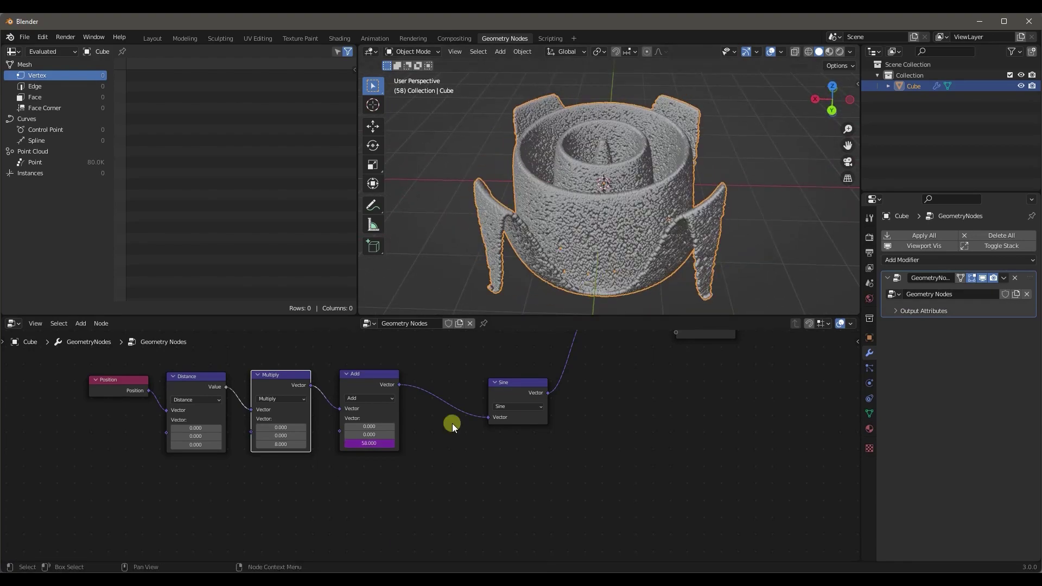
Step: Change the Add node's Z driver expression to frame/20 and play the animation
{"action": "scroll", "coordinate": [412, 439], "scroll_direction": "up", "scroll_amount": 2}
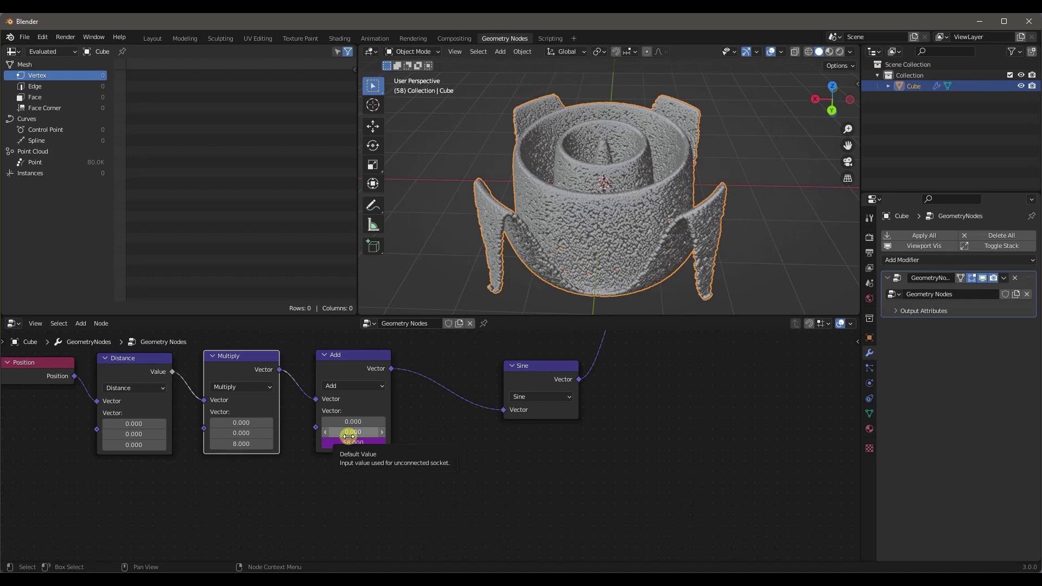
{"action": "left_click", "coordinate": [354, 442]}
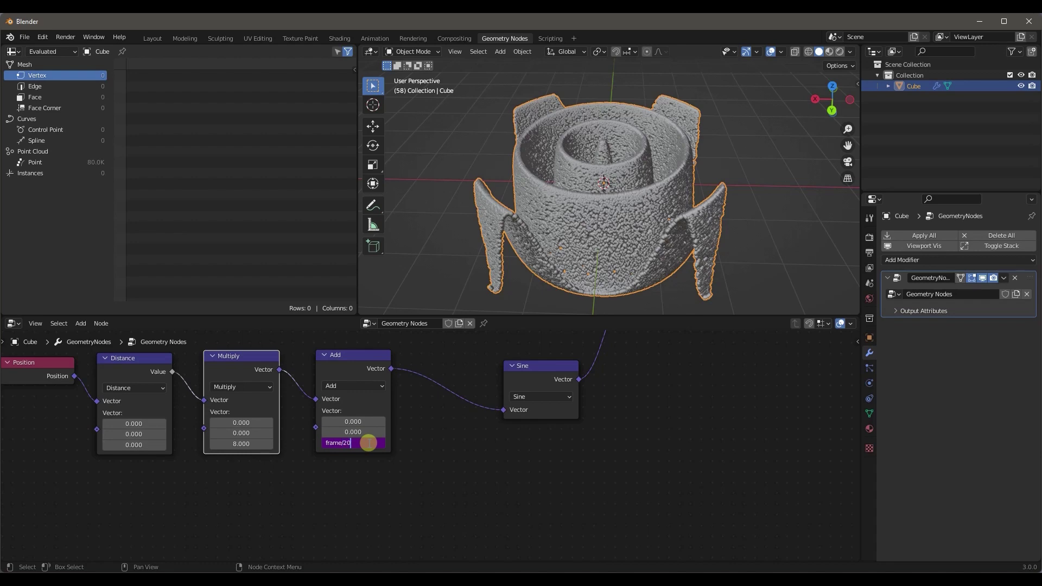
{"action": "key", "text": "Return"}
{"action": "key", "text": "space"}
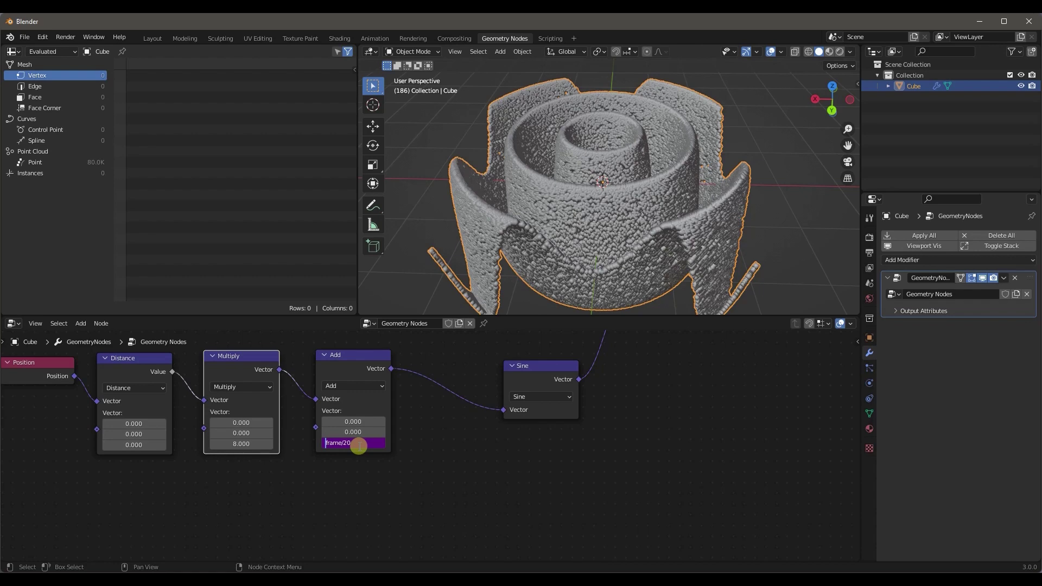
Step: Negate the frame/20 driver expression in the Add node's Z value and play the animation
{"action": "key", "text": "Return"}
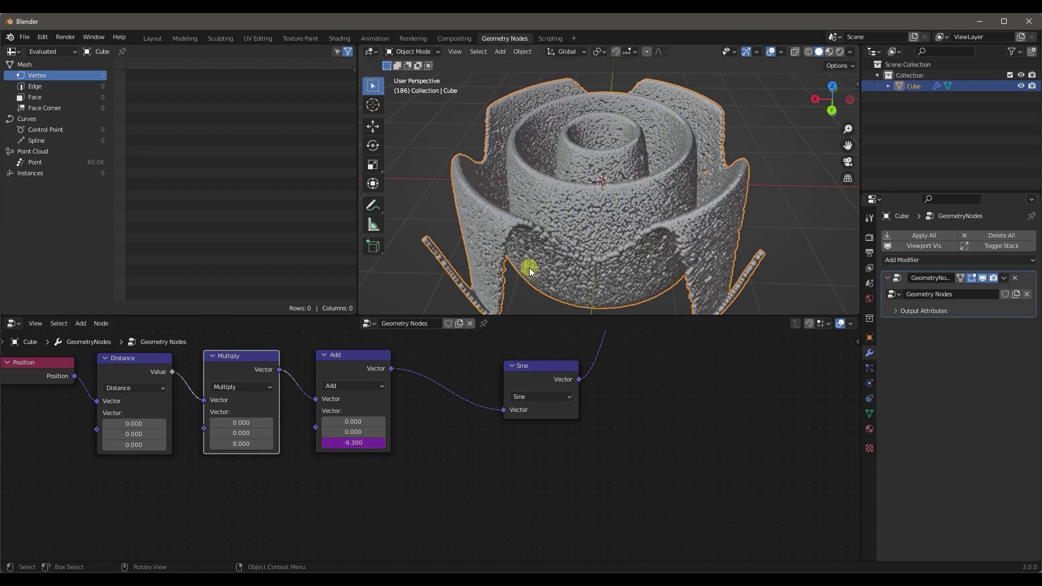
{"action": "key", "text": "space"}
{"action": "middle_click_drag", "start_coordinate": [519, 255], "coordinate": [510, 286]}
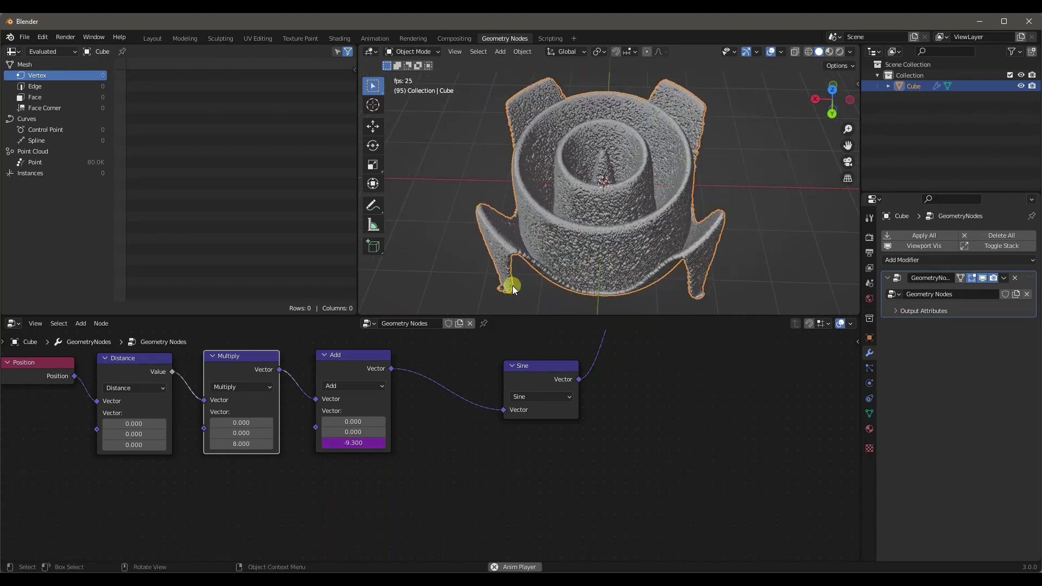
Step: Rearrange the vector math chain and move the Position node back to free space before the Distance node, and stop playback
{"action": "mouse_move", "coordinate": [529, 245]}
{"action": "middle_mouse_down"}
{"action": "mouse_move", "coordinate": [587, 228]}
{"action": "mouse_move", "coordinate": [546, 246]}
{"action": "middle_mouse_up"}
{"action": "scroll", "coordinate": [510, 451], "scroll_direction": "down", "scroll_amount": 5}
{"action": "middle_click_drag", "start_coordinate": [510, 451], "coordinate": [435, 488]}
{"action": "left_click", "coordinate": [437, 447]}
{"action": "scroll", "coordinate": [391, 433], "scroll_direction": "down", "scroll_amount": 2}
{"action": "left_click_drag", "start_coordinate": [157, 426], "coordinate": [434, 500]}
{"action": "left_click_drag", "start_coordinate": [400, 434], "coordinate": [392, 490]}
{"action": "left_click", "coordinate": [335, 448]}
{"action": "middle_click_drag", "start_coordinate": [334, 449], "coordinate": [368, 407]}
{"action": "left_click_drag", "start_coordinate": [213, 457], "coordinate": [159, 488]}
{"action": "middle_click_drag", "start_coordinate": [155, 424], "coordinate": [353, 432]}
{"action": "key", "text": "space"}
Step: Add a Voronoi Texture node and place it above the Position node
{"action": "key", "text": "shift+a"}
{"action": "type", "text": "voronoi"}
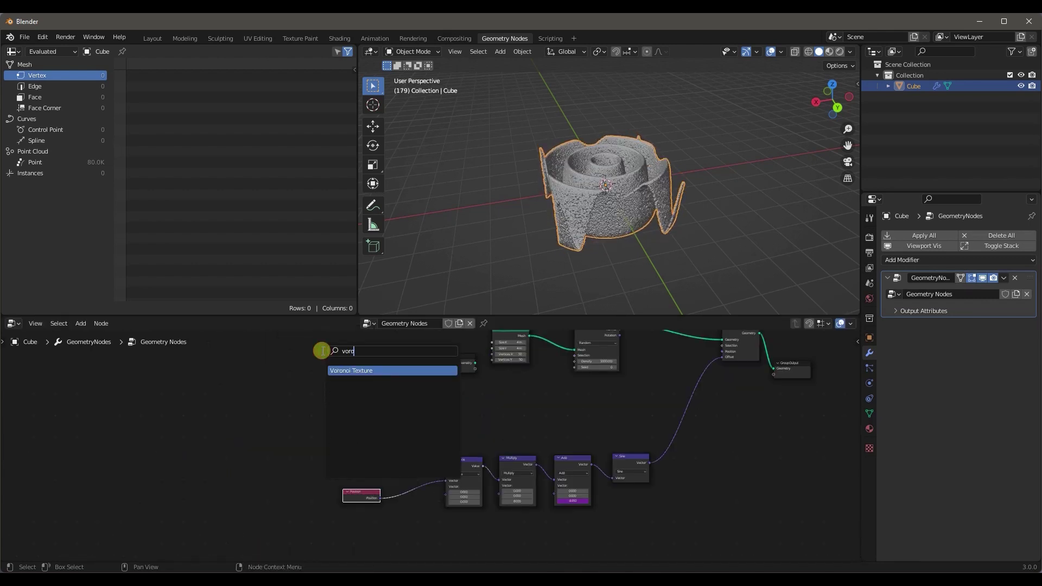
{"action": "key", "text": "Return"}
{"action": "left_click", "coordinate": [342, 413]}
{"action": "scroll", "coordinate": [467, 476], "scroll_direction": "up", "scroll_amount": 6}
Step: Add a Vector Math node between the Voronoi Texture and the Distance node
{"action": "key", "text": "shift+a"}
{"action": "left_click", "coordinate": [392, 349]}
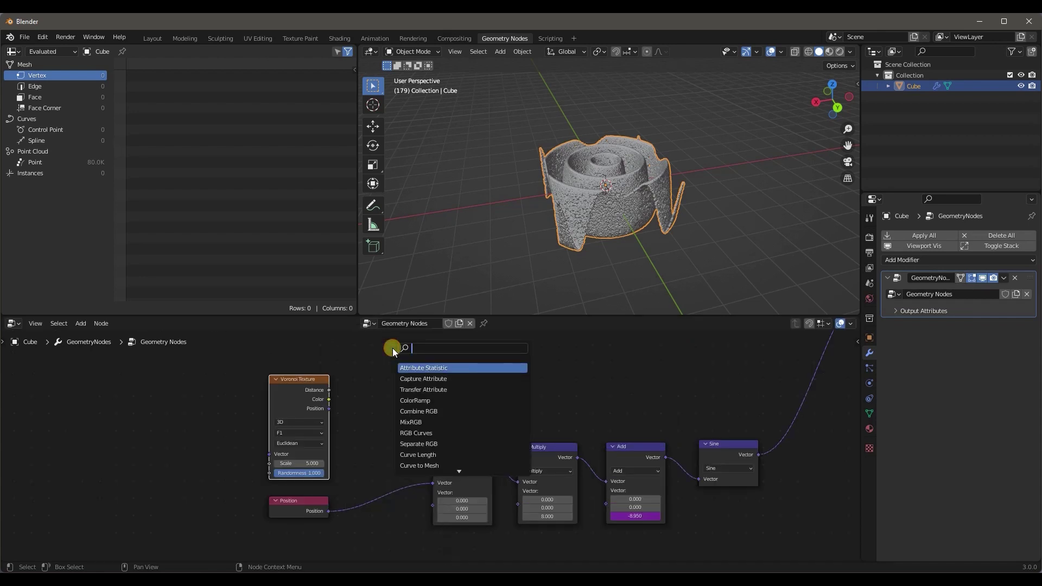
{"action": "type", "text": "vec"}
{"action": "key", "text": "Down"}
{"action": "key", "text": "Return"}
{"action": "left_click", "coordinate": [371, 346]}
{"action": "scroll", "coordinate": [332, 423], "scroll_direction": "up", "scroll_amount": 2}
Step: Feed Position into the new Vector Math node's first vector and the Voronoi Position into its second, with the operation set to Subtract
{"action": "left_click_drag", "start_coordinate": [312, 402], "coordinate": [357, 434]}
{"action": "scroll", "coordinate": [345, 391], "scroll_direction": "down", "scroll_amount": 2}
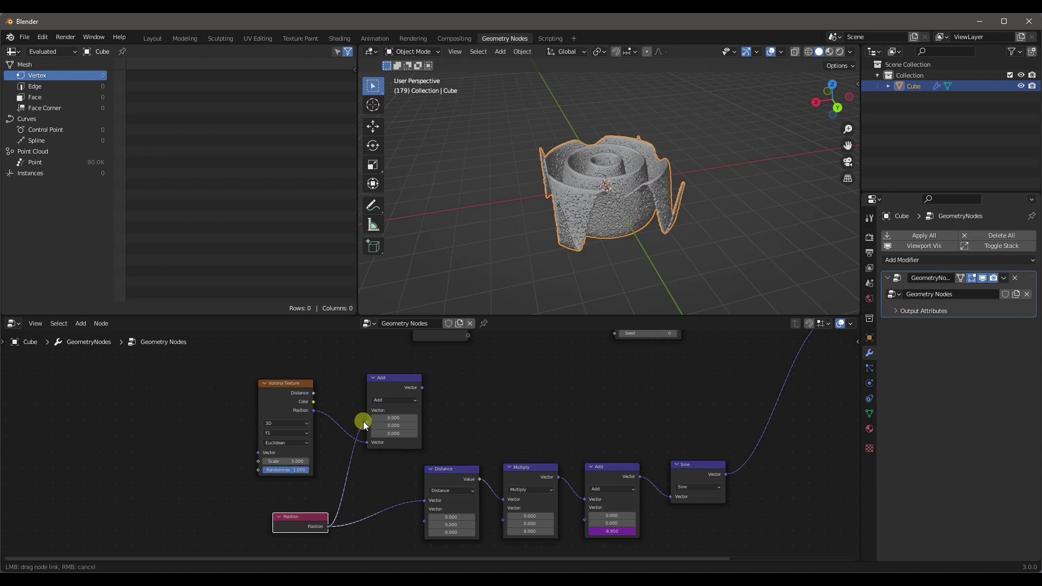
{"action": "left_click_drag", "start_coordinate": [363, 421], "coordinate": [363, 421]}
{"action": "scroll", "coordinate": [363, 421], "scroll_direction": "up", "scroll_amount": 3}
{"action": "left_click_drag", "start_coordinate": [284, 551], "coordinate": [253, 532]}
{"action": "middle_click_drag", "start_coordinate": [385, 469], "coordinate": [366, 485]}
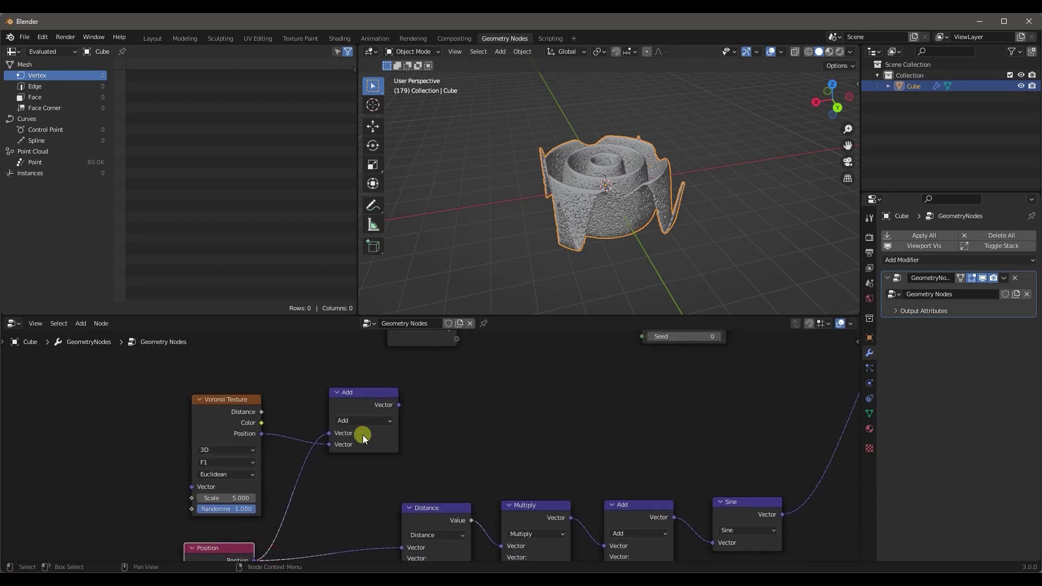
{"action": "left_click", "coordinate": [366, 421]}
{"action": "left_click", "coordinate": [361, 395]}
Step: Connect the Subtract output to the Distance node's second vector and play the animation
{"action": "scroll", "coordinate": [470, 443], "scroll_direction": "down", "scroll_amount": 1}
{"action": "middle_click_drag", "start_coordinate": [470, 442], "coordinate": [498, 360]}
{"action": "scroll", "coordinate": [497, 361], "scroll_direction": "down", "scroll_amount": 1}
{"action": "left_click_drag", "start_coordinate": [432, 347], "coordinate": [435, 470]}
{"action": "middle_click_drag", "start_coordinate": [605, 235], "coordinate": [630, 269]}
{"action": "left_click", "coordinate": [637, 272]}
{"action": "key", "text": "space"}
{"action": "scroll", "coordinate": [375, 433], "scroll_direction": "up", "scroll_amount": 1}
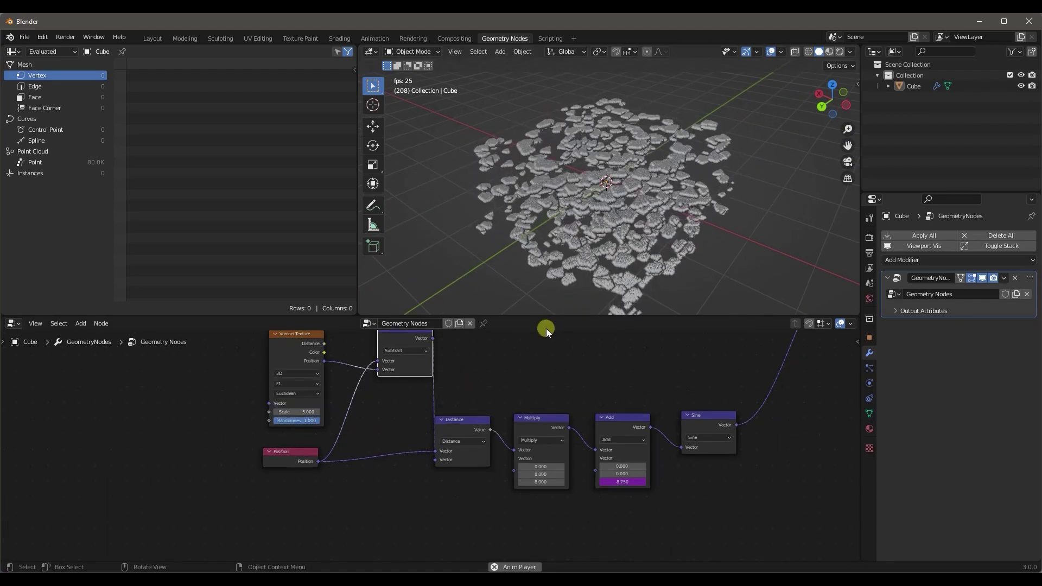
{"action": "scroll", "coordinate": [466, 391], "scroll_direction": "down", "scroll_amount": 1}
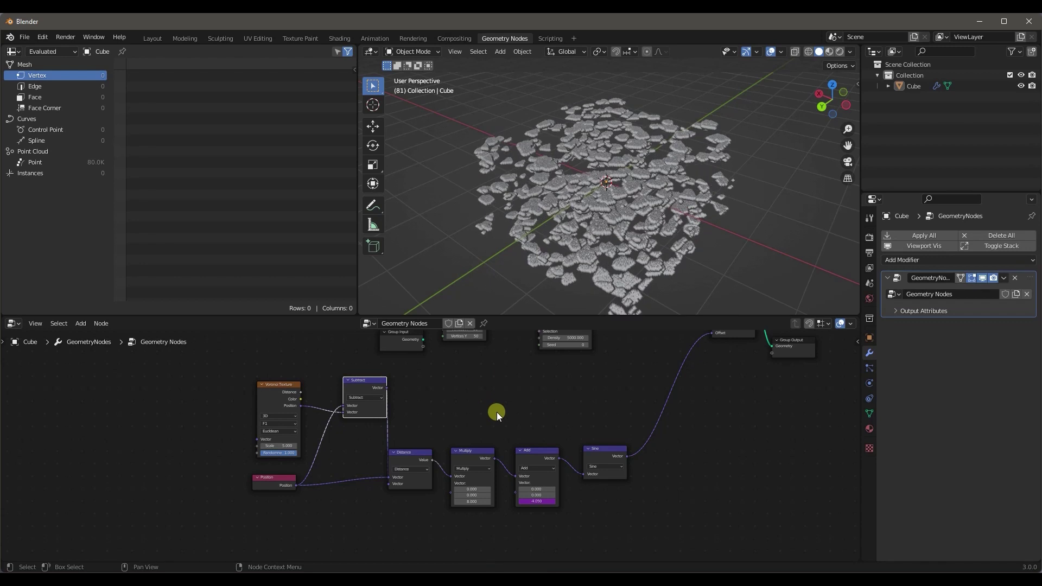
Step: Move the Multiply, Add and Sine nodes farther away from the Distance node
{"action": "left_click_drag", "start_coordinate": [449, 417], "coordinate": [633, 491]}
{"action": "key", "text": "g"}
{"action": "left_click", "coordinate": [556, 481]}
{"action": "middle_click_drag", "start_coordinate": [474, 403], "coordinate": [462, 435]}
Step: Add a Map Range node and connect the Distance node's Value output to its Value input
{"action": "key", "text": "shift+a"}
{"action": "left_click", "coordinate": [451, 352]}
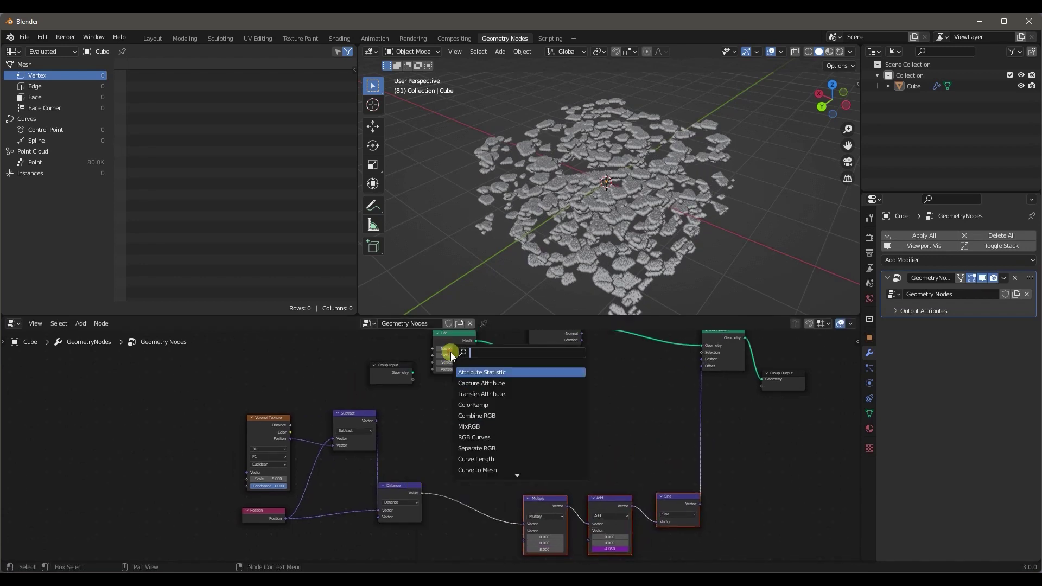
{"action": "type", "text": "map"}
{"action": "key", "text": "Return"}
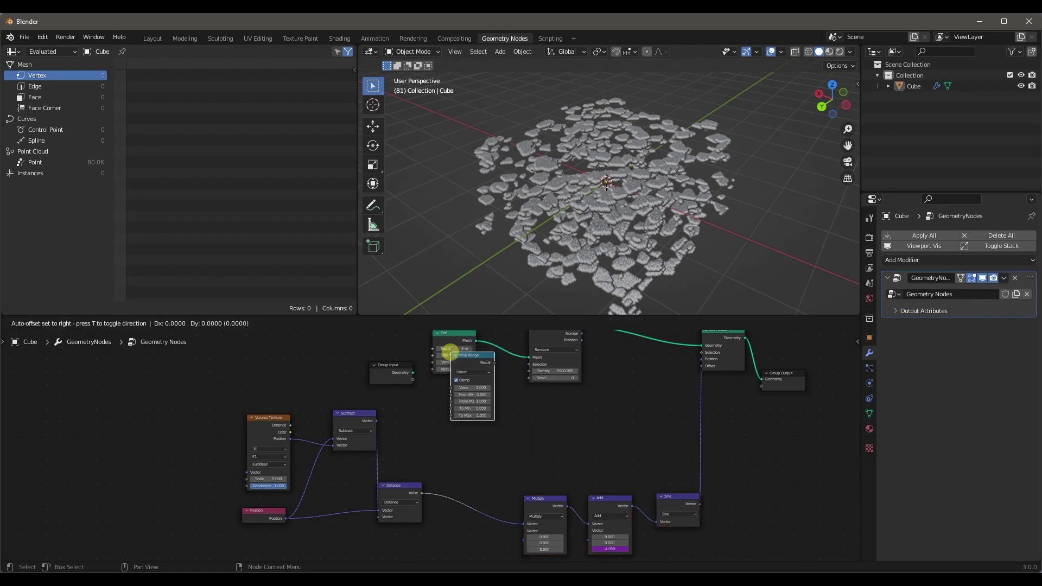
{"action": "left_click", "coordinate": [451, 408]}
{"action": "left_click_drag", "start_coordinate": [422, 493], "coordinate": [448, 441]}
Step: Set the Map Range node's To Min to 1 and To Max to 0
{"action": "scroll", "coordinate": [607, 465], "scroll_direction": "up", "scroll_amount": 4}
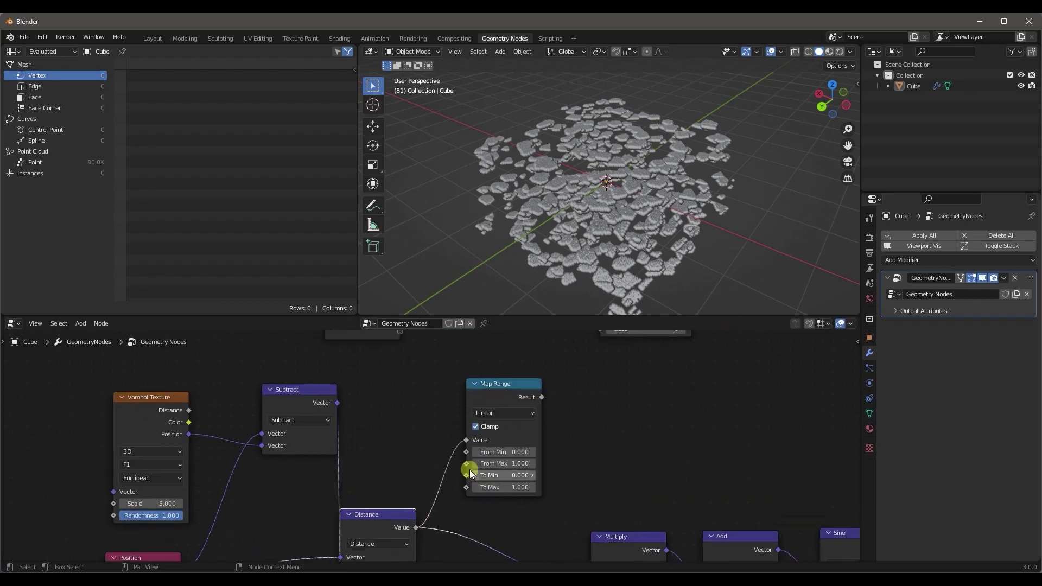
{"action": "middle_click_drag", "start_coordinate": [570, 450], "coordinate": [560, 423]}
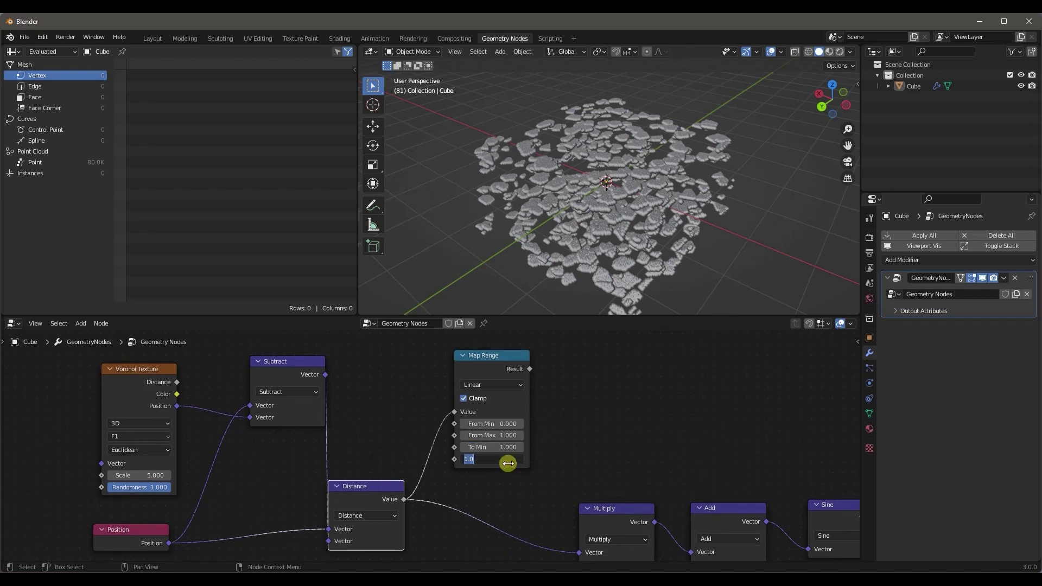
{"action": "scroll", "coordinate": [766, 447], "scroll_direction": "down", "scroll_amount": 4}
Step: Duplicate the Sine node onto the link between Sine and the Set Position offset, and change the copy's operation to Multiply
{"action": "middle_click_drag", "start_coordinate": [765, 447], "coordinate": [505, 453]}
{"action": "key", "text": "shift+a"}
{"action": "key", "text": "Escape"}
{"action": "left_click", "coordinate": [583, 509]}
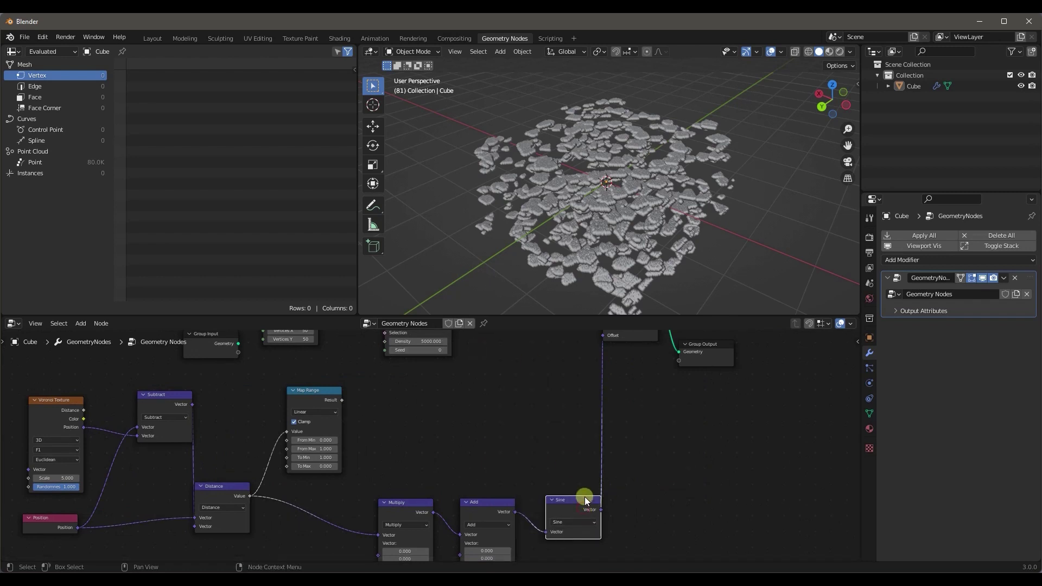
{"action": "key", "text": "shift+d"}
{"action": "left_click", "coordinate": [657, 468]}
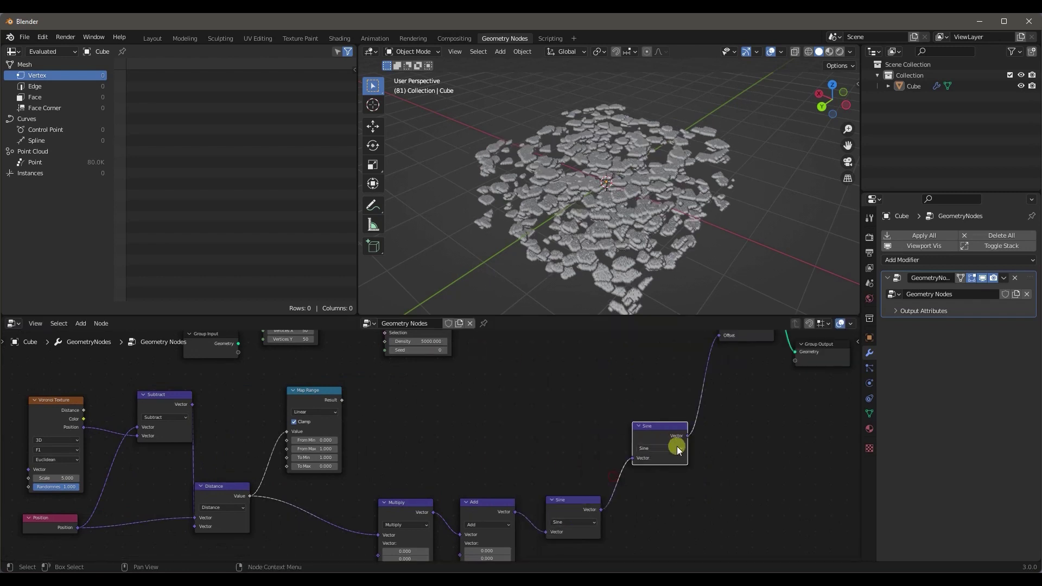
{"action": "left_click", "coordinate": [670, 448]}
{"action": "left_click", "coordinate": [659, 425]}
{"action": "scroll", "coordinate": [543, 453], "scroll_direction": "up", "scroll_amount": 2}
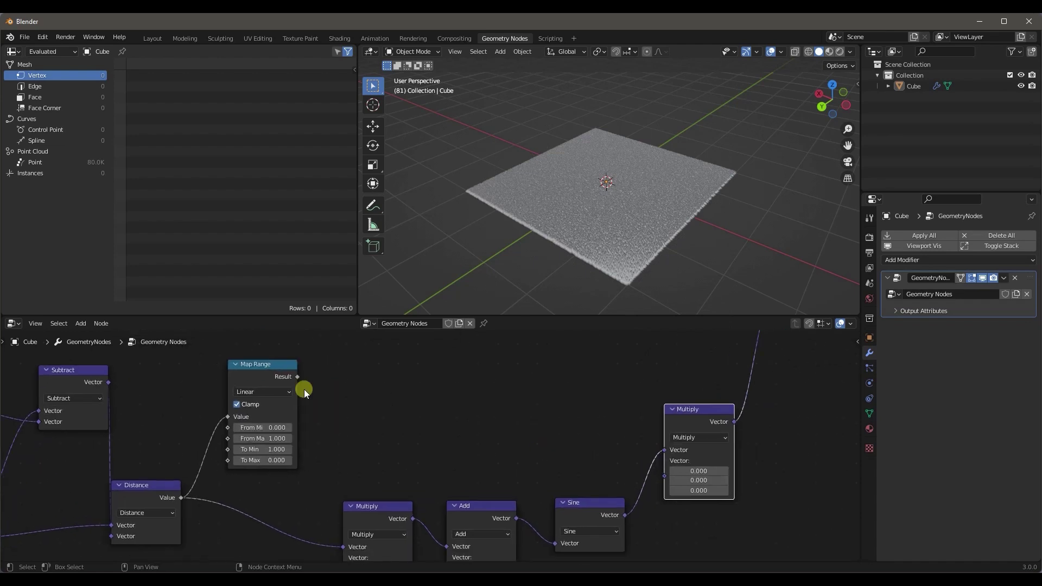
Step: Connect the Map Range result to the new Multiply node's second vector and play the animation
{"action": "left_click_drag", "start_coordinate": [296, 379], "coordinate": [664, 481]}
{"action": "scroll", "coordinate": [770, 468], "scroll_direction": "down", "scroll_amount": 3}
{"action": "scroll", "coordinate": [532, 267], "scroll_direction": "up", "scroll_amount": 3}
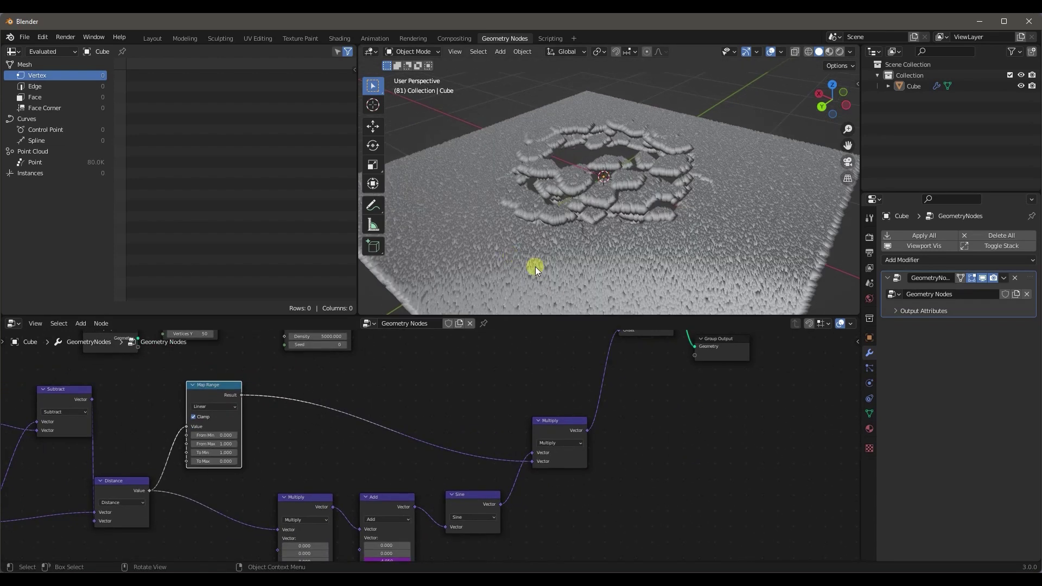
{"action": "key", "text": "space"}
{"action": "middle_click_drag", "start_coordinate": [706, 252], "coordinate": [574, 236]}
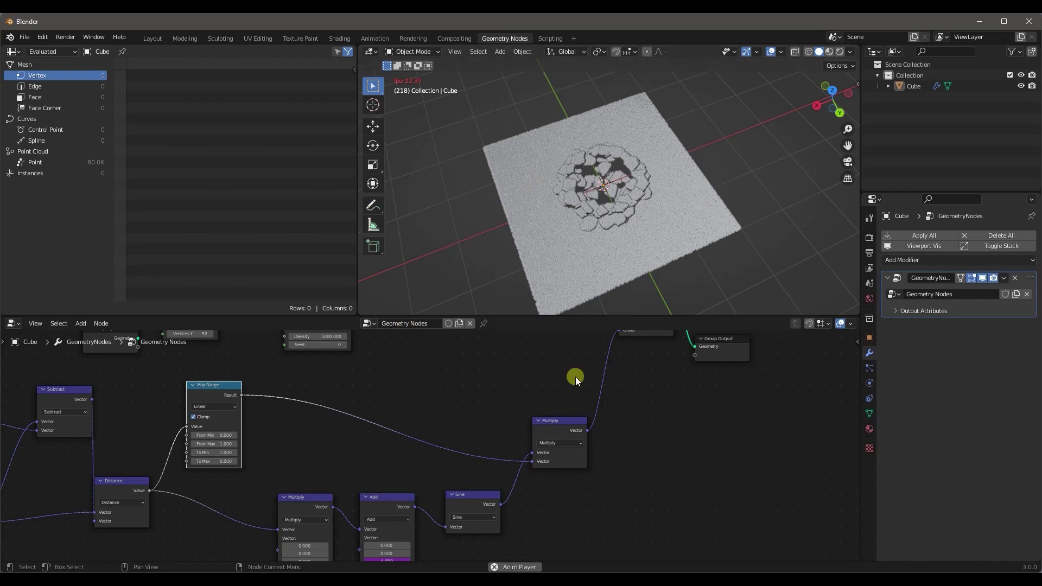
{"action": "middle_click_drag", "start_coordinate": [342, 401], "coordinate": [383, 373]}
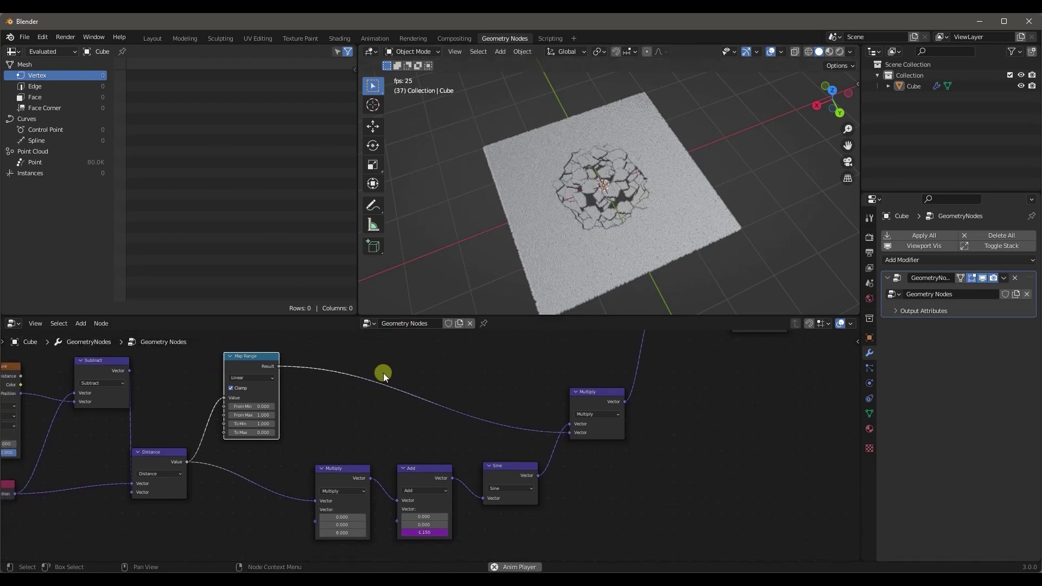
Step: Try other Z values on the Multiply node fed by Distance, and set it back to 8
{"action": "middle_click_drag", "start_coordinate": [564, 307], "coordinate": [489, 269]}
{"action": "scroll", "coordinate": [355, 515], "scroll_direction": "up", "scroll_amount": 3}
{"action": "left_click_drag", "start_coordinate": [323, 507], "coordinate": [383, 517]}
{"action": "left_click", "coordinate": [323, 505]}
{"action": "type", "text": "8"}
{"action": "key", "text": "Return"}
Step: Try 0.020 as the Map Range node's To Max during playback, and set it back to 0
{"action": "scroll", "coordinate": [434, 391], "scroll_direction": "up", "scroll_amount": 2}
{"action": "double_click", "coordinate": [329, 391]}
{"action": "type", "text": "0.020"}
{"action": "key", "text": "Return"}
{"action": "middle_click_drag", "start_coordinate": [516, 272], "coordinate": [572, 256]}
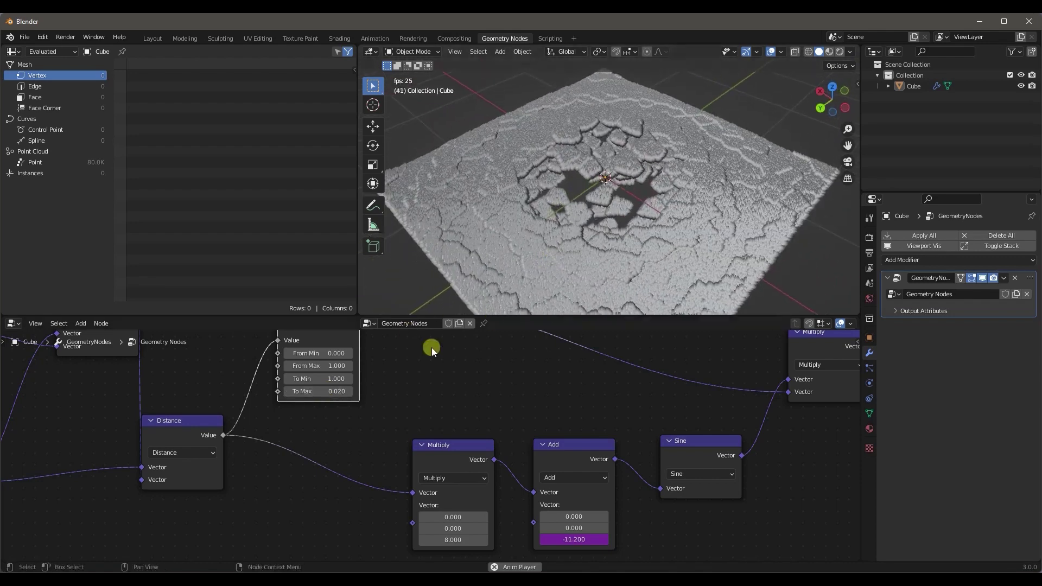
{"action": "double_click", "coordinate": [328, 390]}
{"action": "type", "text": "0"}
{"action": "key", "text": "Return"}
{"action": "scroll", "coordinate": [335, 393], "scroll_direction": "down", "scroll_amount": 1}
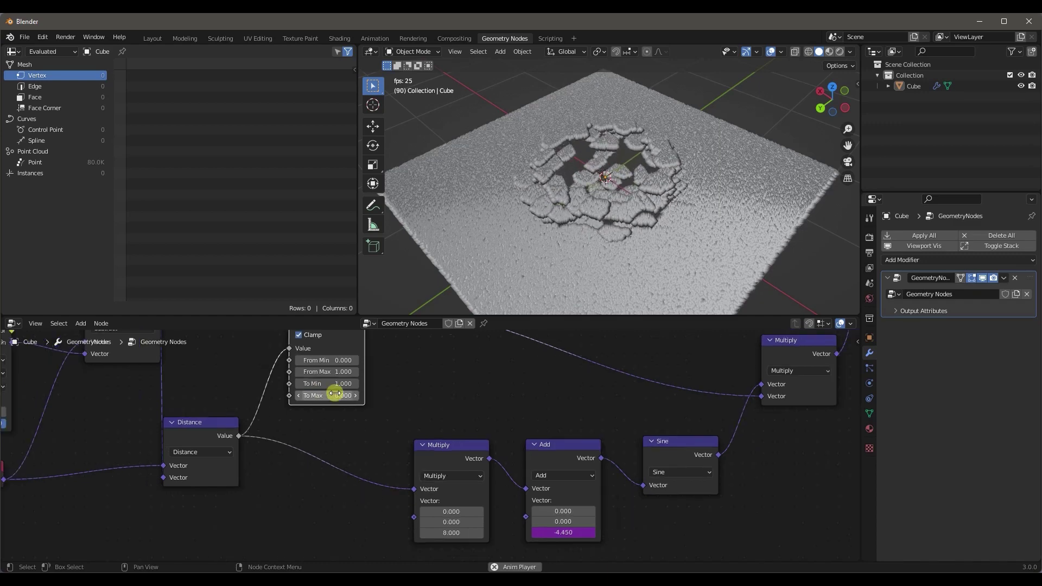
Step: Detach the Distribute Points on Faces node from between Grid and Set Position, and delete it
{"action": "scroll", "coordinate": [335, 393], "scroll_direction": "down", "scroll_amount": 3}
{"action": "middle_click_drag", "start_coordinate": [476, 407], "coordinate": [435, 477]}
{"action": "scroll", "coordinate": [489, 462], "scroll_direction": "down", "scroll_amount": 3}
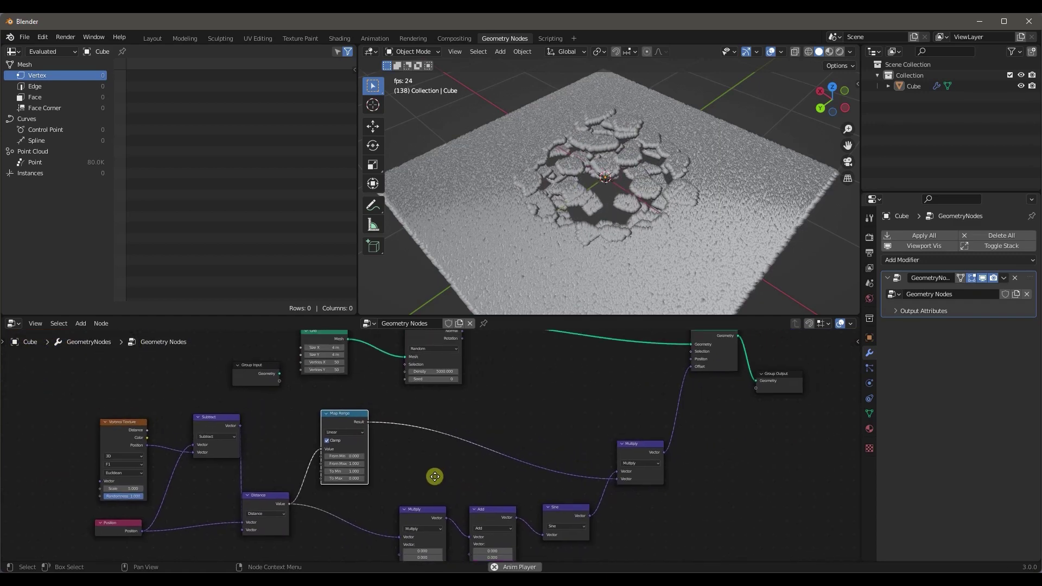
{"action": "scroll", "coordinate": [435, 477], "scroll_direction": "down", "scroll_amount": 1}
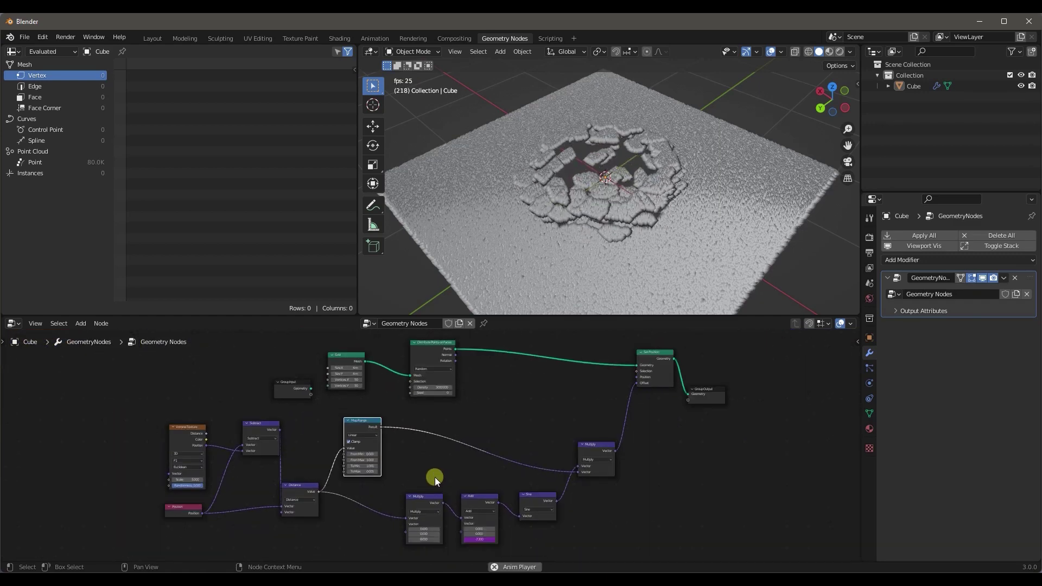
{"action": "middle_click_drag", "start_coordinate": [506, 408], "coordinate": [470, 437]}
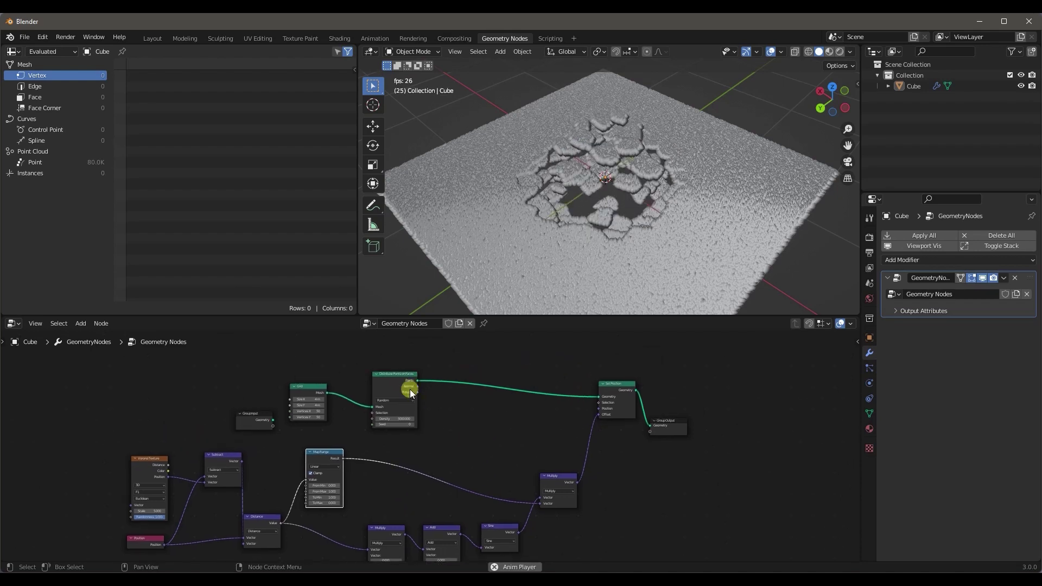
{"action": "middle_click_drag", "start_coordinate": [625, 242], "coordinate": [571, 274]}
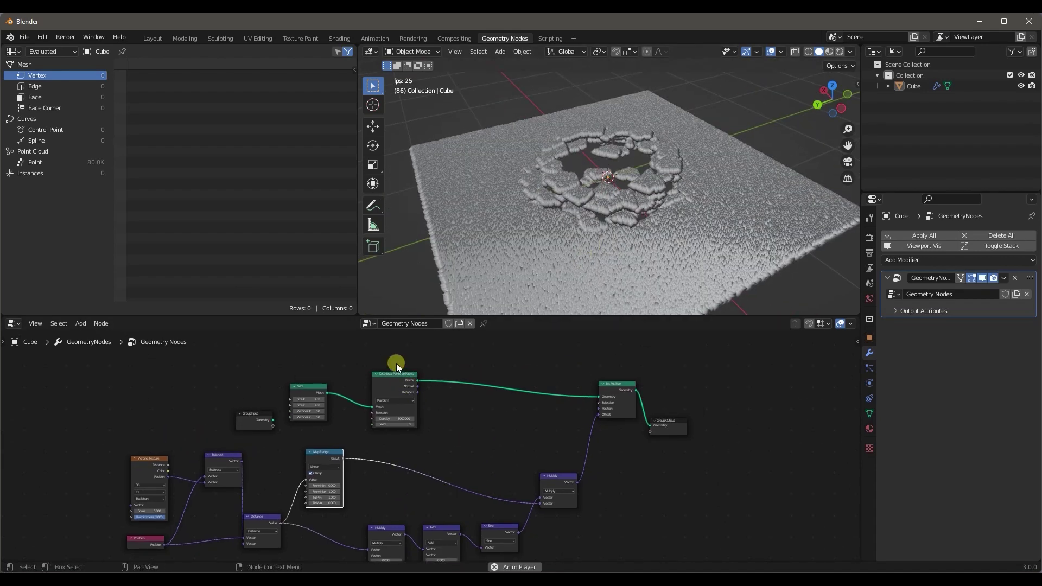
{"action": "left_click_drag", "start_coordinate": [392, 382], "coordinate": [682, 433], "text": "alt"}
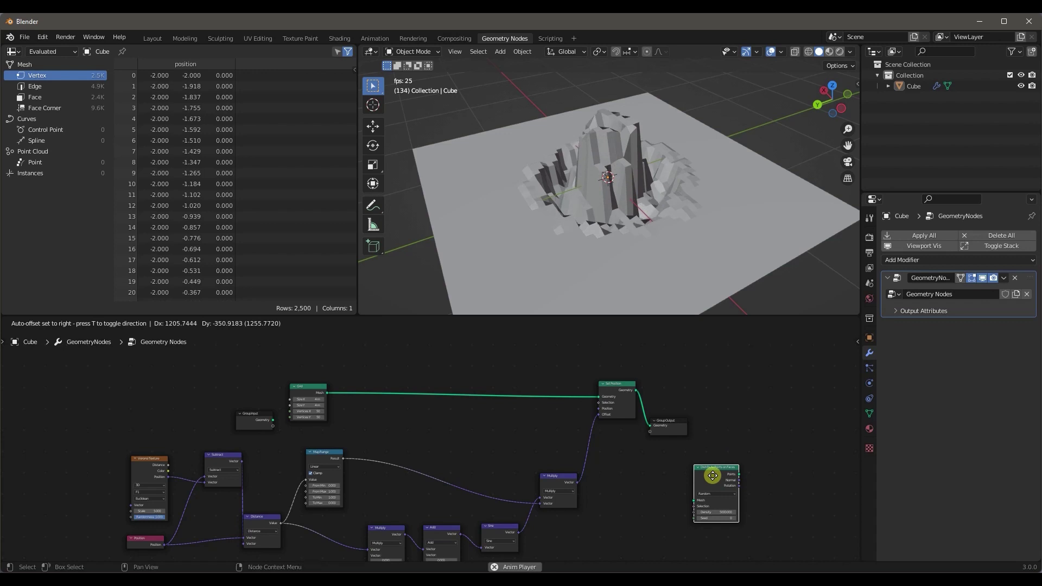
{"action": "left_click", "coordinate": [714, 472]}
{"action": "key", "text": "x"}
{"action": "middle_click_drag", "start_coordinate": [613, 162], "coordinate": [608, 184]}
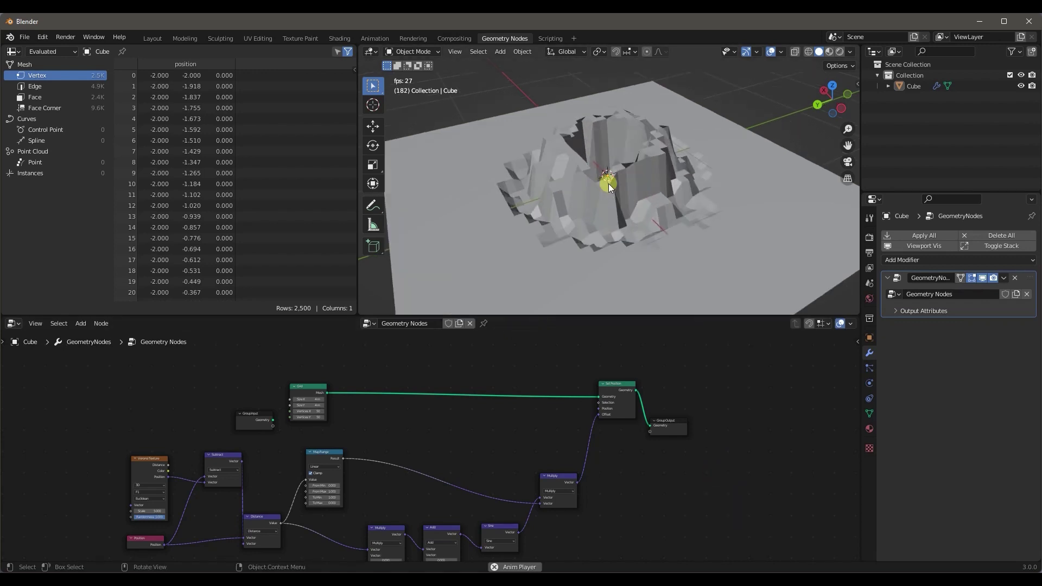
Step: Add a Subdivision Surface node on the link between the Grid and Set Position nodes
{"action": "middle_click_drag", "start_coordinate": [384, 402], "coordinate": [390, 435]}
{"action": "middle_click_drag", "start_coordinate": [620, 244], "coordinate": [592, 266]}
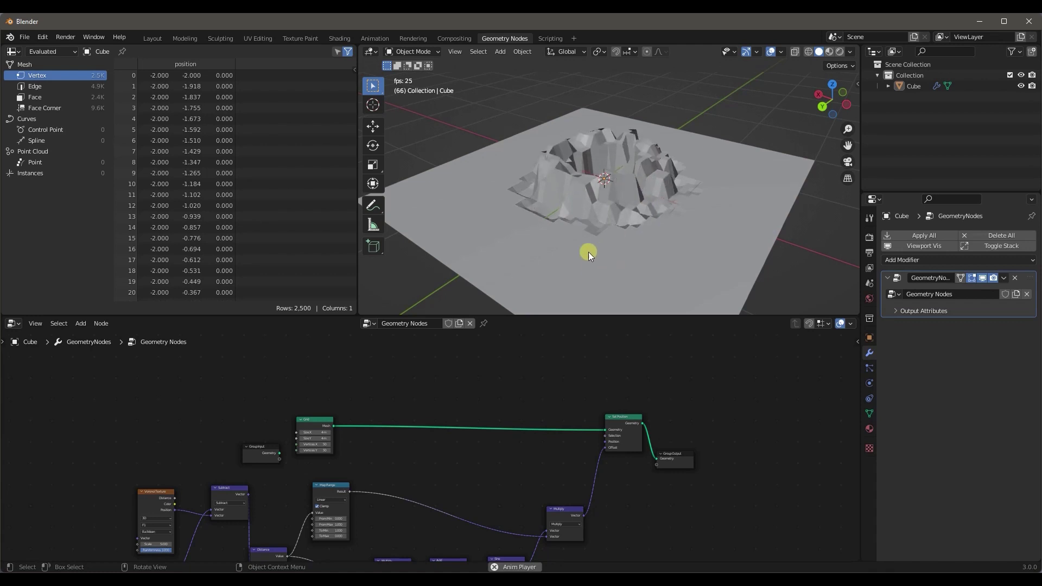
{"action": "key", "text": "shift+a"}
{"action": "left_click", "coordinate": [389, 349]}
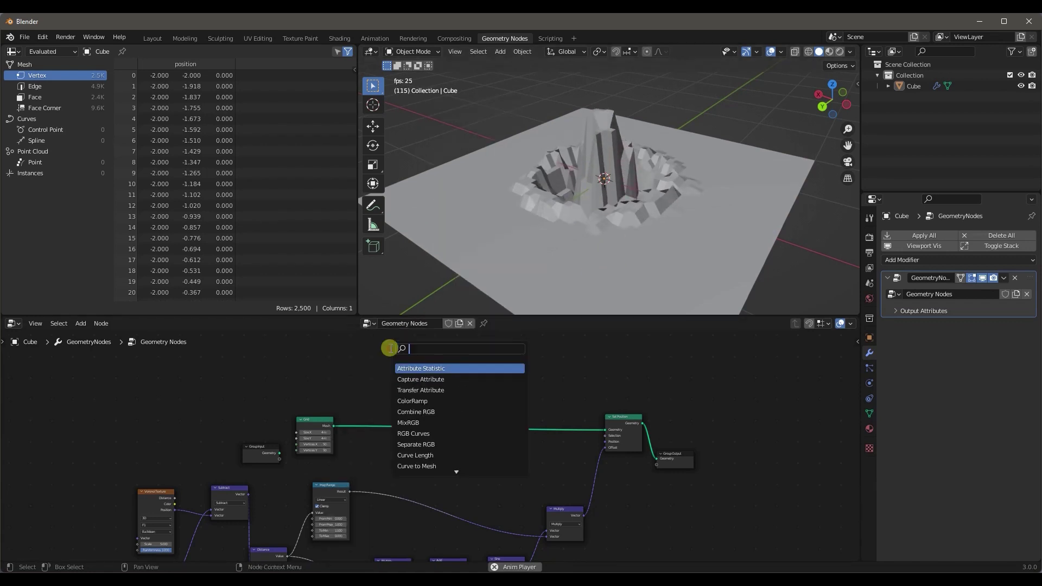
{"action": "type", "text": "sub"}
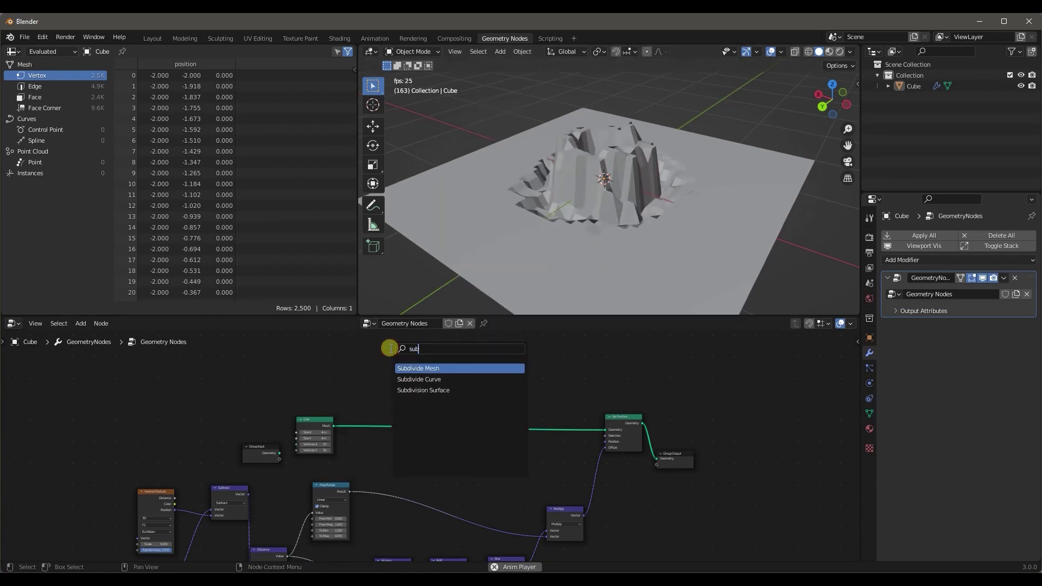
{"action": "key", "text": "Down"}
{"action": "key", "text": "Down"}
{"action": "key", "text": "Return"}
{"action": "left_click", "coordinate": [379, 409]}
{"action": "scroll", "coordinate": [439, 460], "scroll_direction": "up", "scroll_amount": 2}
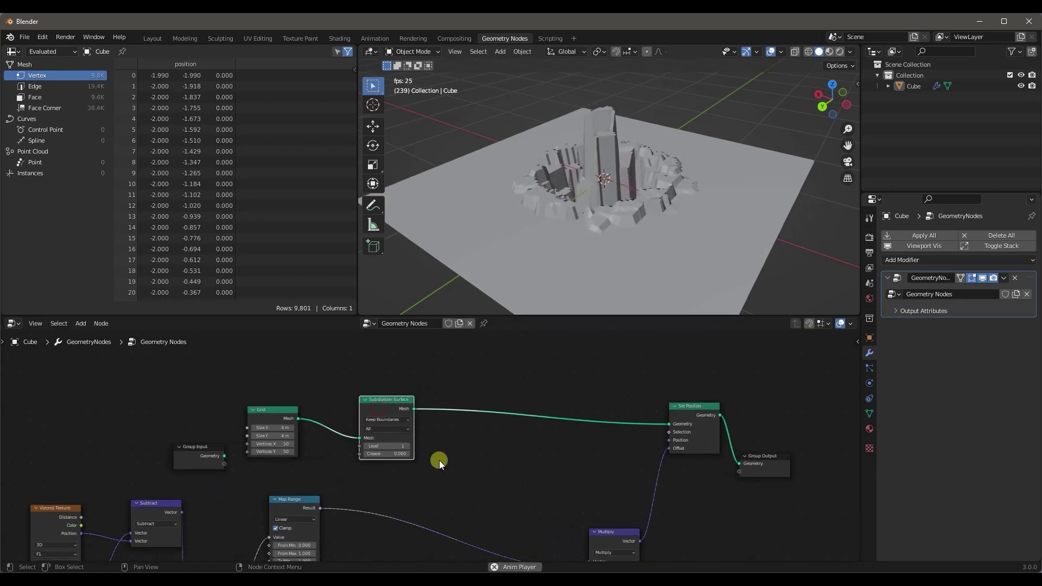
Step: Set the Subdivision Surface node's Crease to 1.000 and Level to 3, and inspect the resulting mesh
{"action": "left_click_drag", "start_coordinate": [382, 455], "coordinate": [412, 455]}
{"action": "scroll", "coordinate": [429, 465], "scroll_direction": "up", "scroll_amount": 1}
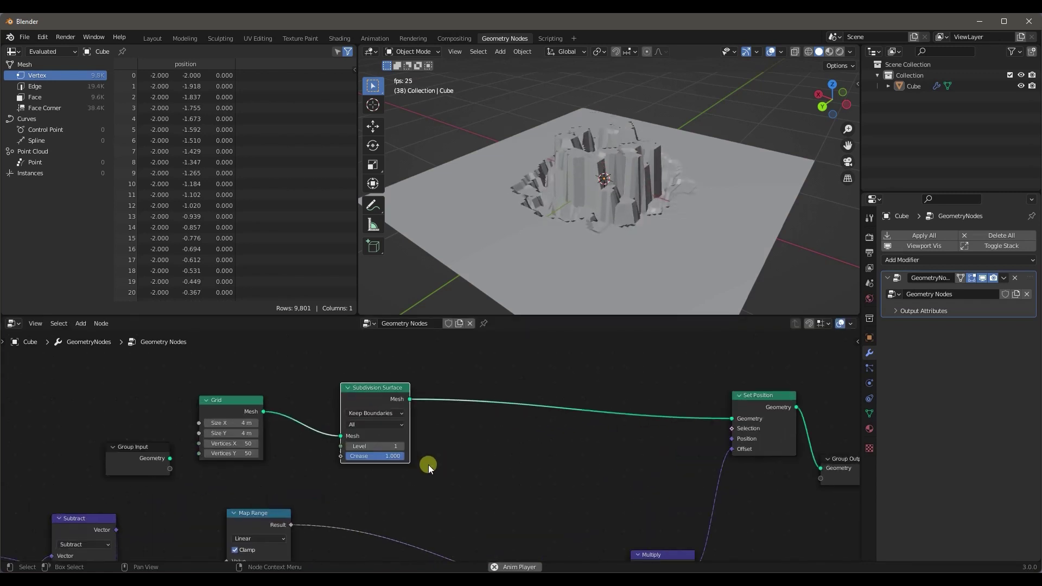
{"action": "scroll", "coordinate": [413, 475], "scroll_direction": "up", "scroll_amount": 1}
{"action": "left_click", "coordinate": [396, 445]}
{"action": "left_click", "coordinate": [396, 445]}
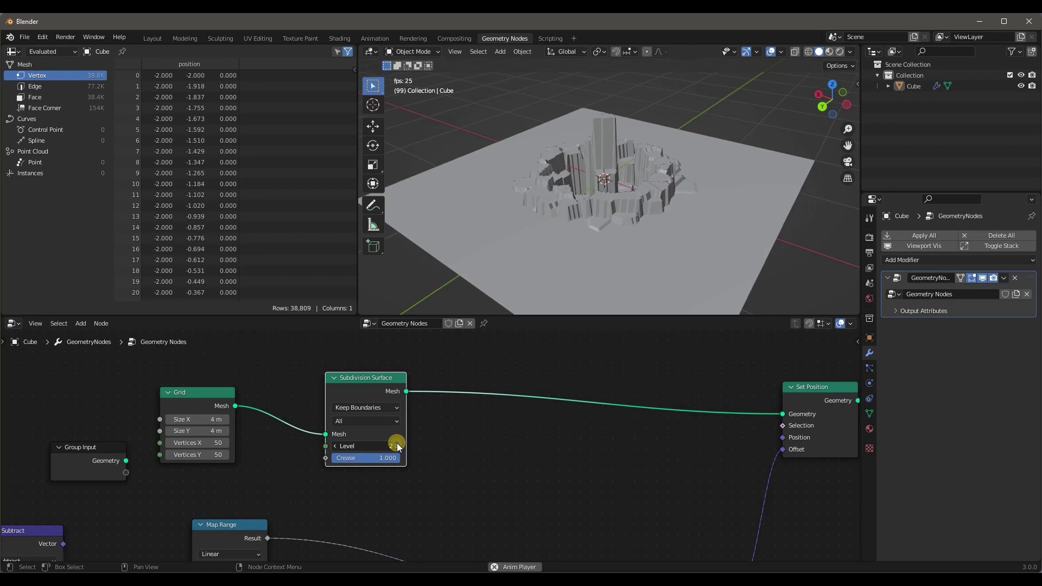
{"action": "middle_click_drag", "start_coordinate": [528, 224], "coordinate": [604, 220]}
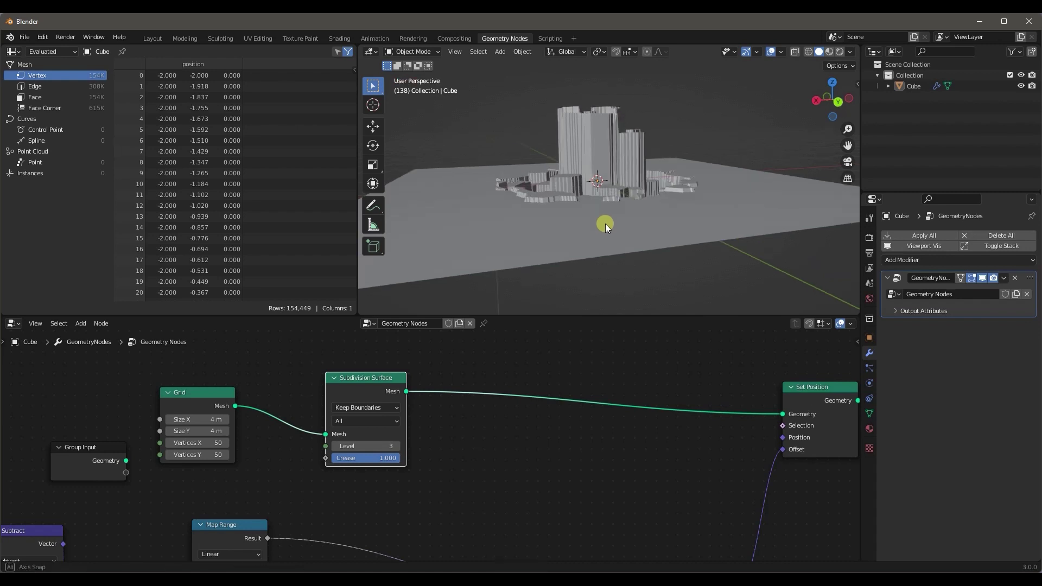
{"action": "scroll", "coordinate": [514, 246], "scroll_direction": "up", "scroll_amount": 5}
{"action": "scroll", "coordinate": [514, 246], "scroll_direction": "down", "scroll_amount": 8}
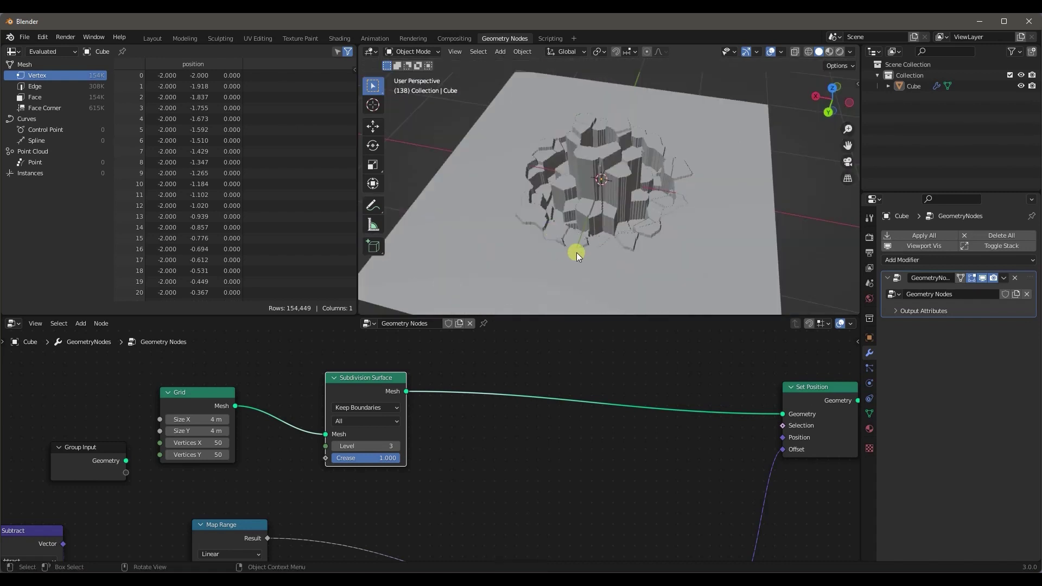
Step: Move the Map Range node farther from the Distance node to open a gap between them
{"action": "scroll", "coordinate": [509, 448], "scroll_direction": "down", "scroll_amount": 2}
{"action": "scroll", "coordinate": [510, 448], "scroll_direction": "down", "scroll_amount": 1}
{"action": "middle_click_drag", "start_coordinate": [483, 471], "coordinate": [419, 433]}
{"action": "middle_click_drag", "start_coordinate": [442, 474], "coordinate": [493, 381]}
{"action": "scroll", "coordinate": [320, 470], "scroll_direction": "up", "scroll_amount": 2}
{"action": "middle_click_drag", "start_coordinate": [275, 469], "coordinate": [372, 475]}
{"action": "left_click_drag", "start_coordinate": [371, 366], "coordinate": [539, 374]}
Step: Insert a ColorRamp node between the Distance and Map Range nodes and set its interpolation to B-Spline
{"action": "middle_click_drag", "start_coordinate": [622, 231], "coordinate": [627, 282]}
{"action": "key", "text": "shift+a"}
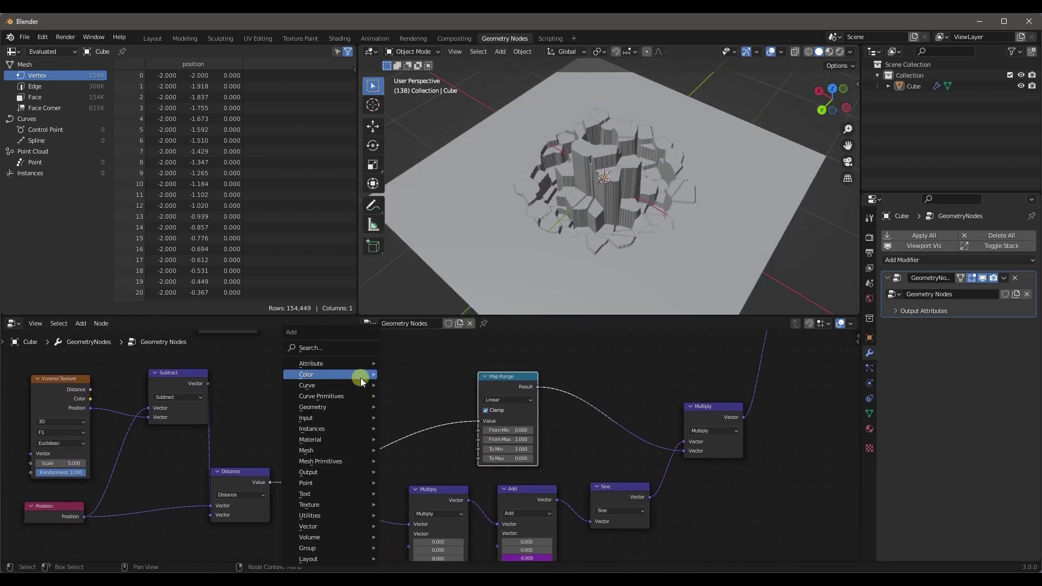
{"action": "left_click", "coordinate": [350, 346]}
{"action": "type", "text": "c0o"}
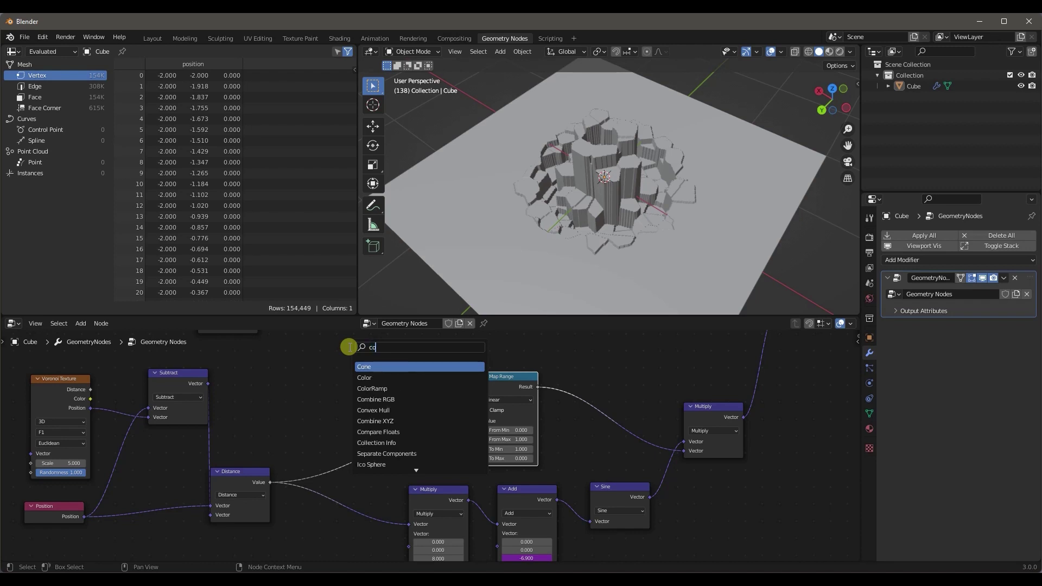
{"action": "key", "text": "Return"}
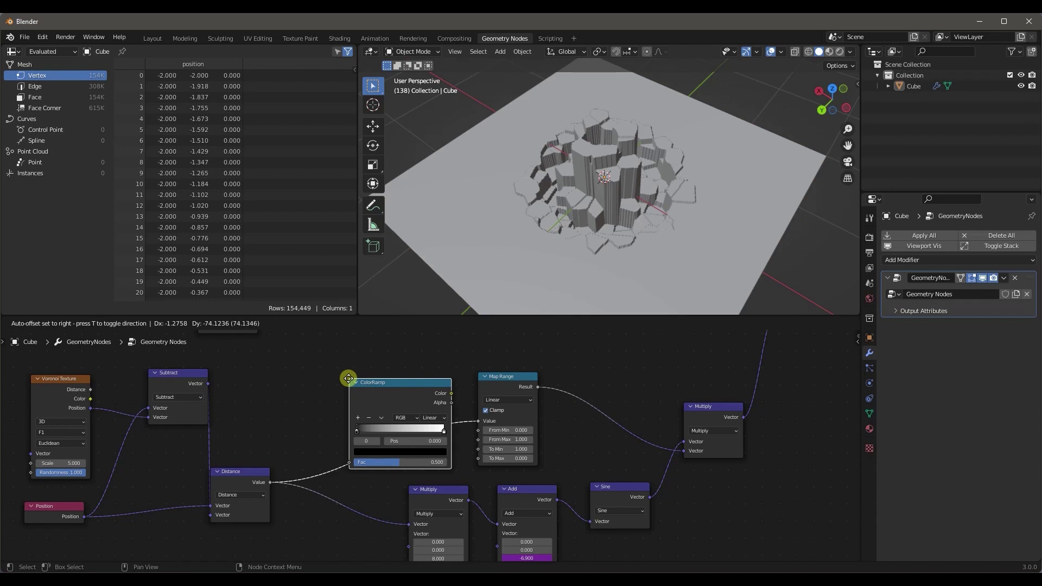
{"action": "left_click", "coordinate": [348, 378]}
{"action": "scroll", "coordinate": [273, 428], "scroll_direction": "up", "scroll_amount": 2}
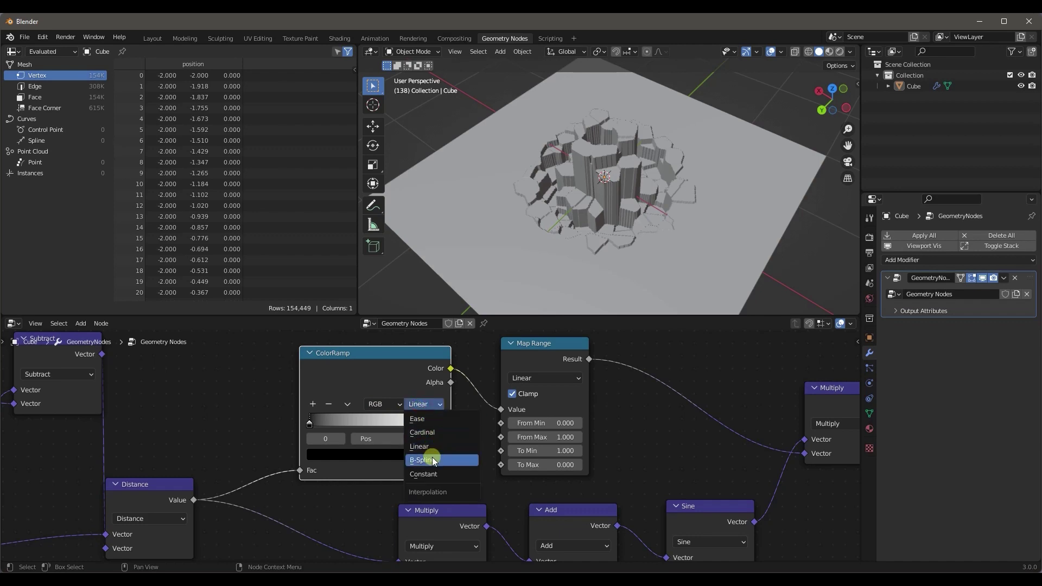
{"action": "left_click", "coordinate": [431, 460]}
Step: Lower the Subdivision Surface node's Level to 1 and play the animation to watch the ripples
{"action": "middle_click_drag", "start_coordinate": [616, 239], "coordinate": [565, 290]}
{"action": "middle_click_drag", "start_coordinate": [226, 372], "coordinate": [178, 500]}
{"action": "scroll", "coordinate": [265, 484], "scroll_direction": "down", "scroll_amount": 4}
{"action": "scroll", "coordinate": [398, 475], "scroll_direction": "up", "scroll_amount": 1}
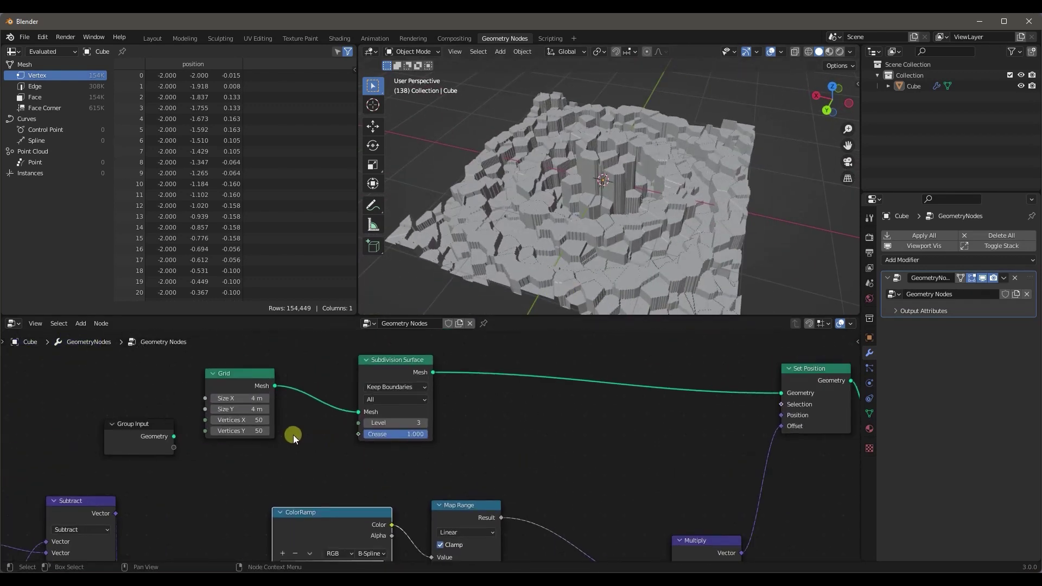
{"action": "left_click", "coordinate": [367, 423]}
{"action": "left_click", "coordinate": [367, 422]}
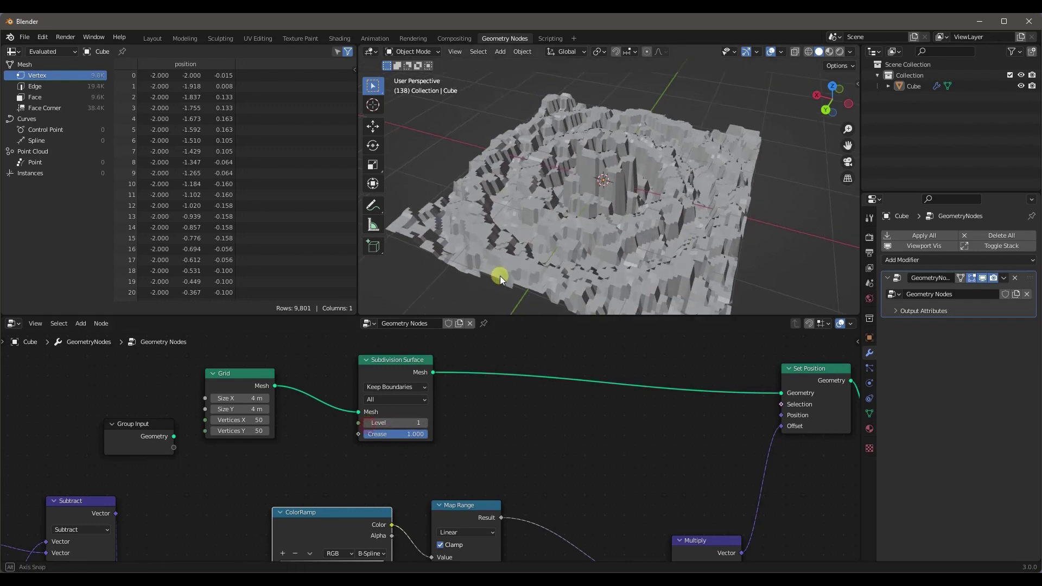
{"action": "middle_click_drag", "start_coordinate": [500, 276], "coordinate": [508, 249]}
{"action": "key", "text": "space"}
{"action": "middle_click_drag", "start_coordinate": [464, 284], "coordinate": [576, 198]}
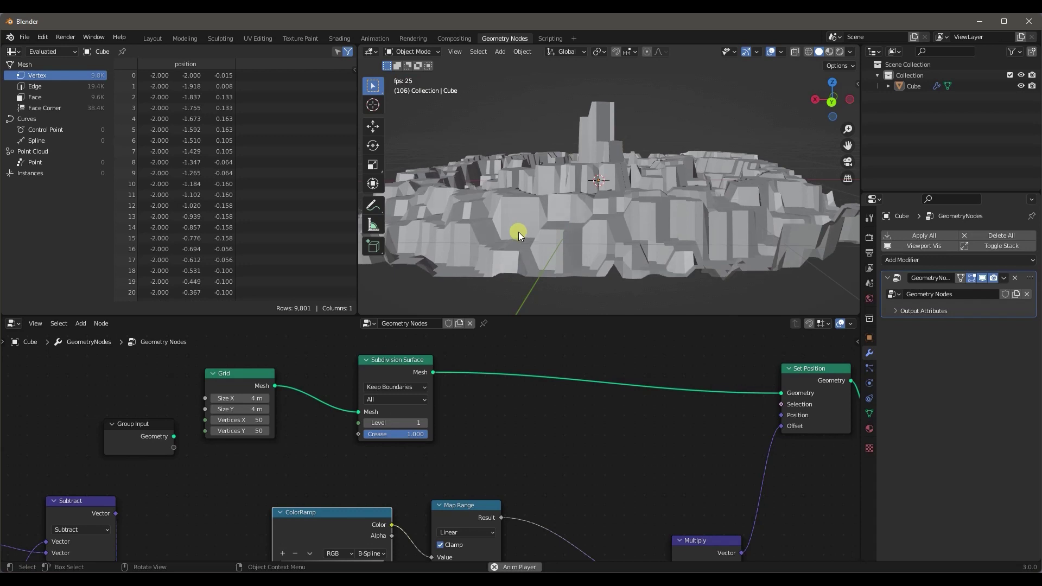
Step: Try the Smoother Step interpolation on the Map Range node while the animation plays
{"action": "scroll", "coordinate": [489, 412], "scroll_direction": "down", "scroll_amount": 1}
{"action": "middle_click_drag", "start_coordinate": [489, 411], "coordinate": [494, 355]}
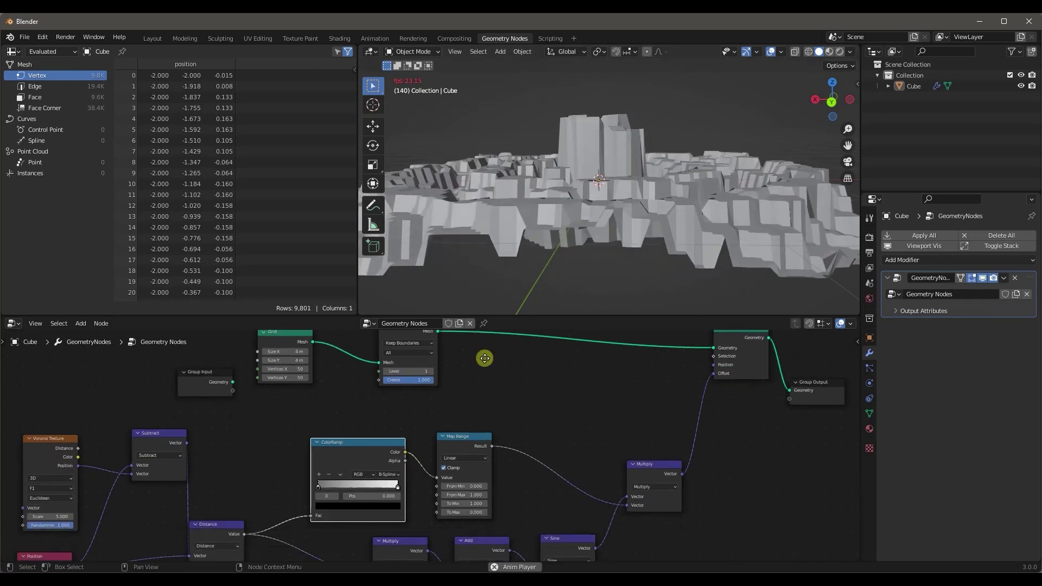
{"action": "left_click", "coordinate": [464, 456]}
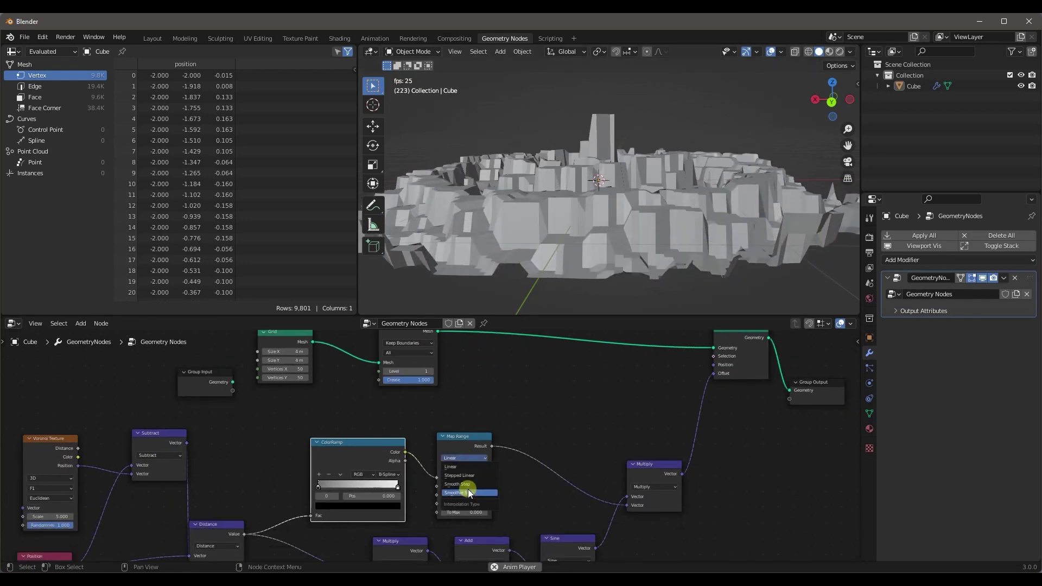
{"action": "left_click", "coordinate": [464, 455]}
{"action": "left_click", "coordinate": [464, 455]}
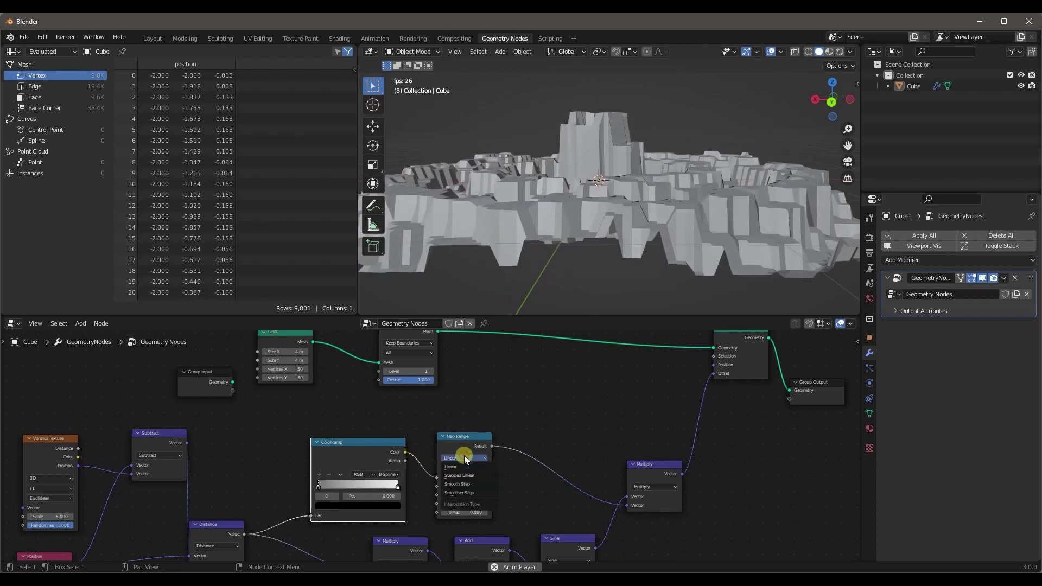
{"action": "left_click", "coordinate": [474, 493]}
{"action": "mouse_move", "coordinate": [543, 259]}
{"action": "middle_mouse_down"}
{"action": "mouse_move", "coordinate": [513, 274]}
{"action": "mouse_move", "coordinate": [530, 262]}
{"action": "middle_mouse_up"}
{"action": "scroll", "coordinate": [531, 262], "scroll_direction": "up", "scroll_amount": 2}
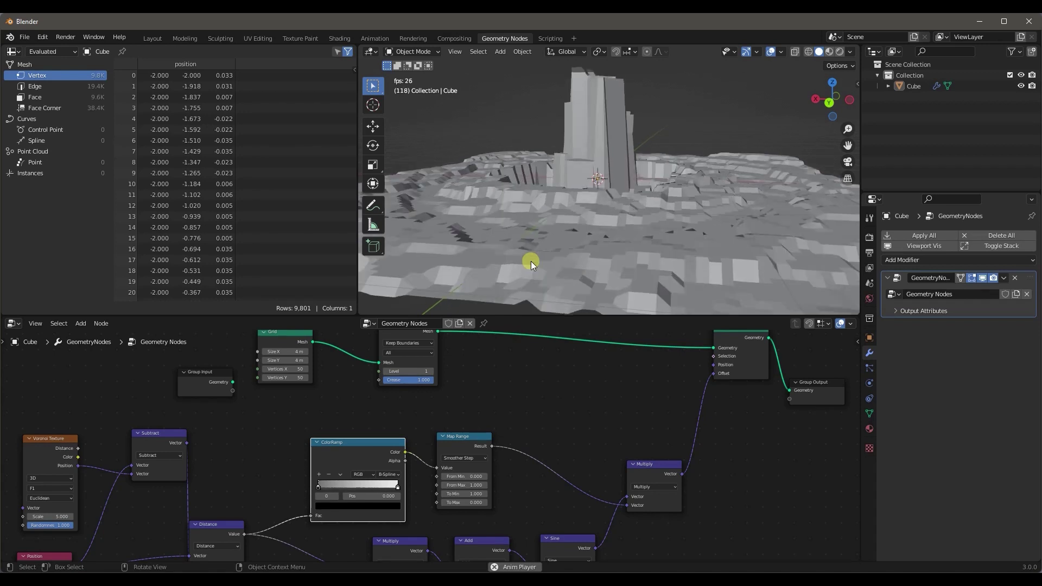
Step: Try Stepped Linear and Smoother Step on the Map Range node, and restore its interpolation to Linear
{"action": "left_click", "coordinate": [471, 458]}
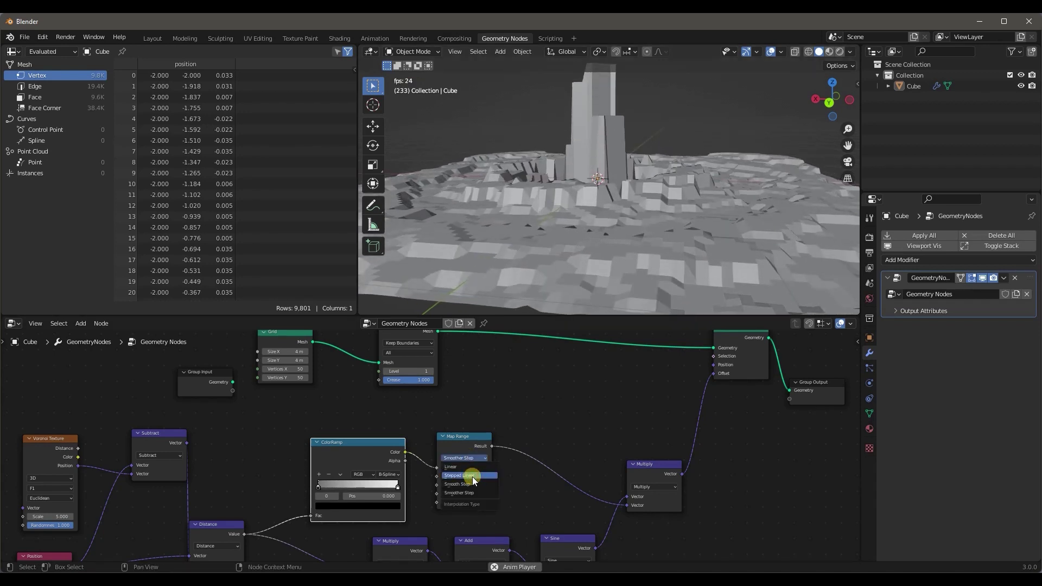
{"action": "left_click", "coordinate": [471, 477]}
{"action": "left_click", "coordinate": [470, 459]}
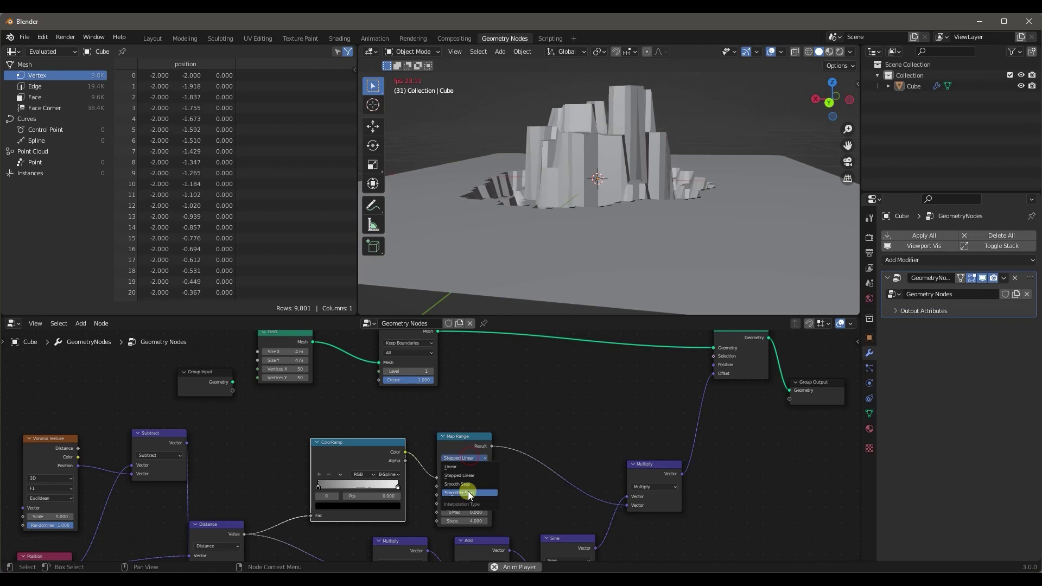
{"action": "left_click", "coordinate": [468, 492]}
{"action": "left_click", "coordinate": [467, 459]}
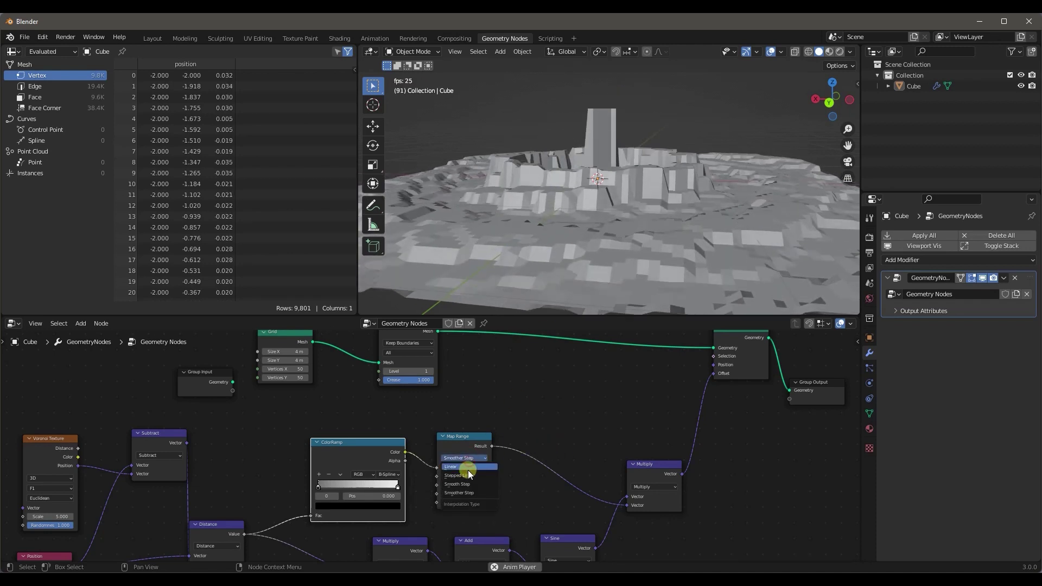
{"action": "left_click", "coordinate": [468, 470]}
{"action": "middle_click_drag", "start_coordinate": [565, 287], "coordinate": [558, 289]}
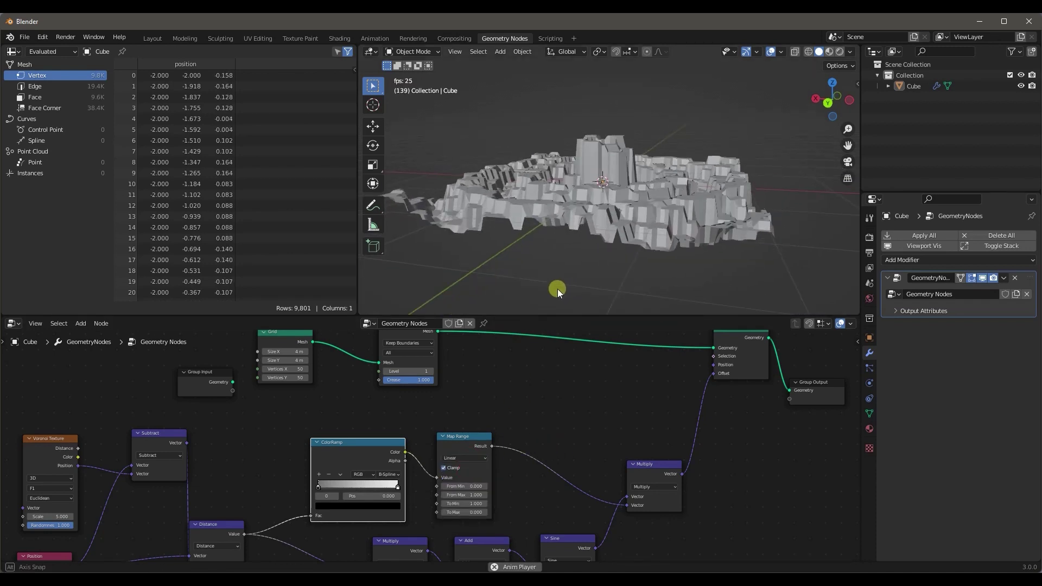
Step: Move the ColorRamp's black stop to about 0.832, and shift it slightly back towards the ramp's start
{"action": "scroll", "coordinate": [336, 483], "scroll_direction": "up", "scroll_amount": 1}
{"action": "left_click_drag", "start_coordinate": [300, 493], "coordinate": [384, 491]}
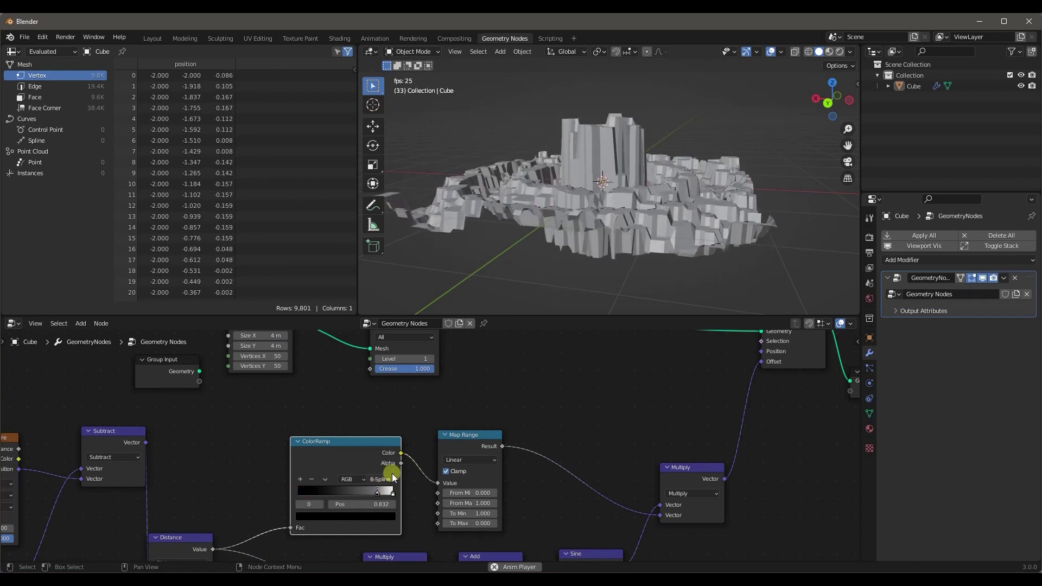
{"action": "middle_click_drag", "start_coordinate": [539, 260], "coordinate": [644, 147]}
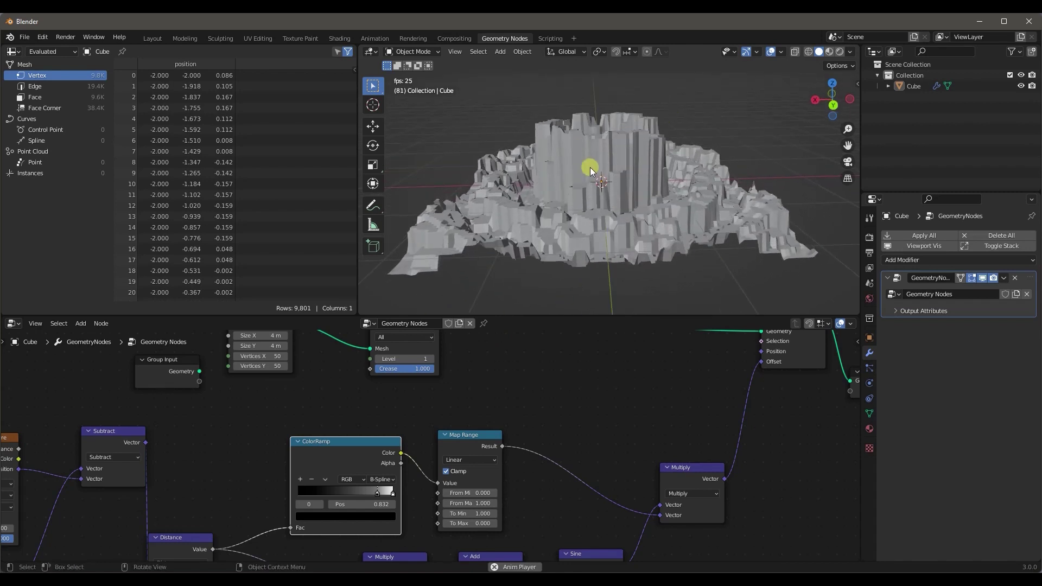
{"action": "scroll", "coordinate": [612, 177], "scroll_direction": "down", "scroll_amount": 3}
{"action": "middle_click_drag", "start_coordinate": [612, 177], "coordinate": [569, 184]}
{"action": "scroll", "coordinate": [379, 481], "scroll_direction": "up", "scroll_amount": 1}
{"action": "mouse_move", "coordinate": [377, 493]}
{"action": "left_mouse_down"}
{"action": "mouse_move", "coordinate": [275, 493]}
{"action": "mouse_move", "coordinate": [367, 491]}
{"action": "left_mouse_up"}
{"action": "mouse_move", "coordinate": [565, 277]}
{"action": "middle_mouse_down"}
{"action": "mouse_move", "coordinate": [633, 276]}
{"action": "mouse_move", "coordinate": [566, 278]}
{"action": "mouse_move", "coordinate": [584, 278]}
{"action": "middle_mouse_up"}
Step: Raise the Subdivision Surface node's Level to 3 and stop the animation playback
{"action": "middle_click_drag", "start_coordinate": [458, 352], "coordinate": [431, 438]}
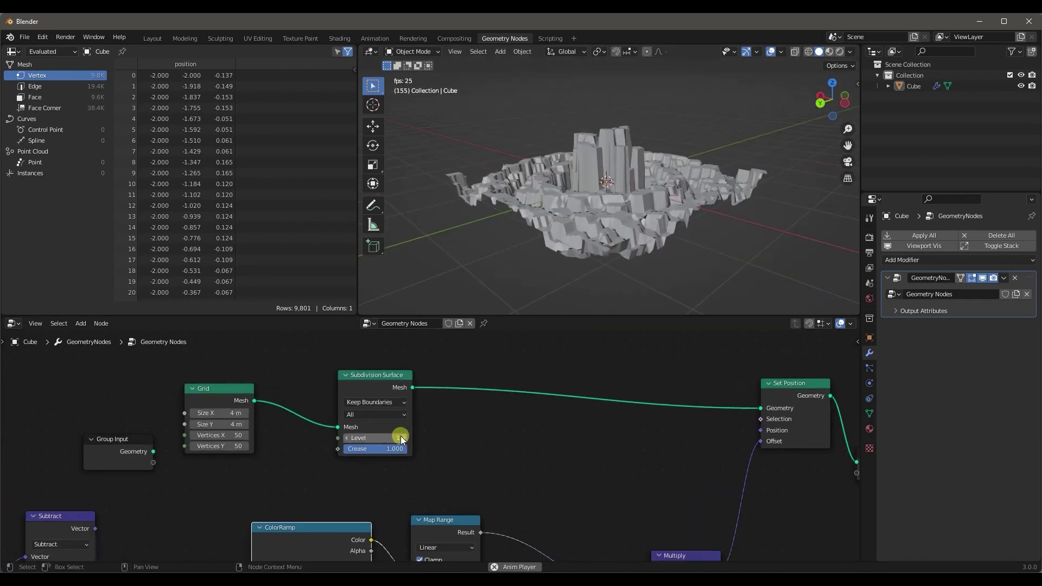
{"action": "left_click", "coordinate": [400, 437]}
{"action": "left_click", "coordinate": [400, 436]}
{"action": "key", "text": "space"}
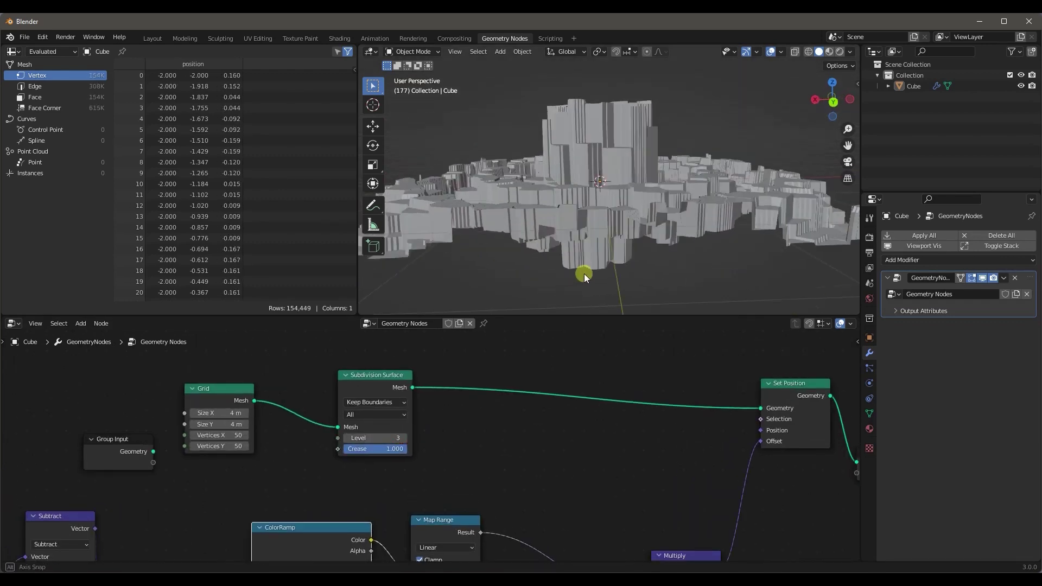
{"action": "middle_click_drag", "start_coordinate": [584, 273], "coordinate": [542, 288]}
{"action": "scroll", "coordinate": [564, 295], "scroll_direction": "down", "scroll_amount": 2}
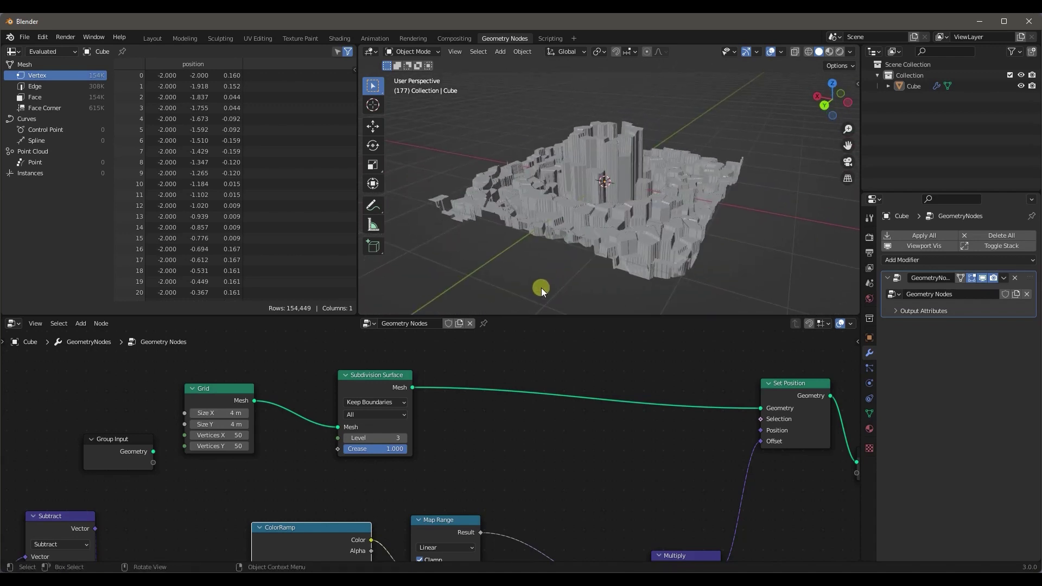
{"action": "middle_click_drag", "start_coordinate": [667, 220], "coordinate": [682, 228]}
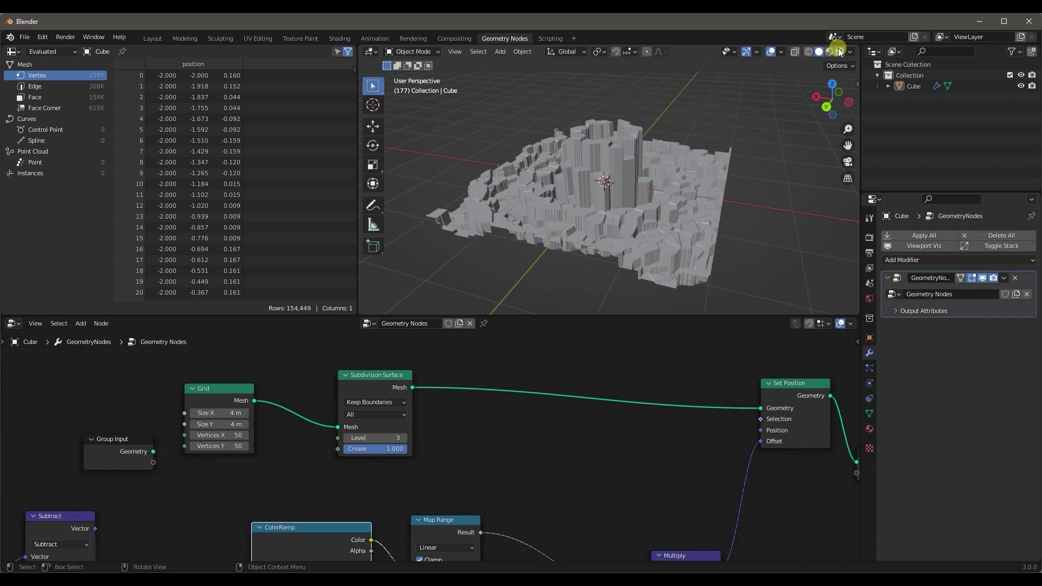
Step: Show the scene's render settings and switch the 3D viewport to Material Preview shading
{"action": "left_click", "coordinate": [869, 238]}
{"action": "left_click", "coordinate": [1015, 236]}
{"action": "left_click_drag", "start_coordinate": [827, 98], "coordinate": [679, 214]}
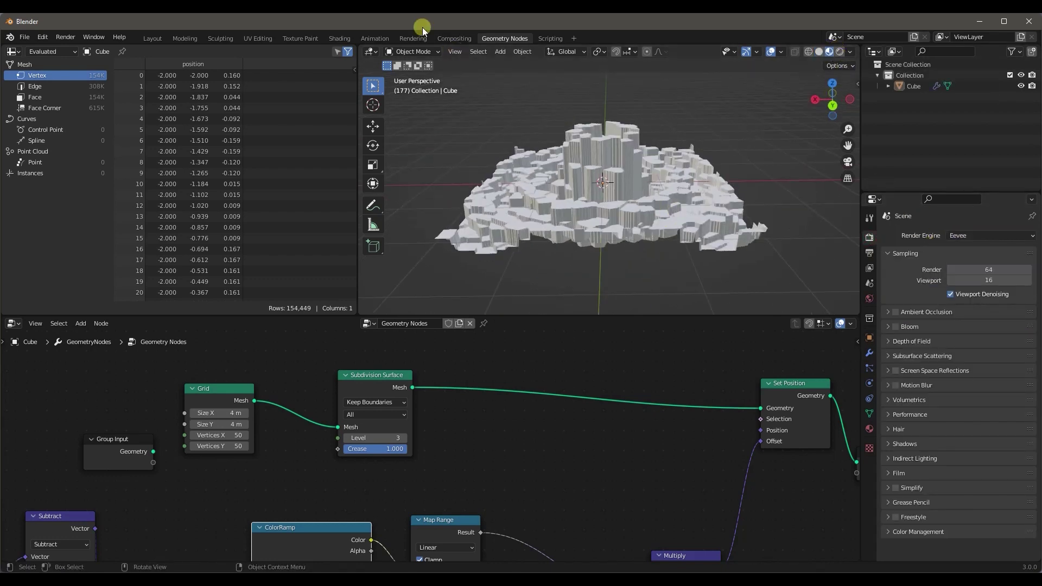
{"action": "middle_click_drag", "start_coordinate": [579, 247], "coordinate": [608, 250]}
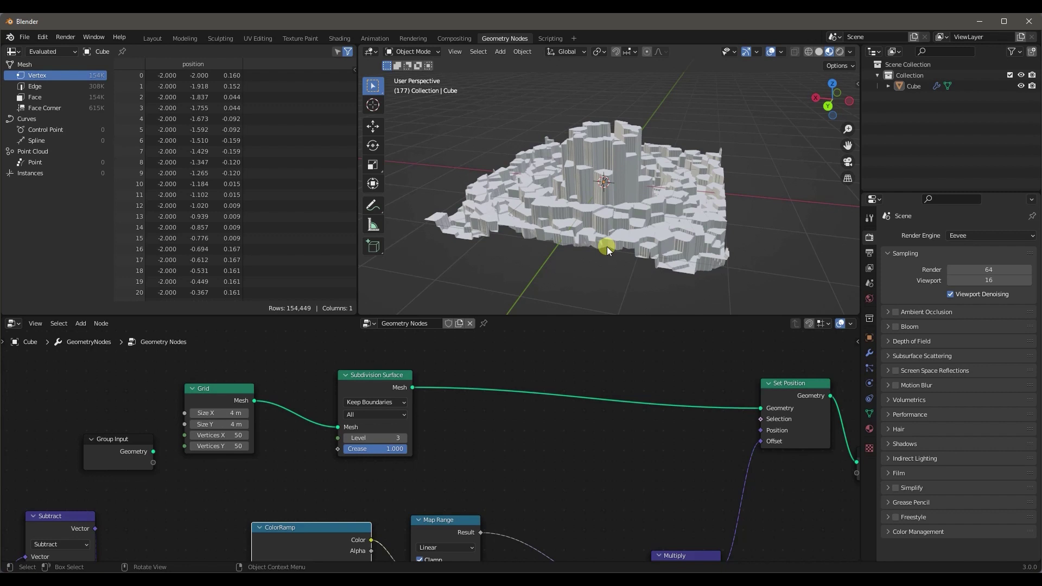
Step: View the displaced mesh and its material in the Shading workspace, and return to the Geometry Nodes workspace
{"action": "left_click", "coordinate": [340, 38]}
{"action": "middle_click_drag", "start_coordinate": [464, 246], "coordinate": [509, 240]}
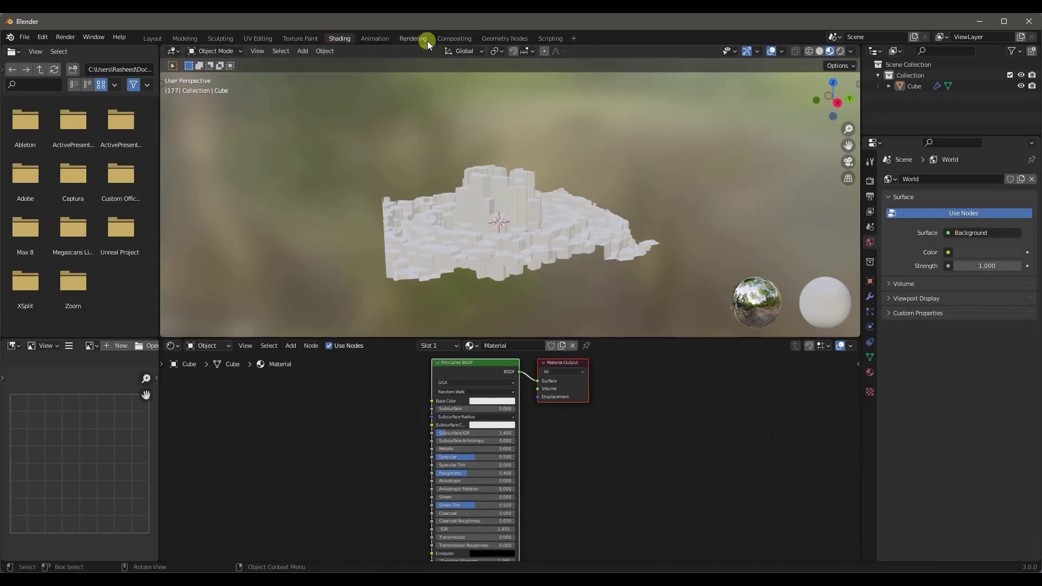
{"action": "left_click", "coordinate": [490, 41]}
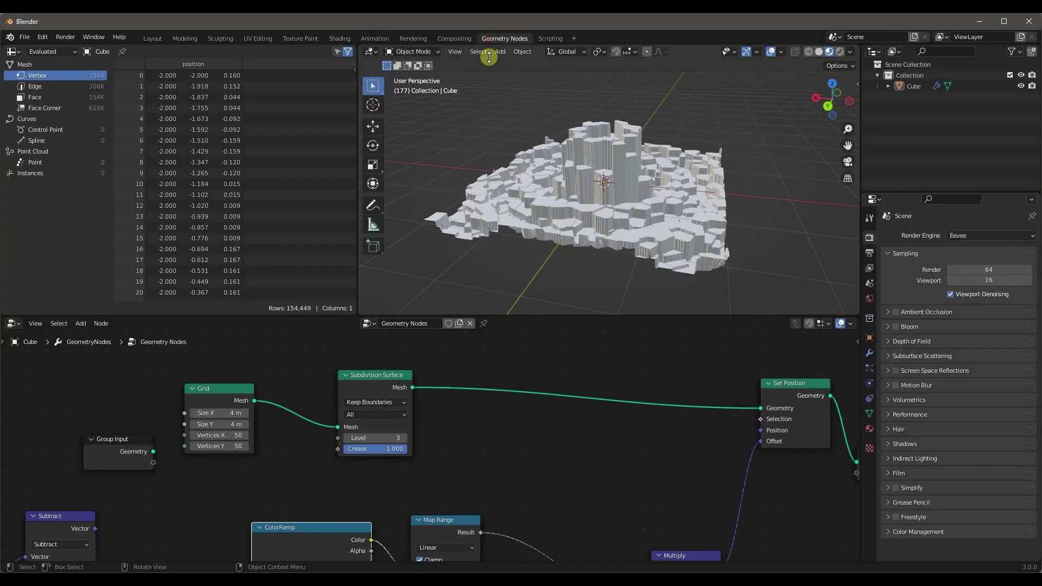
Step: Move the Group Output node farther from Set Position and insert a Set Material node between them
{"action": "scroll", "coordinate": [558, 442], "scroll_direction": "down", "scroll_amount": 5}
{"action": "left_click_drag", "start_coordinate": [571, 455], "coordinate": [658, 412]}
{"action": "scroll", "coordinate": [616, 464], "scroll_direction": "up", "scroll_amount": 3}
{"action": "key", "text": "shift+a"}
{"action": "left_click", "coordinate": [515, 350]}
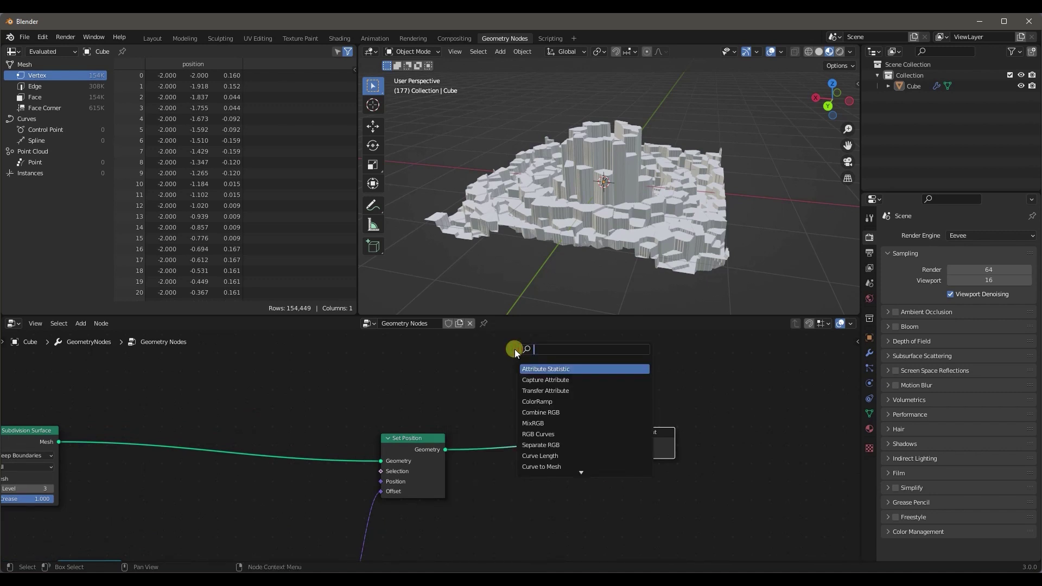
{"action": "type", "text": "set ma"}
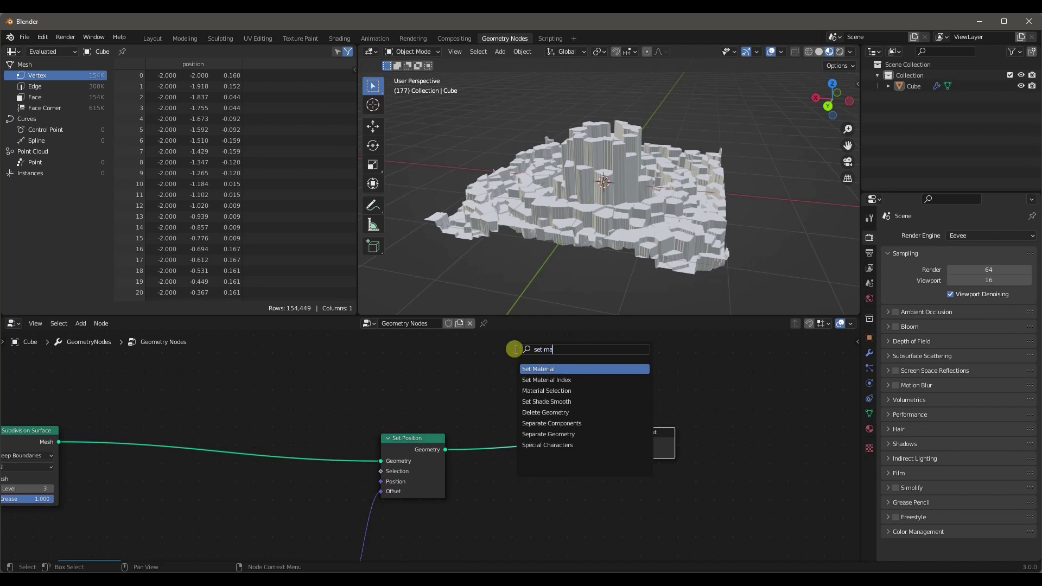
{"action": "key", "text": "Return"}
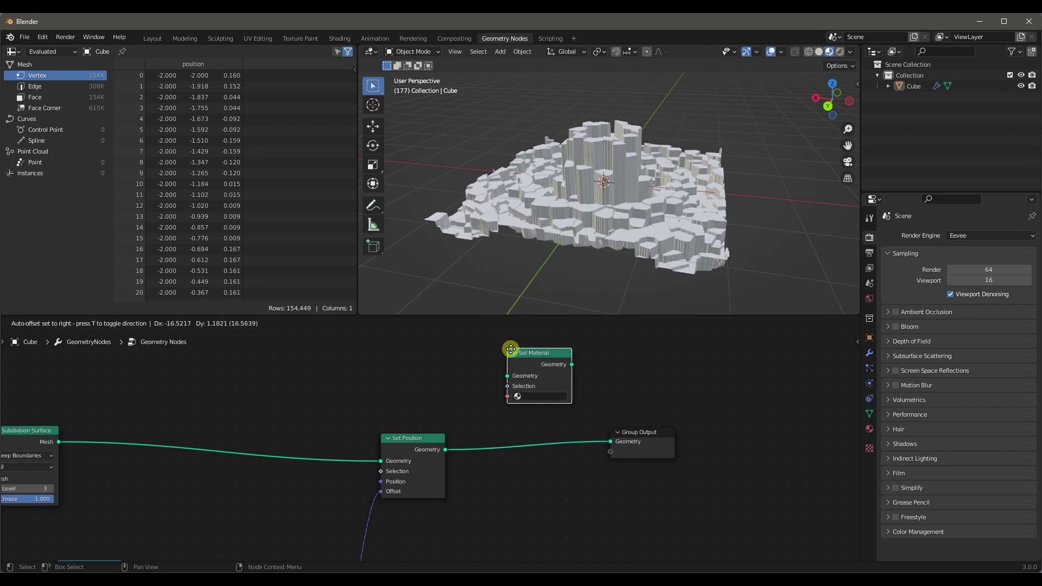
{"action": "left_click", "coordinate": [507, 419]}
Step: Assign the existing material named Material to the Set Material node
{"action": "scroll", "coordinate": [598, 528], "scroll_direction": "up", "scroll_amount": 2}
{"action": "left_click", "coordinate": [618, 475]}
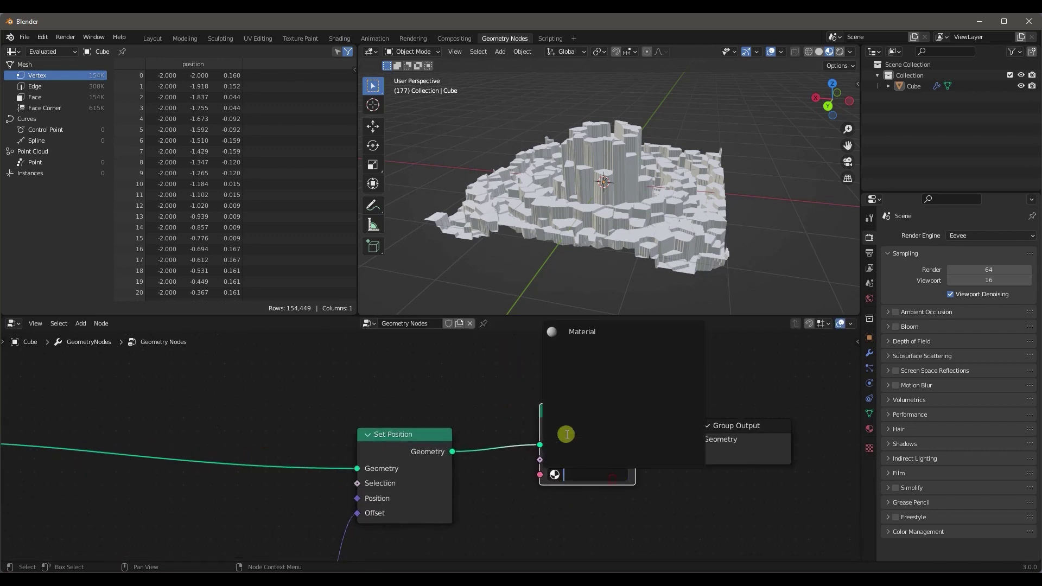
{"action": "left_click", "coordinate": [587, 332]}
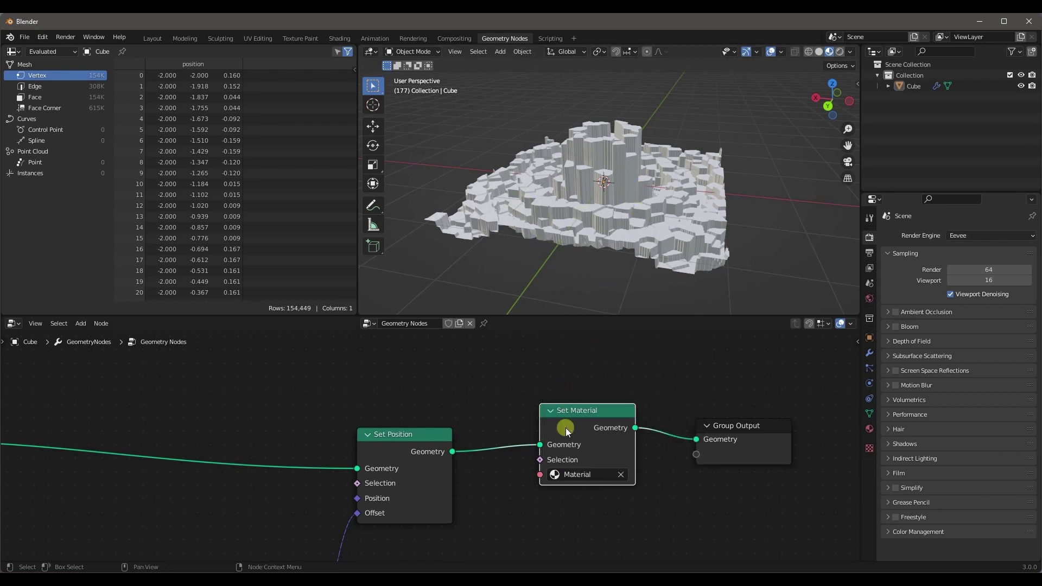
Step: Switch to the Shading workspace and move the Principled BSDF node down and away from Material Output
{"action": "left_click", "coordinate": [339, 38]}
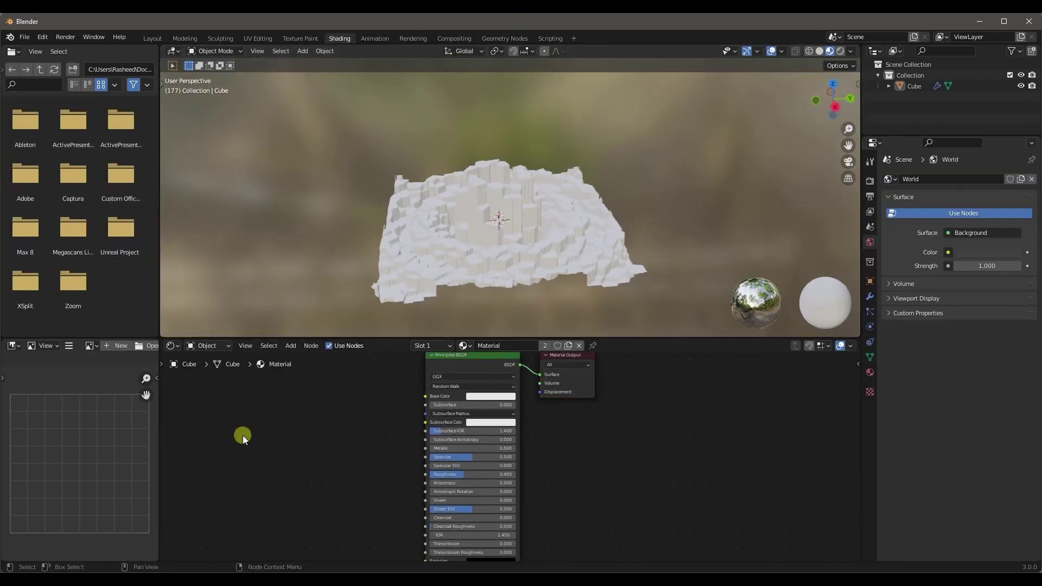
{"action": "middle_click_drag", "start_coordinate": [247, 446], "coordinate": [312, 451]}
{"action": "scroll", "coordinate": [351, 469], "scroll_direction": "up", "scroll_amount": 2}
{"action": "scroll", "coordinate": [355, 467], "scroll_direction": "down", "scroll_amount": 4}
{"action": "middle_click_drag", "start_coordinate": [384, 440], "coordinate": [466, 467]}
{"action": "key", "text": "shift+a"}
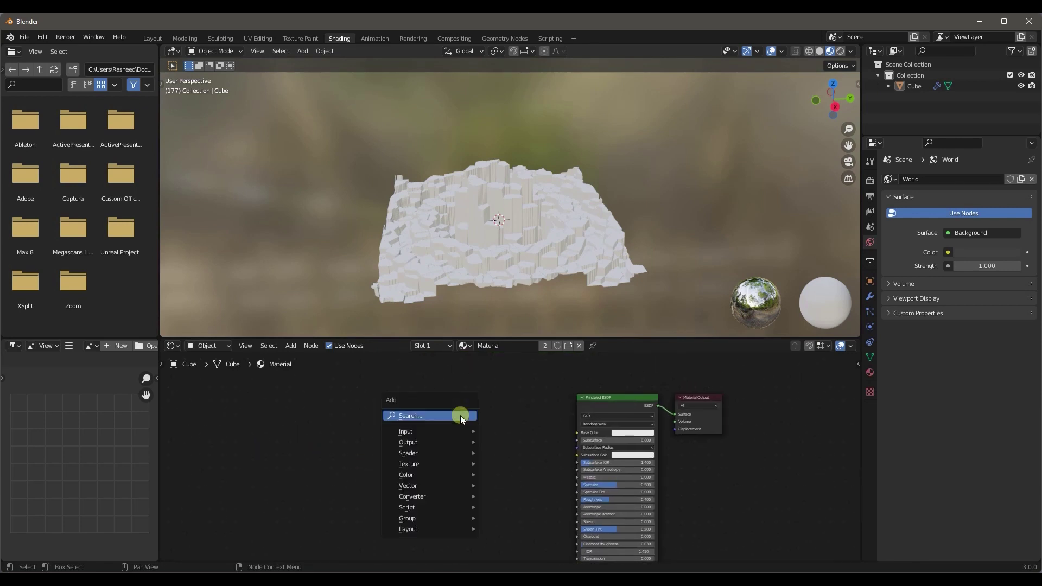
{"action": "left_click_drag", "start_coordinate": [610, 416], "coordinate": [498, 502]}
Step: Insert a Mix Shader node on the link between Principled BSDF and Material Output
{"action": "key", "text": "shift+a"}
{"action": "left_click", "coordinate": [606, 373]}
{"action": "type", "text": "mix"}
{"action": "key", "text": "Return"}
{"action": "key", "text": "Escape"}
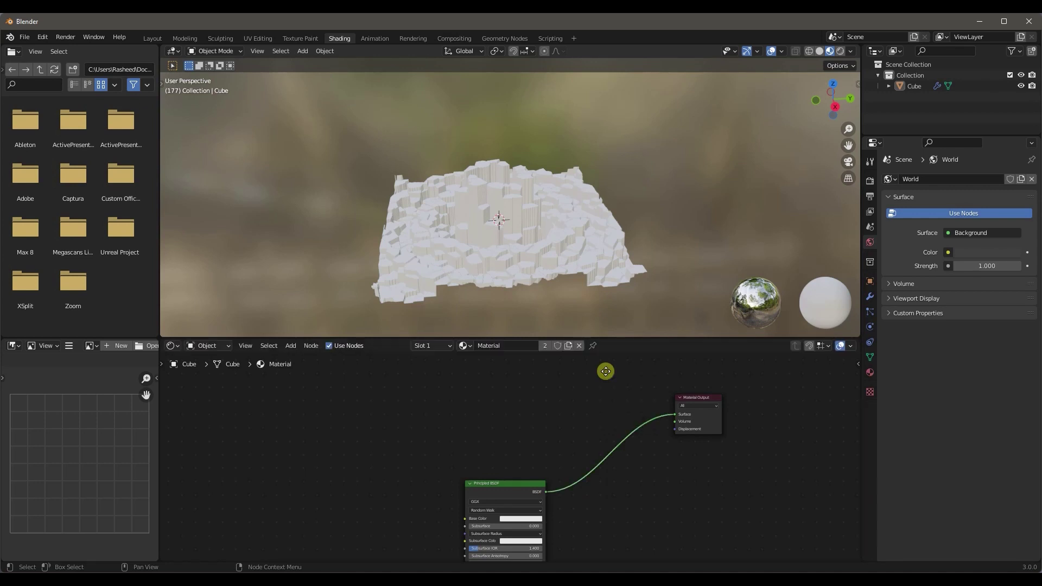
{"action": "left_click", "coordinate": [606, 373]}
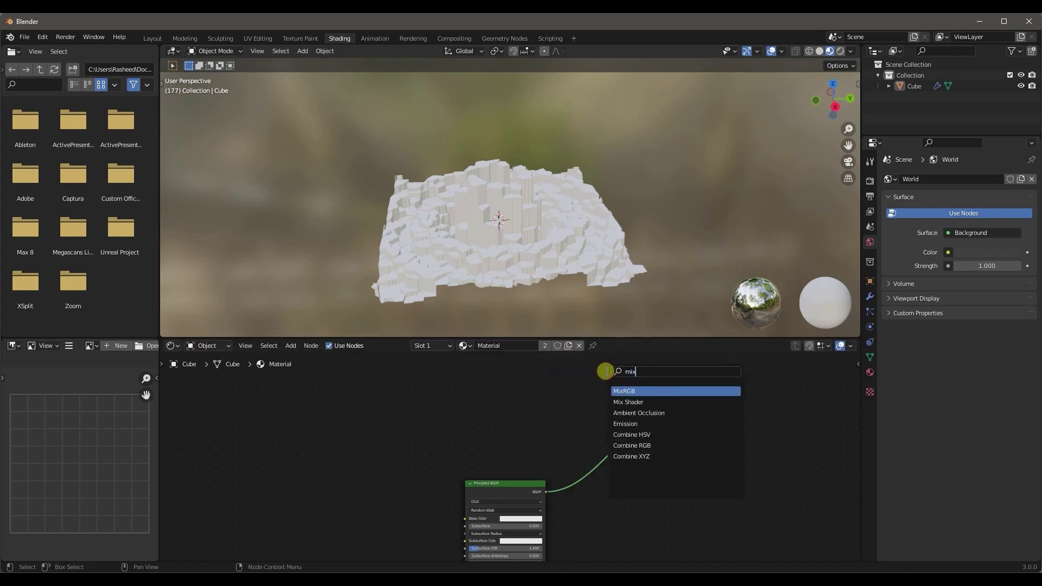
{"action": "key", "text": "Down"}
{"action": "key", "text": "Return"}
{"action": "left_click", "coordinate": [621, 408]}
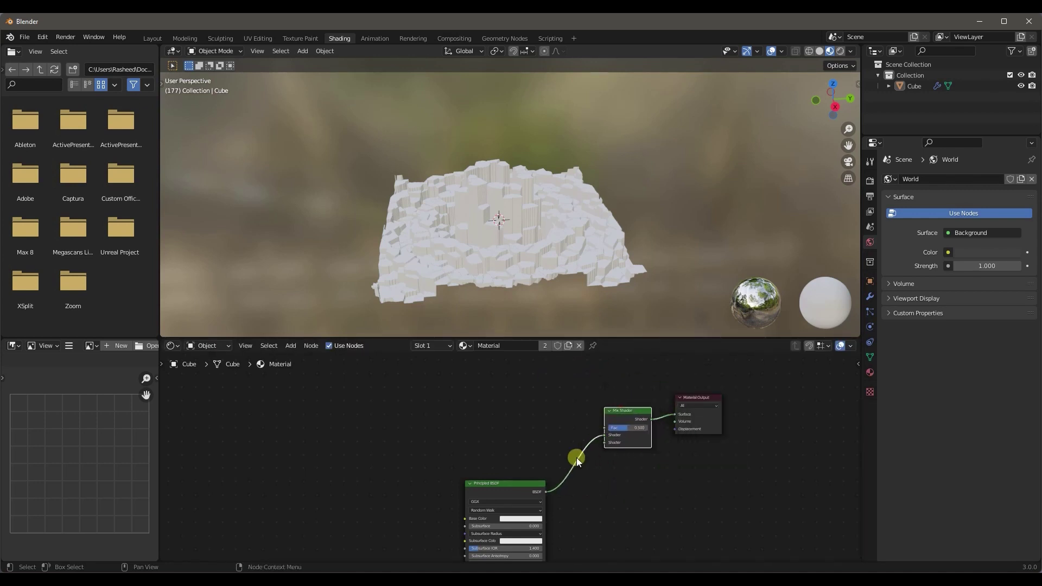
Step: Move the Principled BSDF node farther from the Mix Shader and reconnect its BSDF output to the second Shader input
{"action": "scroll", "coordinate": [497, 502], "scroll_direction": "up", "scroll_amount": 1}
{"action": "left_click_drag", "start_coordinate": [492, 497], "coordinate": [458, 497]}
{"action": "left_click_drag", "start_coordinate": [594, 446], "coordinate": [615, 442]}
{"action": "middle_click_drag", "start_coordinate": [462, 421], "coordinate": [480, 433]}
Step: Add an Emission shader above the Principled BSDF and connect its output to the Mix Shader's first Shader input
{"action": "key", "text": "shift+a"}
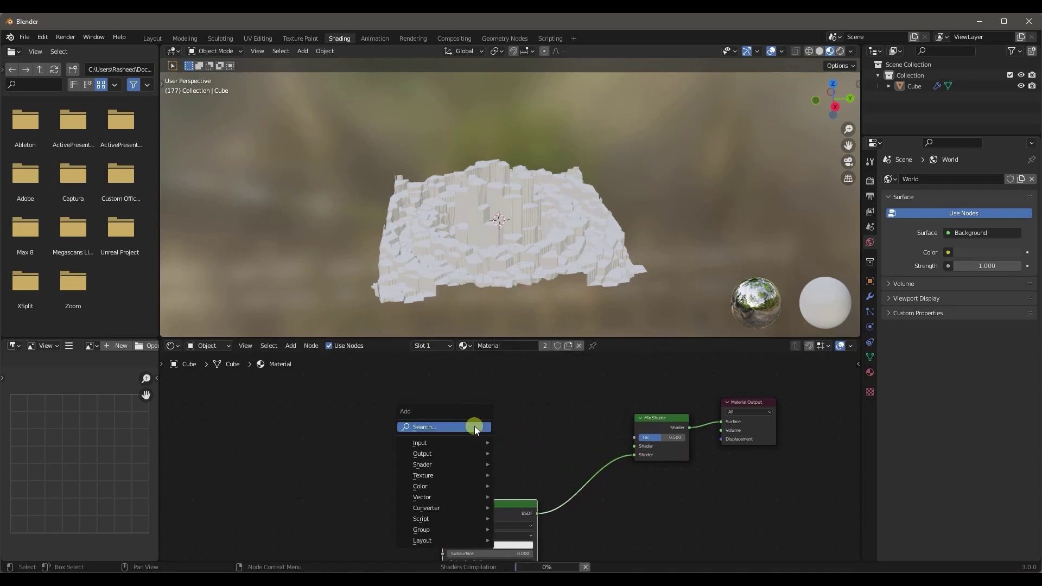
{"action": "left_click", "coordinate": [475, 428]}
{"action": "type", "text": "emis"}
{"action": "key", "text": "Return"}
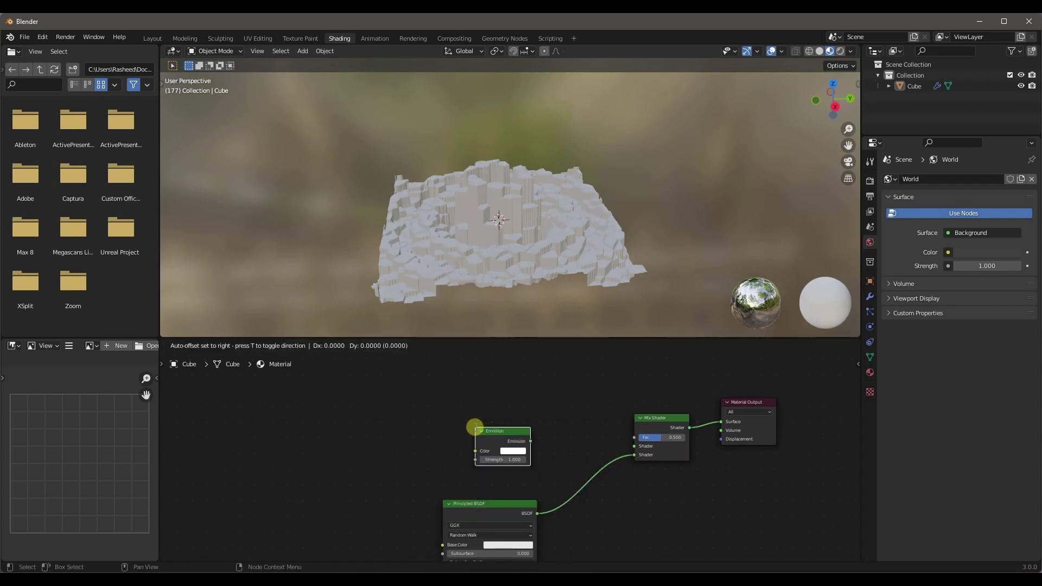
{"action": "left_click", "coordinate": [457, 442]}
{"action": "left_click_drag", "start_coordinate": [511, 456], "coordinate": [634, 447]}
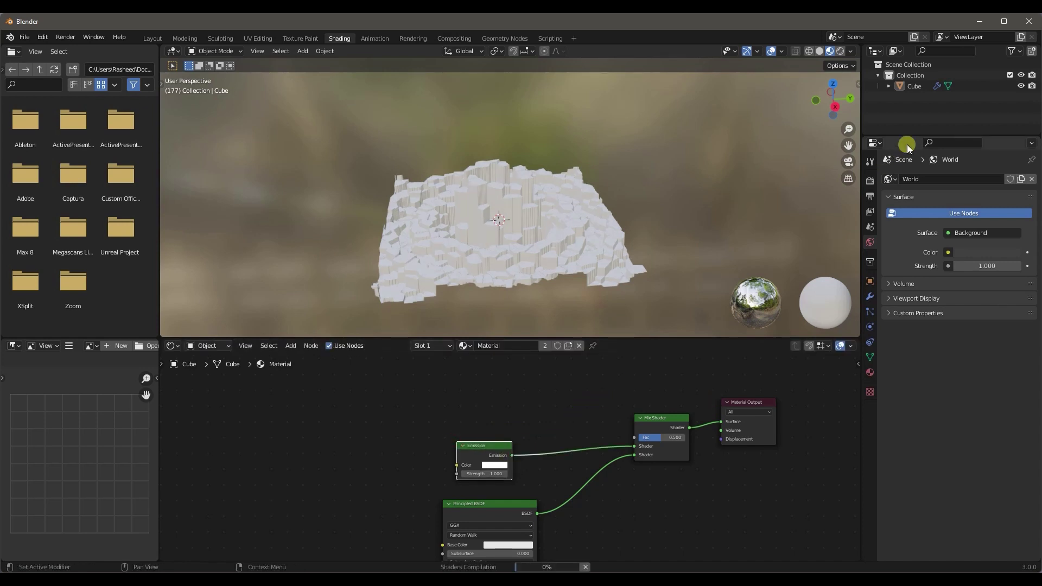
Step: Set the colour management look to High Contrast in the scene's render settings
{"action": "left_click", "coordinate": [869, 183]}
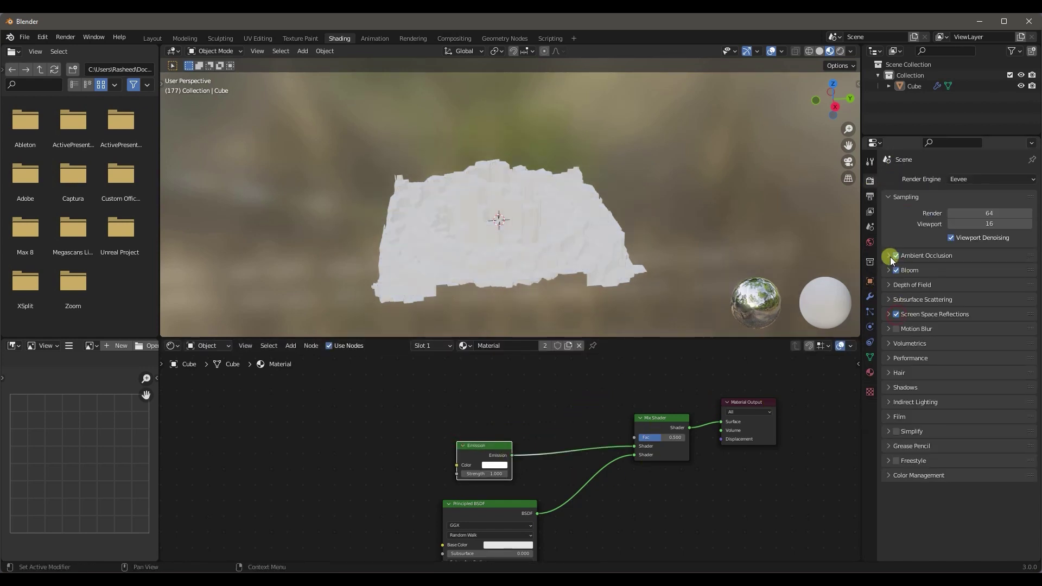
{"action": "left_click", "coordinate": [888, 473]}
{"action": "scroll", "coordinate": [949, 506], "scroll_direction": "down", "scroll_amount": 1}
{"action": "left_click", "coordinate": [975, 500]}
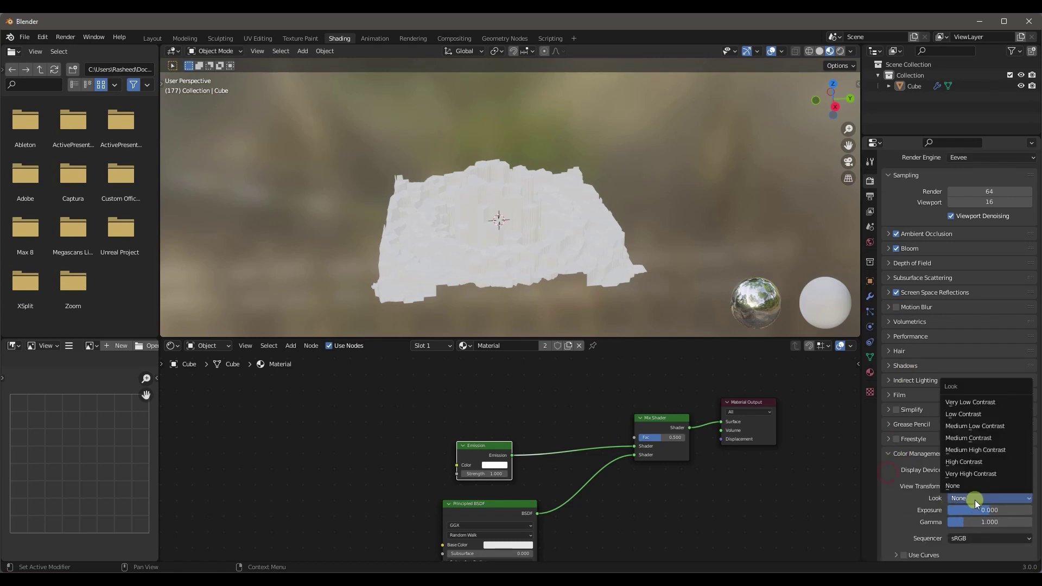
{"action": "left_click", "coordinate": [980, 462]}
{"action": "middle_click_drag", "start_coordinate": [549, 263], "coordinate": [481, 293]}
{"action": "scroll", "coordinate": [456, 288], "scroll_direction": "up", "scroll_amount": 4}
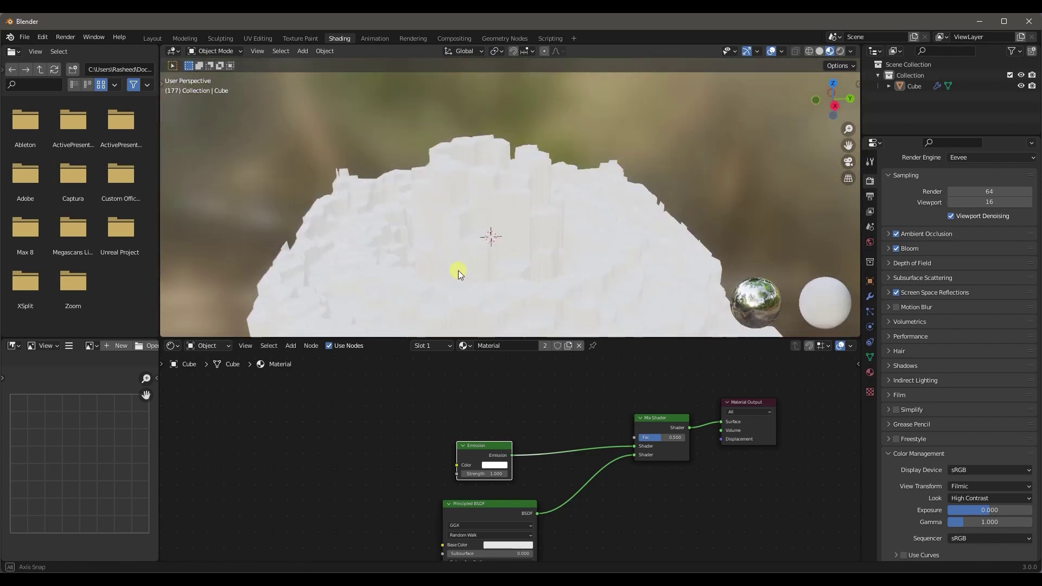
{"action": "scroll", "coordinate": [458, 270], "scroll_direction": "down", "scroll_amount": 1}
Step: Add a Layer Weight node above the Emission node and connect its Facing output to the Mix Shader's Fac input
{"action": "middle_click_drag", "start_coordinate": [521, 425], "coordinate": [514, 452]}
{"action": "left_click", "coordinate": [454, 396]}
{"action": "key", "text": "shift+a"}
{"action": "left_click", "coordinate": [454, 396]}
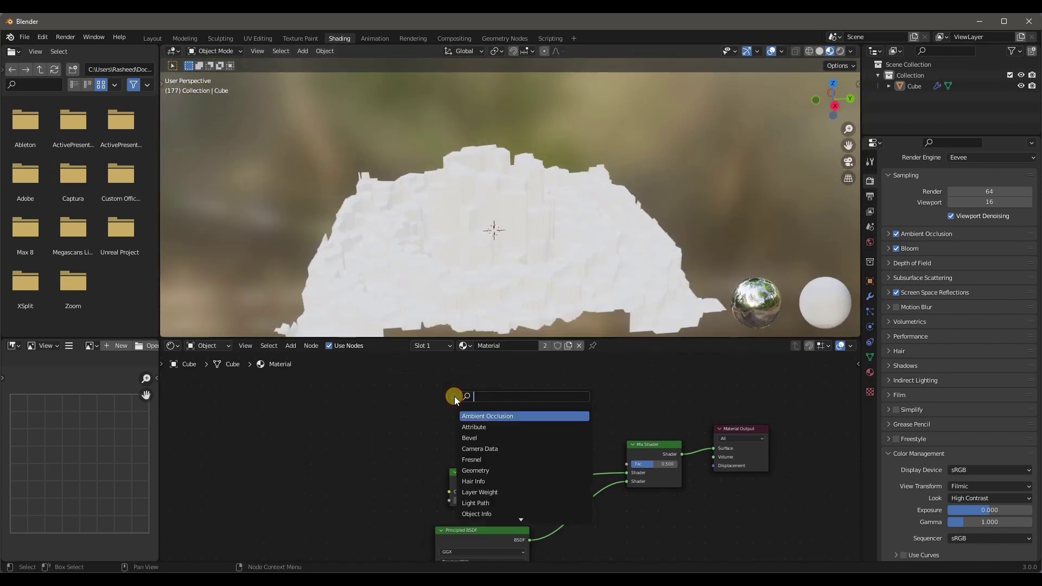
{"action": "type", "text": "layer"}
{"action": "key", "text": "Return"}
{"action": "left_click", "coordinate": [369, 395]}
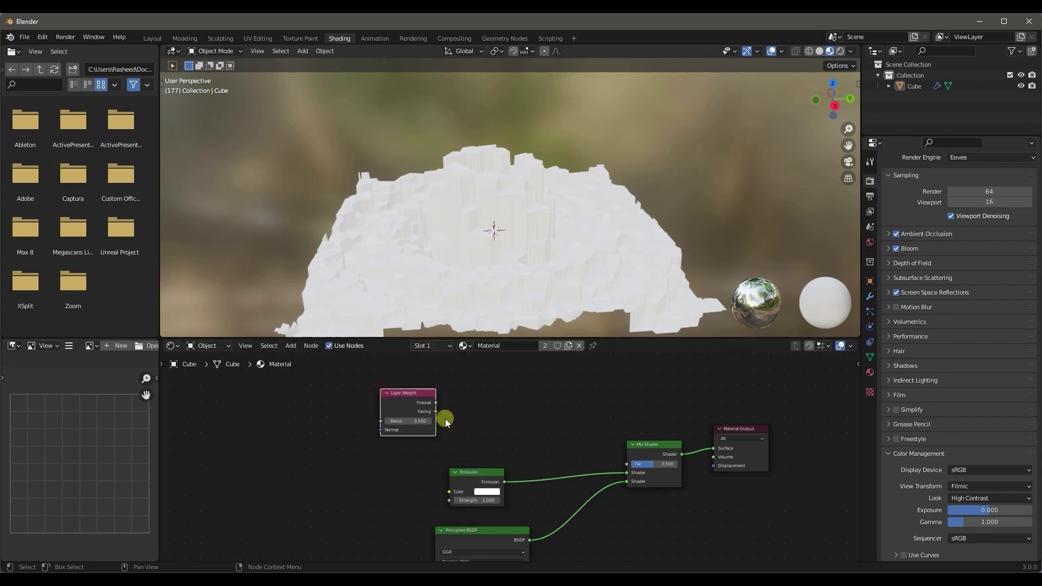
{"action": "left_click_drag", "start_coordinate": [435, 411], "coordinate": [480, 410]}
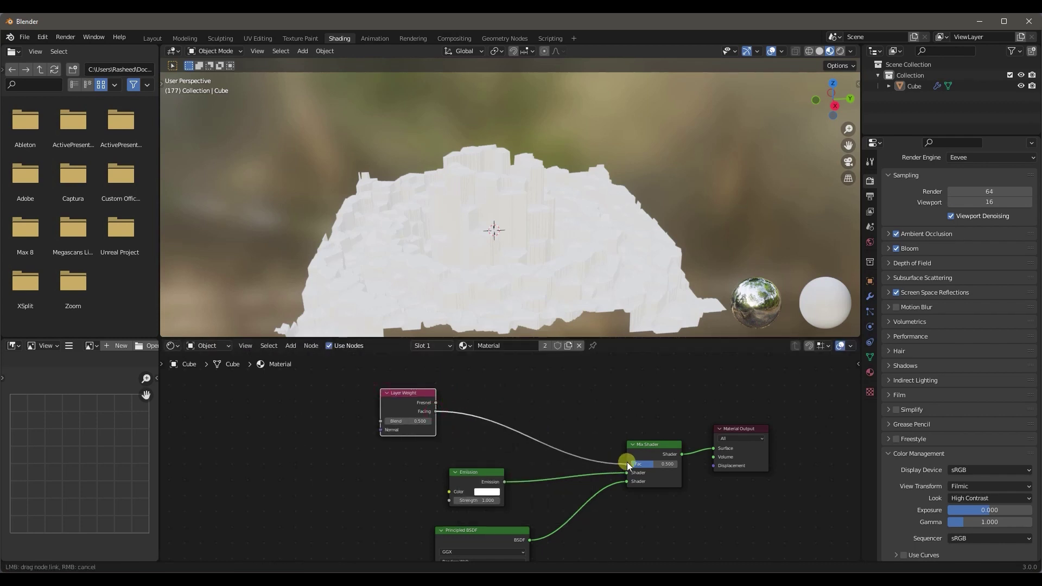
{"action": "left_click_drag", "start_coordinate": [626, 461], "coordinate": [627, 462]}
Step: Insert a ColorRamp node on the link between Layer Weight and Mix Shader
{"action": "scroll", "coordinate": [510, 403], "scroll_direction": "up", "scroll_amount": 1}
{"action": "middle_click_drag", "start_coordinate": [528, 399], "coordinate": [498, 386]}
{"action": "key", "text": "shift+a"}
{"action": "left_click", "coordinate": [492, 386]}
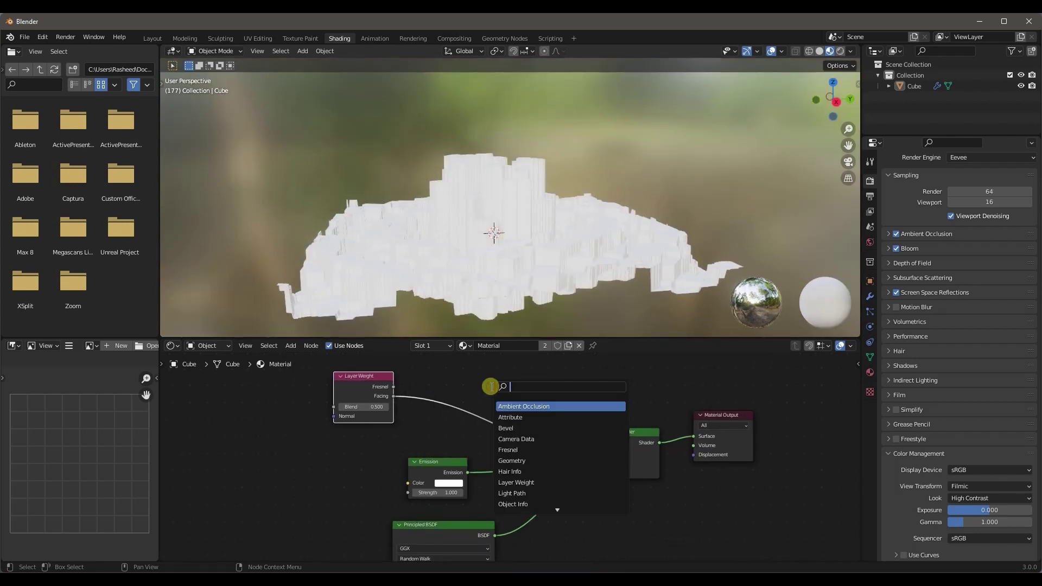
{"action": "key", "text": "Return"}
{"action": "left_click", "coordinate": [456, 371]}
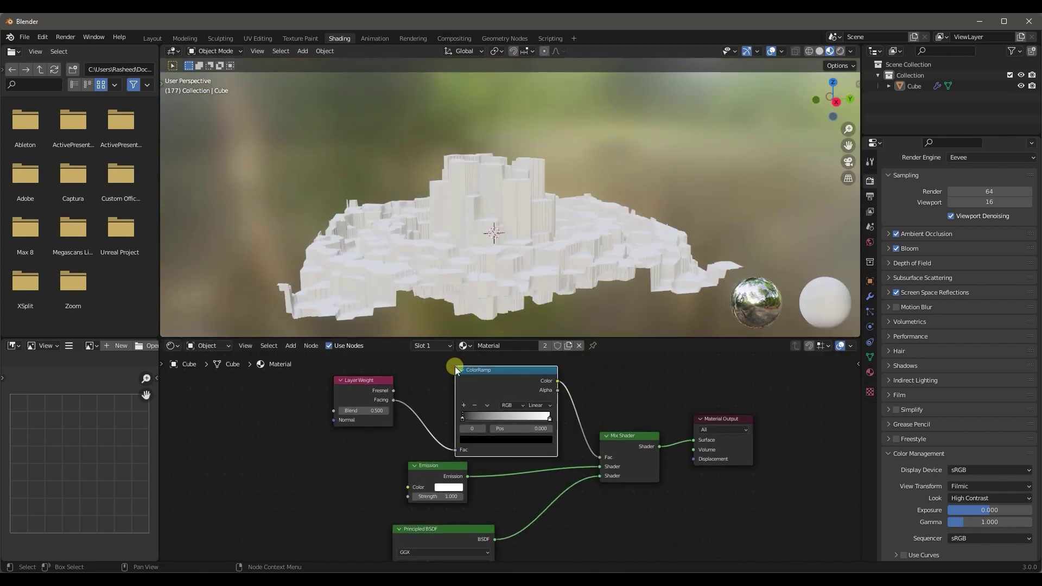
Step: Darken the Principled BSDF's base color to near-black
{"action": "scroll", "coordinate": [540, 447], "scroll_direction": "down", "scroll_amount": 2}
{"action": "middle_click_drag", "start_coordinate": [539, 291], "coordinate": [516, 289]}
{"action": "left_click", "coordinate": [447, 422]}
{"action": "left_click_drag", "start_coordinate": [503, 408], "coordinate": [502, 444]}
{"action": "left_click_drag", "start_coordinate": [508, 402], "coordinate": [509, 382]}
{"action": "scroll", "coordinate": [490, 269], "scroll_direction": "up", "scroll_amount": 3}
{"action": "mouse_move", "coordinate": [490, 269]}
{"action": "middle_mouse_down"}
{"action": "mouse_move", "coordinate": [526, 276]}
{"action": "mouse_move", "coordinate": [503, 270]}
{"action": "middle_mouse_up"}
{"action": "scroll", "coordinate": [526, 278], "scroll_direction": "down", "scroll_amount": 5}
{"action": "middle_click_drag", "start_coordinate": [596, 447], "coordinate": [600, 499]}
Step: Try flipping the ColorRamp between Layer Weight and Mix Shader
{"action": "left_click_drag", "start_coordinate": [469, 410], "coordinate": [431, 395]}
{"action": "left_click", "coordinate": [489, 401]}
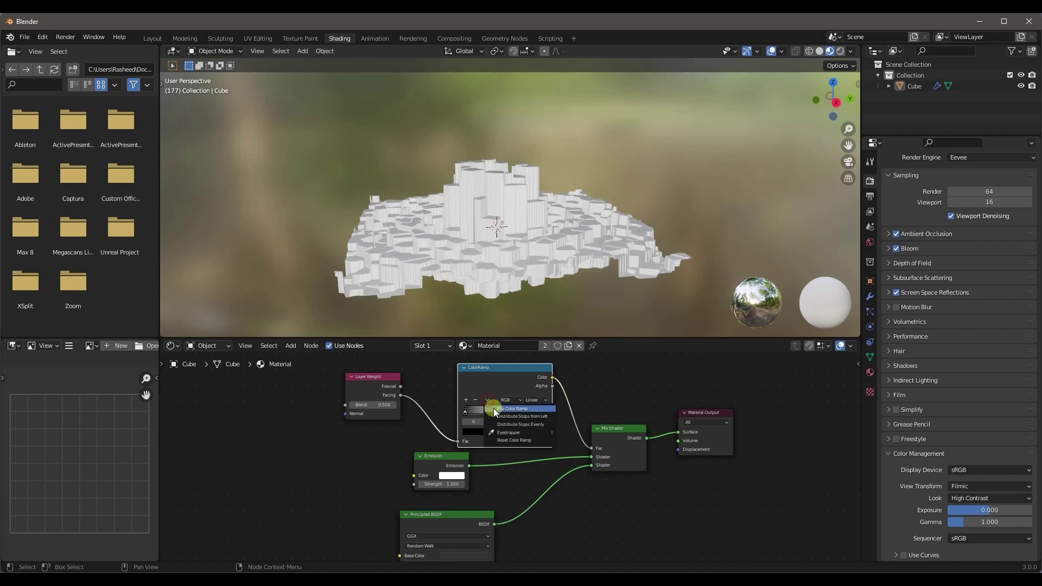
{"action": "left_click", "coordinate": [495, 410]}
{"action": "scroll", "coordinate": [523, 285], "scroll_direction": "up", "scroll_amount": 5}
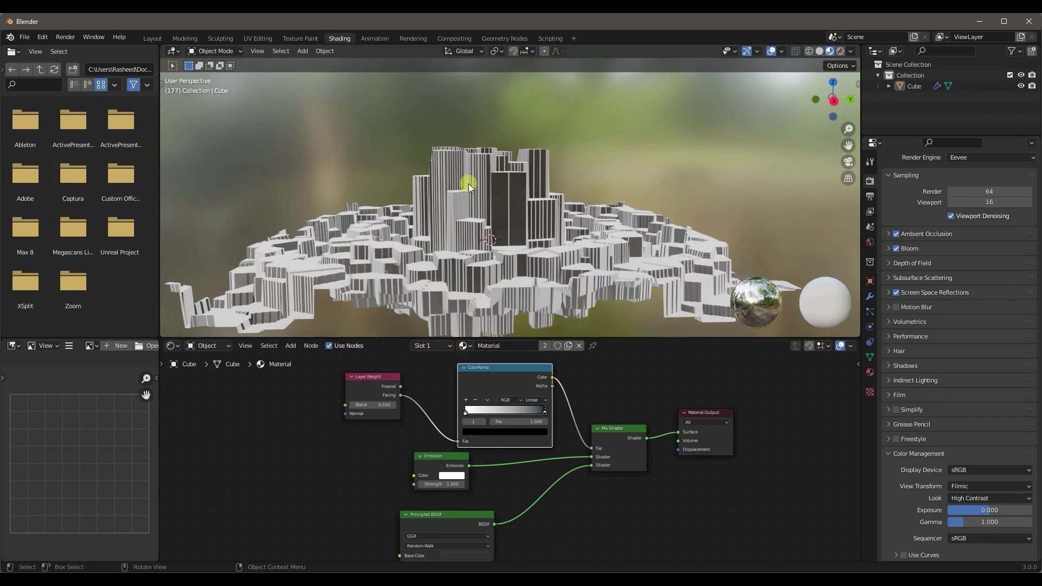
Step: Narrow the ColorRamp's gradient by moving its white stop to 0.159 and its black stop to 0.036
{"action": "scroll", "coordinate": [487, 411], "scroll_direction": "up", "scroll_amount": 3}
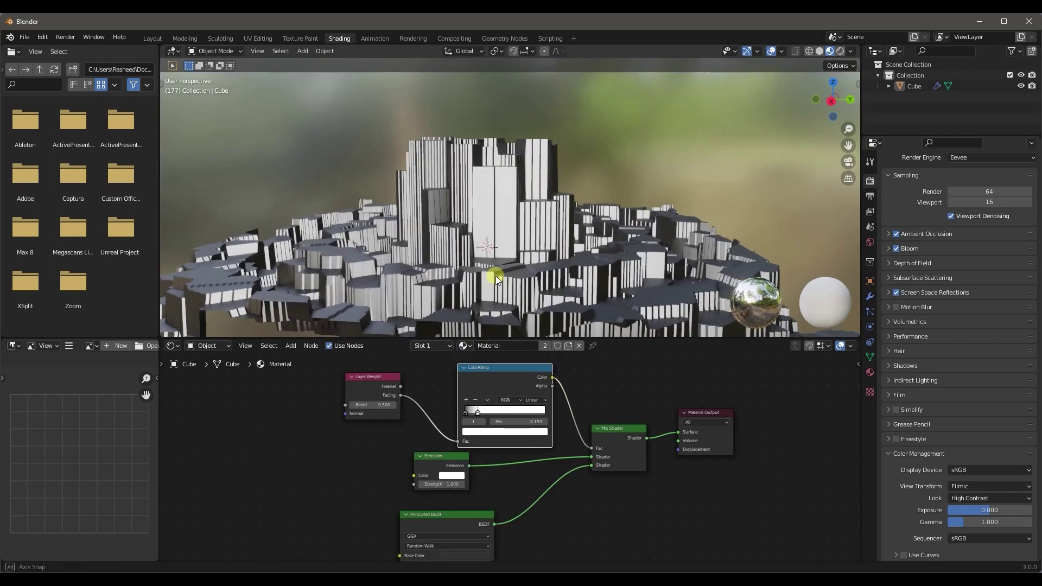
{"action": "middle_click_drag", "start_coordinate": [495, 274], "coordinate": [508, 277]}
{"action": "scroll", "coordinate": [509, 419], "scroll_direction": "up", "scroll_amount": 3}
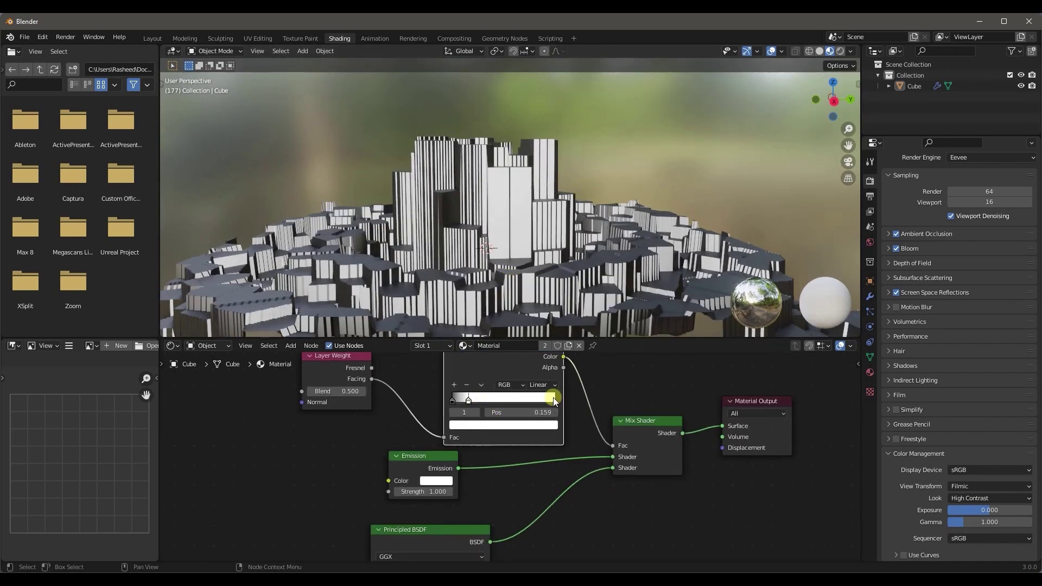
{"action": "left_click_drag", "start_coordinate": [454, 402], "coordinate": [467, 399]}
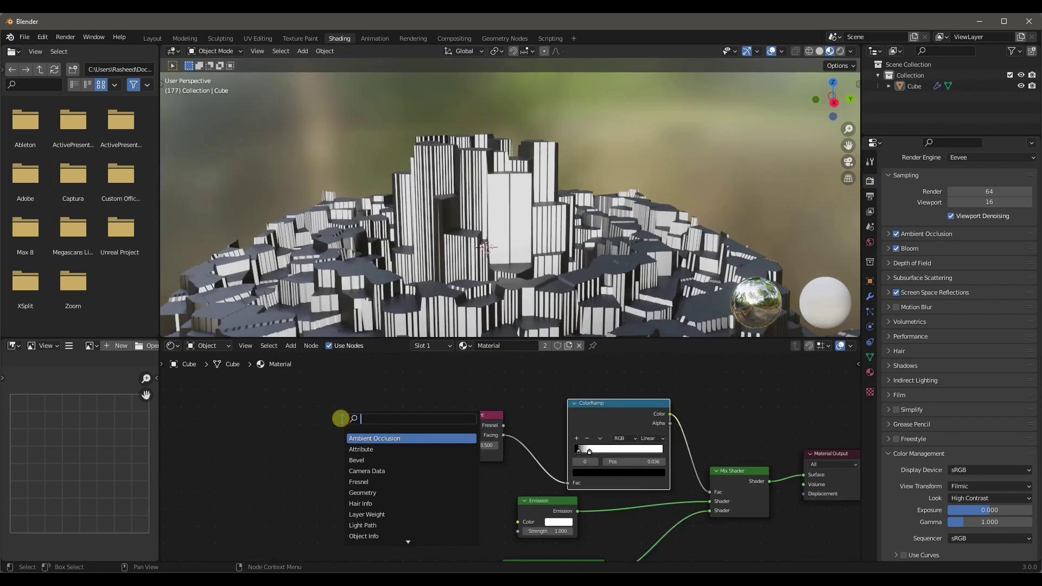
Step: Add a Voronoi Texture node before Layer Weight and connect its Distance output to the Blend input
{"action": "type", "text": "voronoi"}
{"action": "key", "text": "Return"}
{"action": "left_click", "coordinate": [342, 424]}
{"action": "left_click_drag", "start_coordinate": [401, 433], "coordinate": [443, 451]}
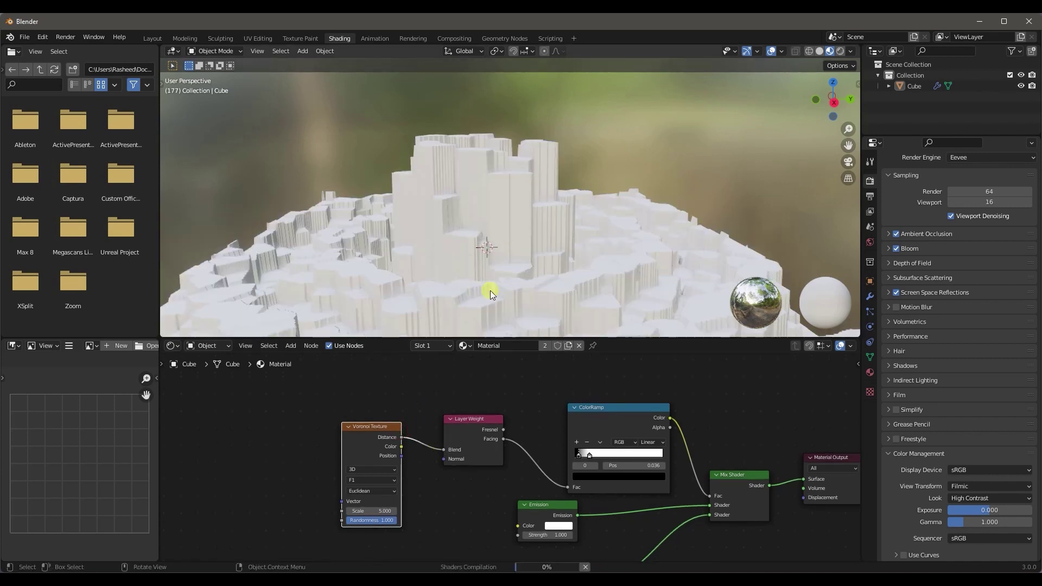
Step: Set the Voronoi Texture's scale to 70.5 and move the ColorRamp's white stop to 0.068
{"action": "middle_click_drag", "start_coordinate": [419, 534], "coordinate": [432, 511]}
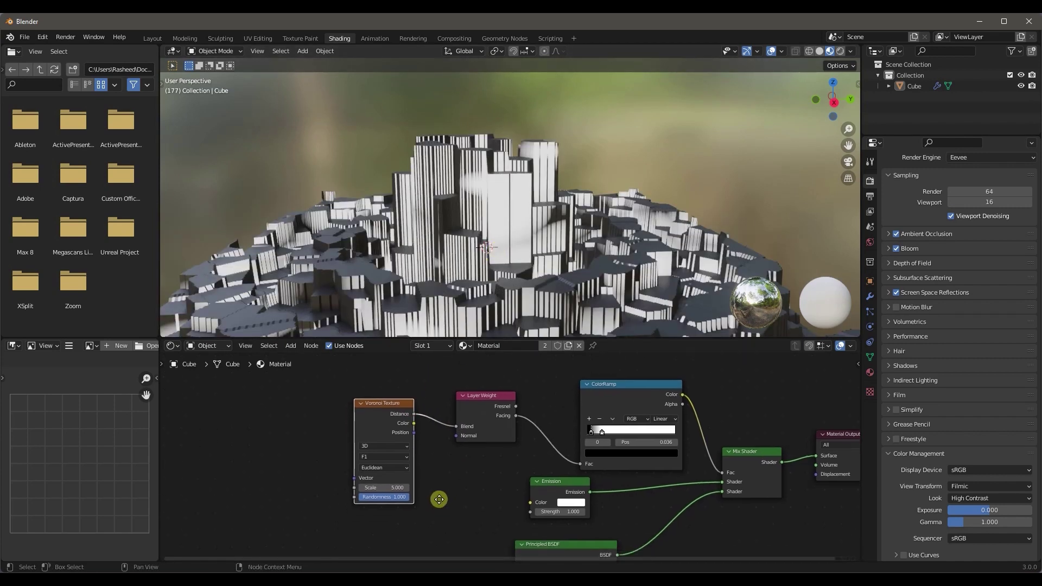
{"action": "left_click_drag", "start_coordinate": [367, 485], "coordinate": [728, 531]}
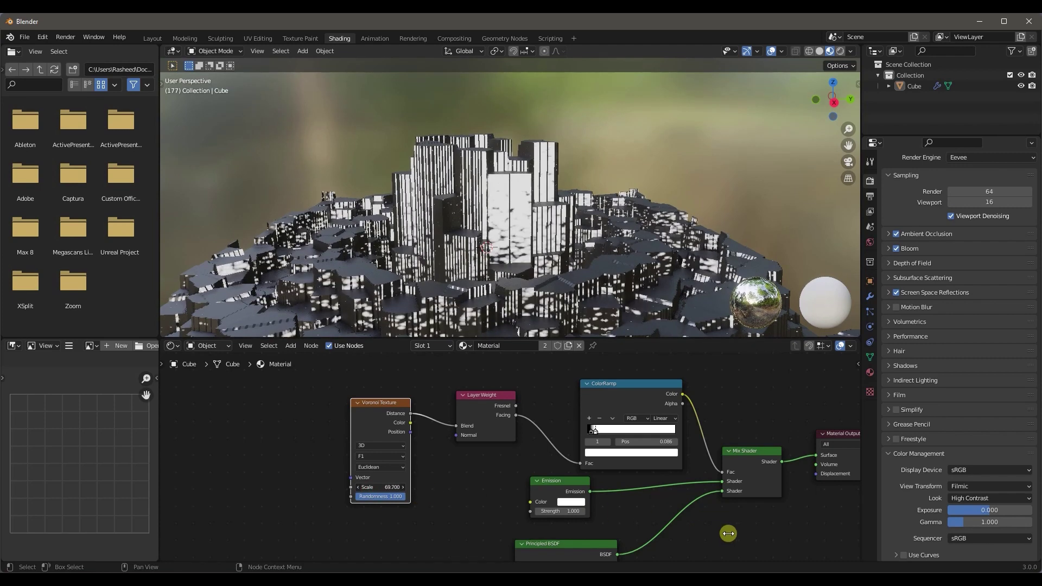
{"action": "scroll", "coordinate": [517, 268], "scroll_direction": "up", "scroll_amount": 5}
{"action": "scroll", "coordinate": [508, 263], "scroll_direction": "down", "scroll_amount": 2}
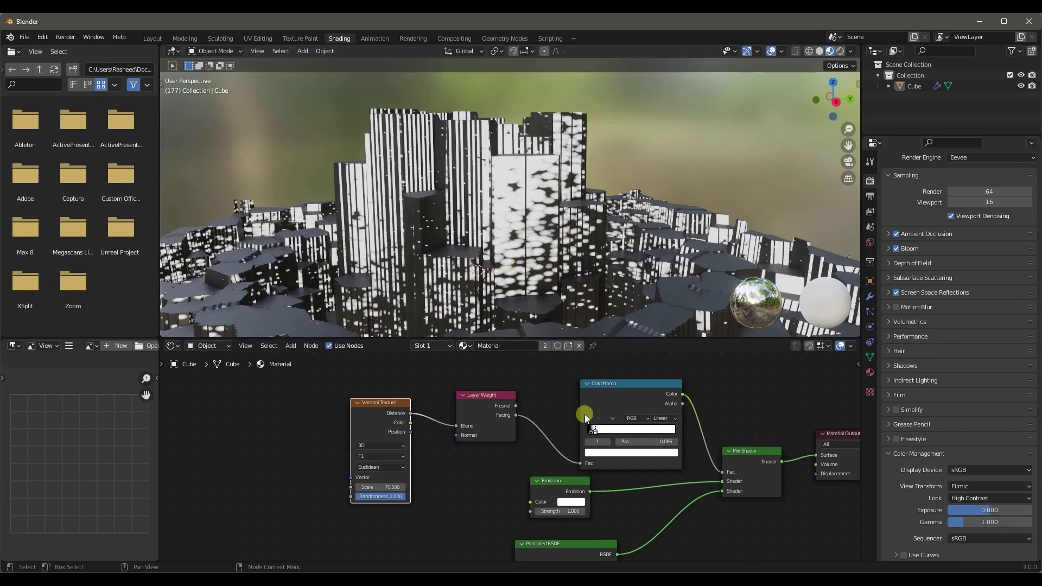
{"action": "left_click_drag", "start_coordinate": [597, 436], "coordinate": [595, 431]}
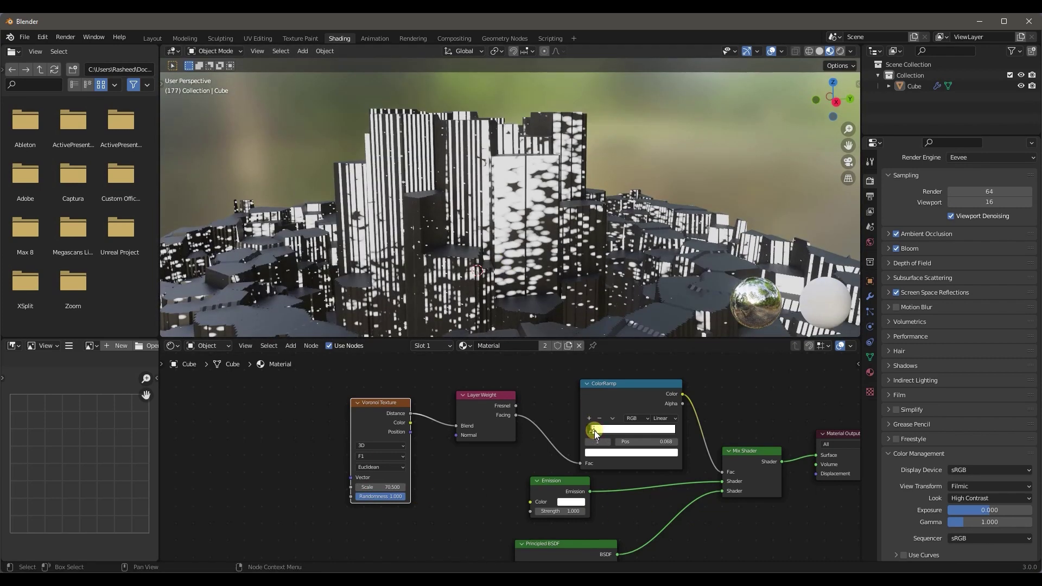
Step: Move the Voronoi Texture and Layer Weight nodes farther away from the ColorRamp to make room in the node chain
{"action": "middle_click_drag", "start_coordinate": [593, 431], "coordinate": [457, 439]}
{"action": "left_click_drag", "start_coordinate": [486, 408], "coordinate": [438, 395]}
{"action": "scroll", "coordinate": [463, 445], "scroll_direction": "up", "scroll_amount": 4}
{"action": "middle_click_drag", "start_coordinate": [540, 465], "coordinate": [702, 467]}
{"action": "left_click_drag", "start_coordinate": [225, 414], "coordinate": [427, 449]}
{"action": "left_click_drag", "start_coordinate": [441, 411], "coordinate": [253, 427]}
Step: Move the ColorRamp's white stop to 0.031 and insert a duplicate of the node between it and the Mix Shader
{"action": "scroll", "coordinate": [508, 453], "scroll_direction": "up", "scroll_amount": 5}
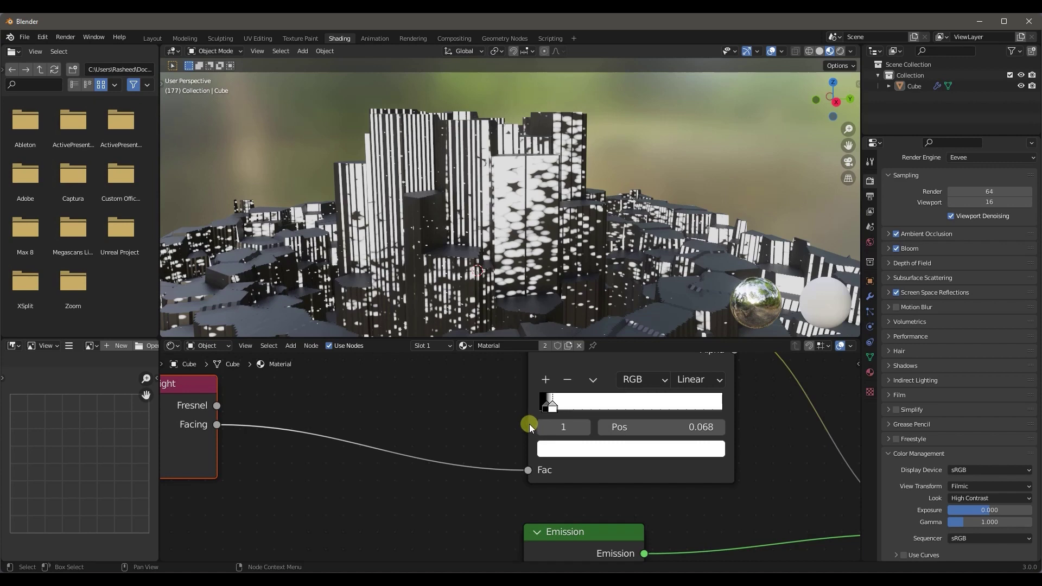
{"action": "scroll", "coordinate": [530, 425], "scroll_direction": "down", "scroll_amount": 3}
{"action": "key", "text": "shift+d"}
{"action": "left_click", "coordinate": [627, 441]}
{"action": "scroll", "coordinate": [611, 489], "scroll_direction": "up", "scroll_amount": 2}
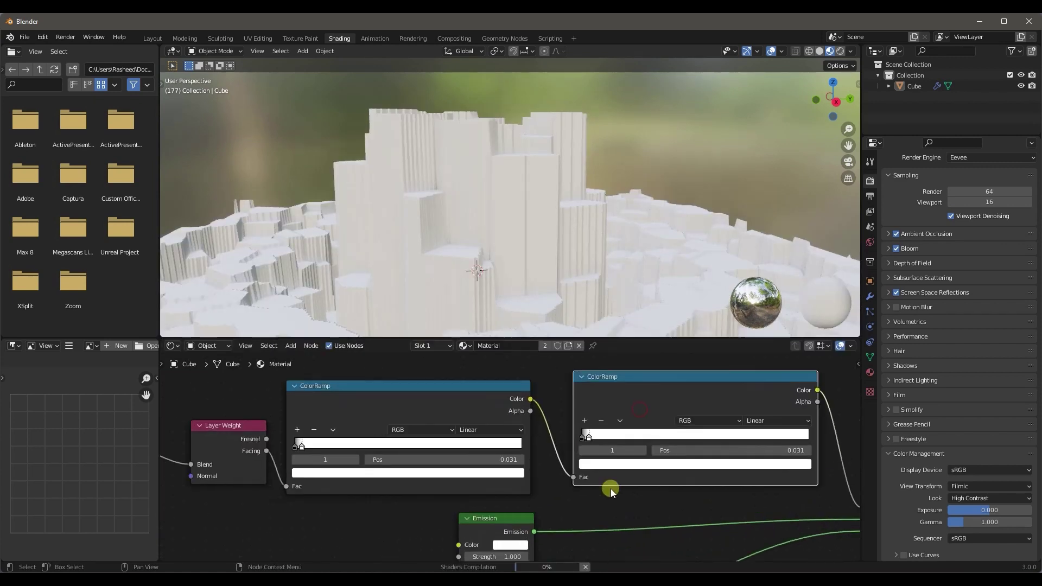
Step: Move the duplicated ColorRamp's black and white stops close to the far end of the gradient, leaving it mostly black
{"action": "left_click", "coordinate": [506, 426]}
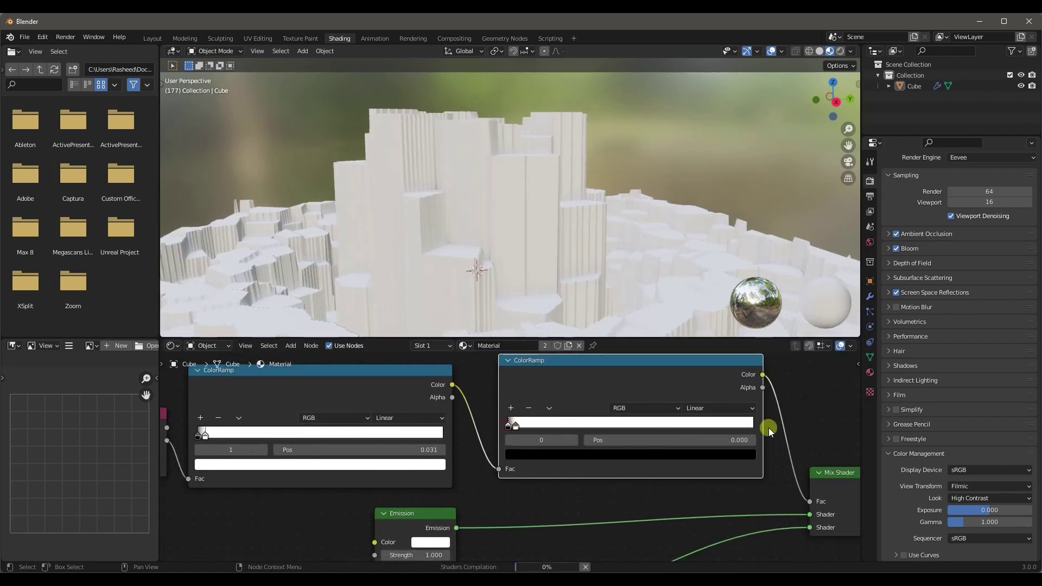
{"action": "left_click_drag", "start_coordinate": [508, 427], "coordinate": [769, 428]}
{"action": "left_click_drag", "start_coordinate": [516, 427], "coordinate": [754, 428]}
{"action": "left_click_drag", "start_coordinate": [706, 428], "coordinate": [752, 420]}
{"action": "scroll", "coordinate": [504, 289], "scroll_direction": "down", "scroll_amount": 4}
{"action": "middle_click_drag", "start_coordinate": [504, 285], "coordinate": [483, 273]}
{"action": "scroll", "coordinate": [487, 276], "scroll_direction": "up", "scroll_amount": 4}
{"action": "scroll", "coordinate": [483, 273], "scroll_direction": "up", "scroll_amount": 2}
Step: Set the Voronoi Texture's distance metric to Minkowski and lower its exponent to 0
{"action": "scroll", "coordinate": [299, 497], "scroll_direction": "down", "scroll_amount": 7}
{"action": "middle_click_drag", "start_coordinate": [304, 496], "coordinate": [480, 487]}
{"action": "scroll", "coordinate": [467, 488], "scroll_direction": "up", "scroll_amount": 4}
{"action": "left_click", "coordinate": [343, 476]}
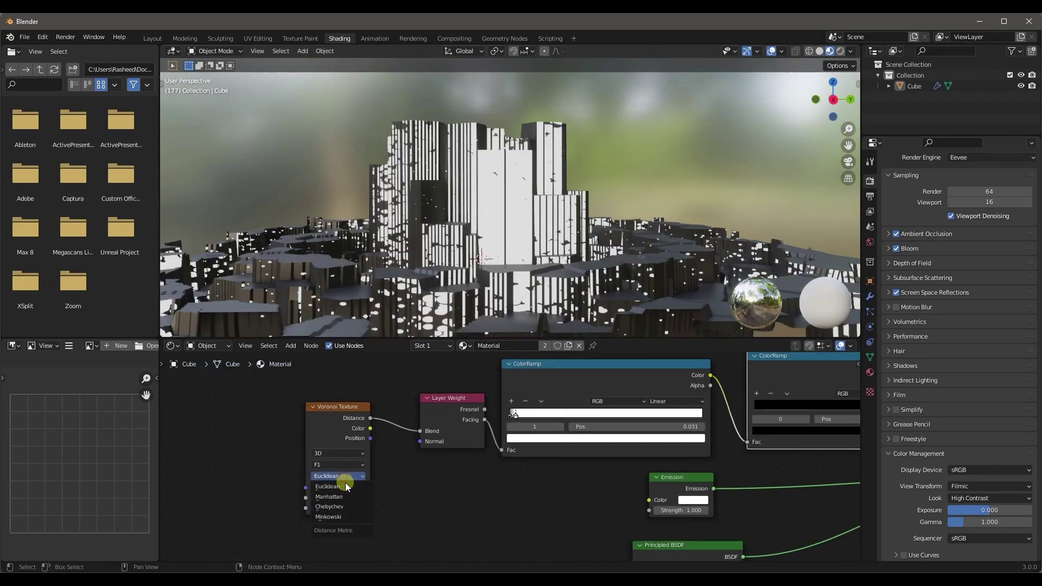
{"action": "left_click", "coordinate": [337, 516]}
{"action": "scroll", "coordinate": [380, 501], "scroll_direction": "up", "scroll_amount": 1}
{"action": "middle_click_drag", "start_coordinate": [380, 501], "coordinate": [445, 488]}
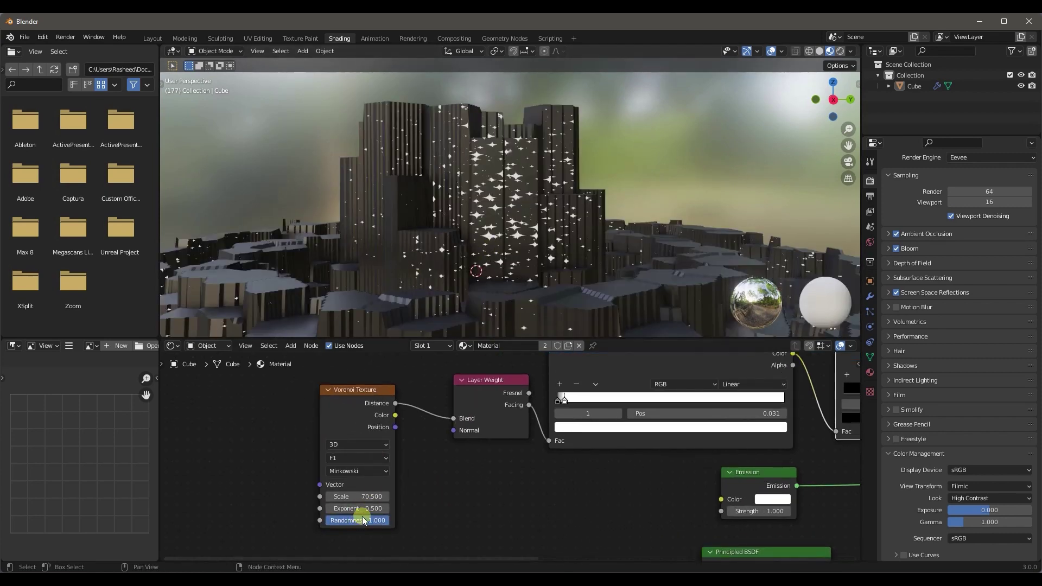
{"action": "left_click_drag", "start_coordinate": [364, 509], "coordinate": [329, 512]}
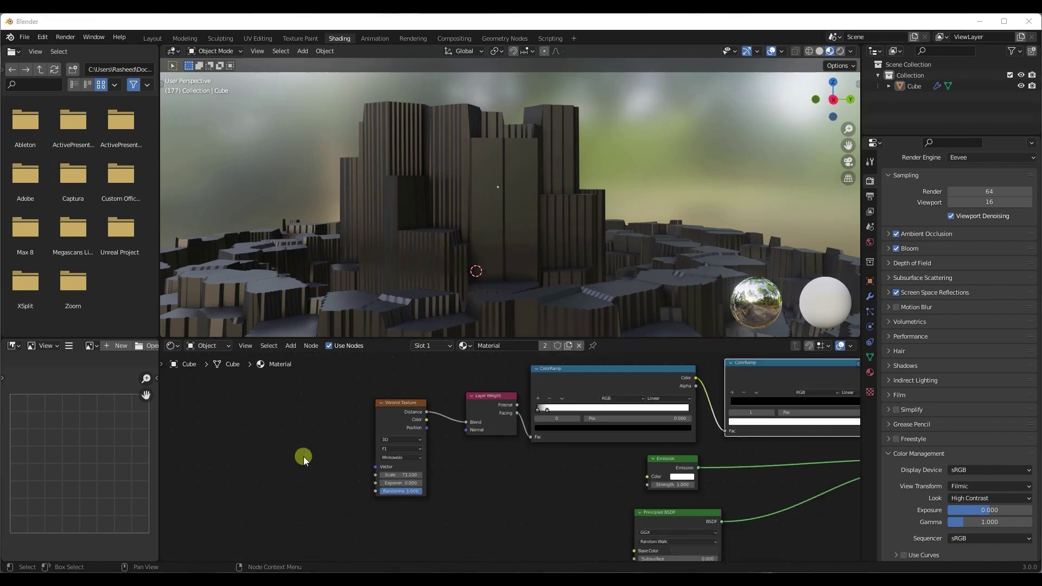
Step: Add Mapping and Texture Coordinate nodes to the Voronoi Texture and feed the Object coordinates into the Mapping's Vector input
{"action": "middle_click_drag", "start_coordinate": [304, 457], "coordinate": [431, 463]}
{"action": "scroll", "coordinate": [431, 463], "scroll_direction": "down", "scroll_amount": 3}
{"action": "left_click", "coordinate": [489, 431]}
{"action": "key", "text": "ctrl+t"}
{"action": "scroll", "coordinate": [311, 482], "scroll_direction": "up", "scroll_amount": 4}
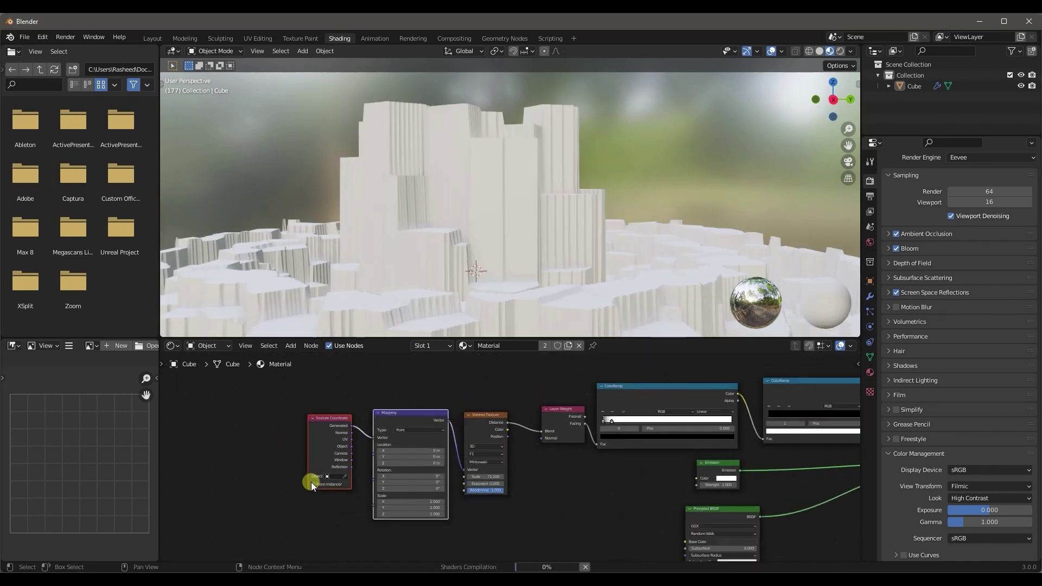
{"action": "middle_click_drag", "start_coordinate": [352, 466], "coordinate": [379, 496]}
{"action": "scroll", "coordinate": [379, 496], "scroll_direction": "up", "scroll_amount": 1}
{"action": "mouse_move", "coordinate": [318, 461]}
{"action": "left_mouse_down"}
{"action": "mouse_move", "coordinate": [263, 459]}
{"action": "mouse_move", "coordinate": [341, 446]}
{"action": "mouse_move", "coordinate": [337, 465]}
{"action": "left_mouse_up"}
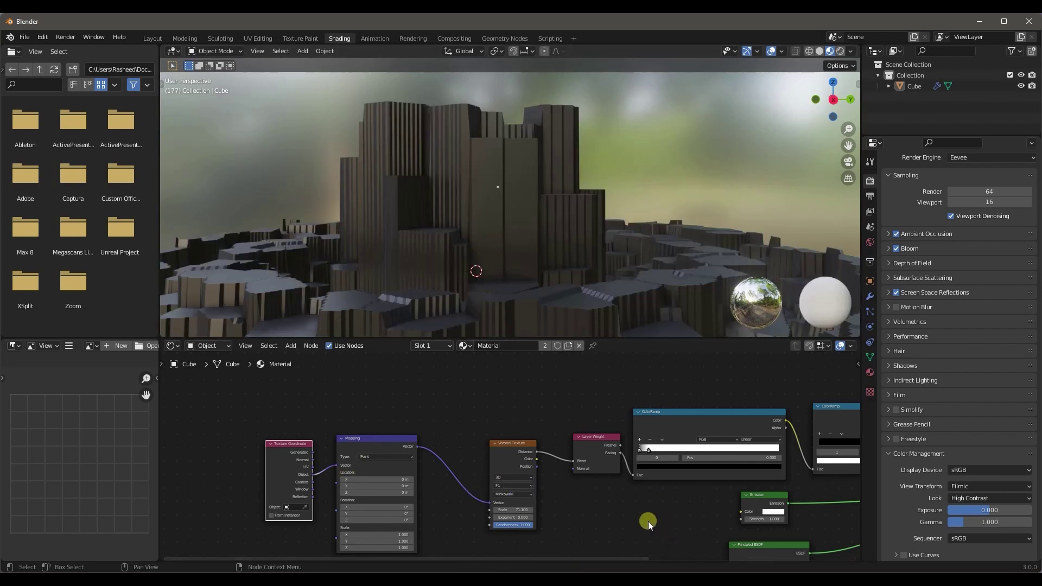
Step: Set the Voronoi Texture's scale to 70
{"action": "left_click", "coordinate": [519, 510]}
{"action": "key", "text": "Return"}
{"action": "middle_click_drag", "start_coordinate": [519, 510], "coordinate": [513, 449]}
{"action": "scroll", "coordinate": [513, 448], "scroll_direction": "down", "scroll_amount": 2}
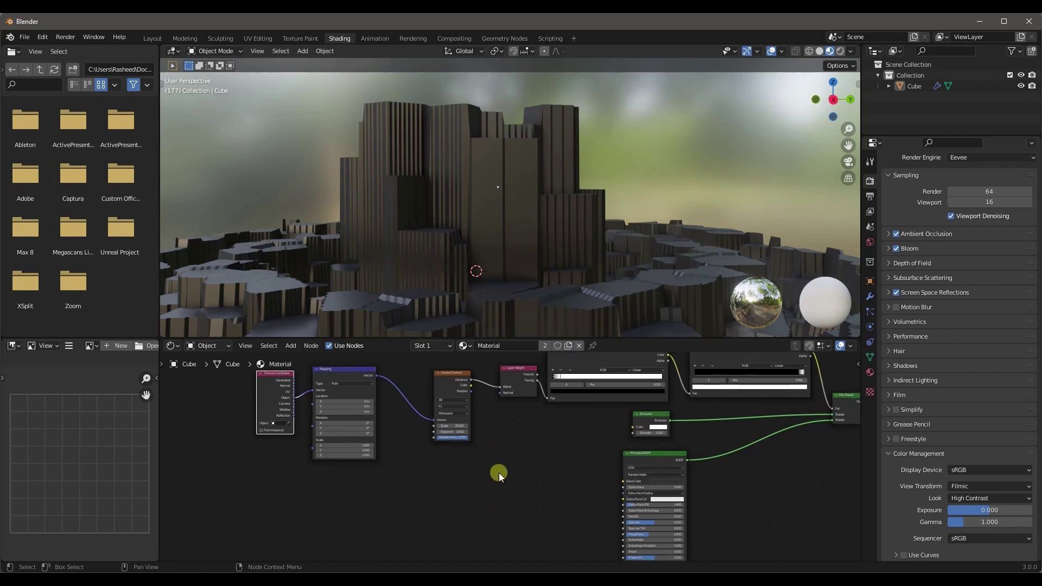
Step: Add a Geometry input node in the empty area below the Mapping and Voronoi Texture nodes
{"action": "key", "text": "shift+a"}
{"action": "left_click", "coordinate": [481, 444]}
{"action": "type", "text": "geo"}
{"action": "key", "text": "Return"}
{"action": "left_click", "coordinate": [482, 441]}
{"action": "scroll", "coordinate": [483, 516], "scroll_direction": "up", "scroll_amount": 2}
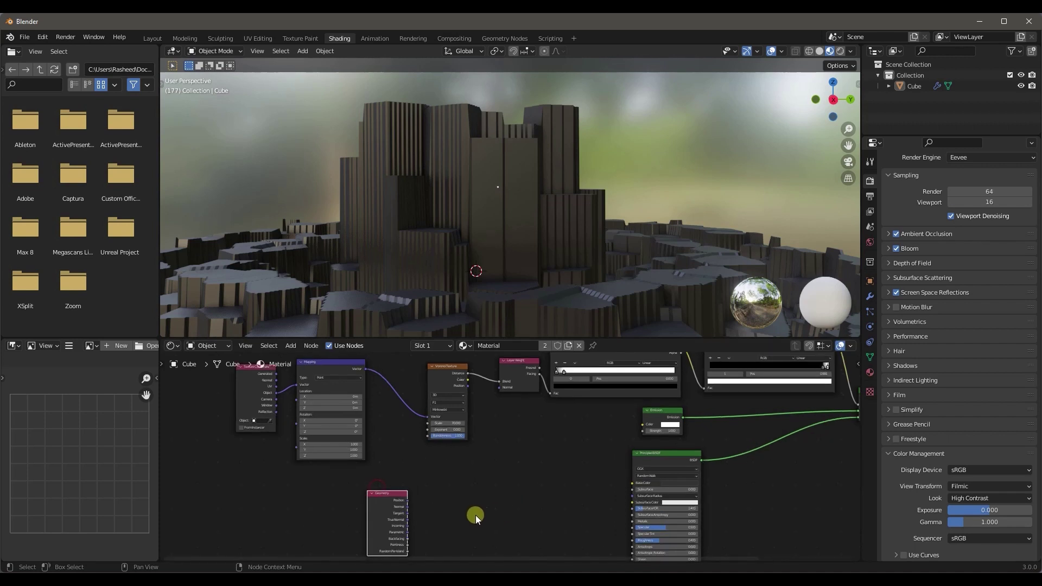
Step: Route the Geometry node's Position output through a new ColorRamp into the Emission node's Color input
{"action": "left_click_drag", "start_coordinate": [383, 514], "coordinate": [447, 471]}
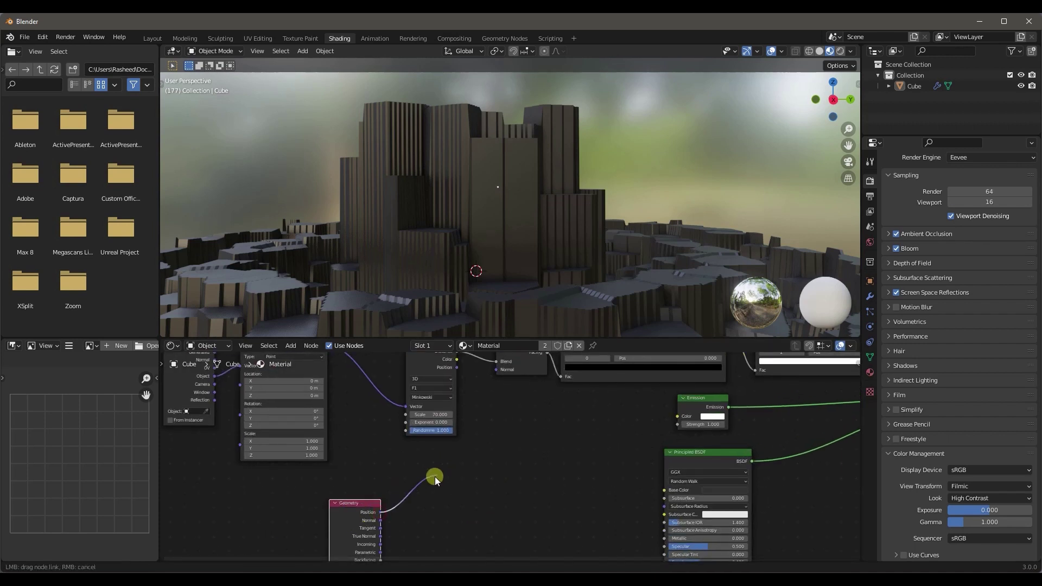
{"action": "scroll", "coordinate": [455, 487], "scroll_direction": "down", "scroll_amount": 2}
{"action": "key", "text": "shift+a"}
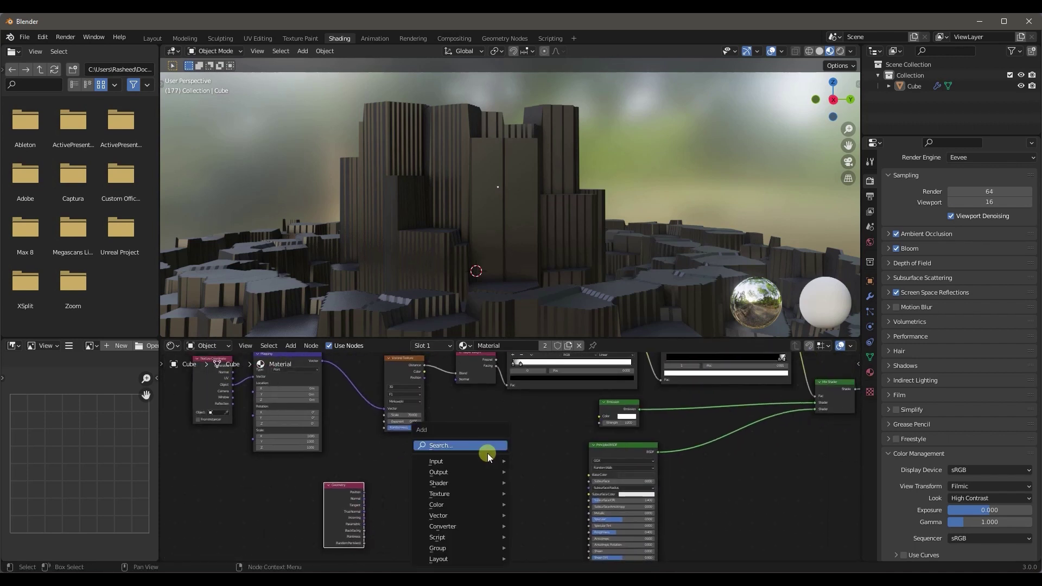
{"action": "left_click", "coordinate": [488, 453]}
{"action": "type", "text": "color"}
{"action": "key", "text": "Return"}
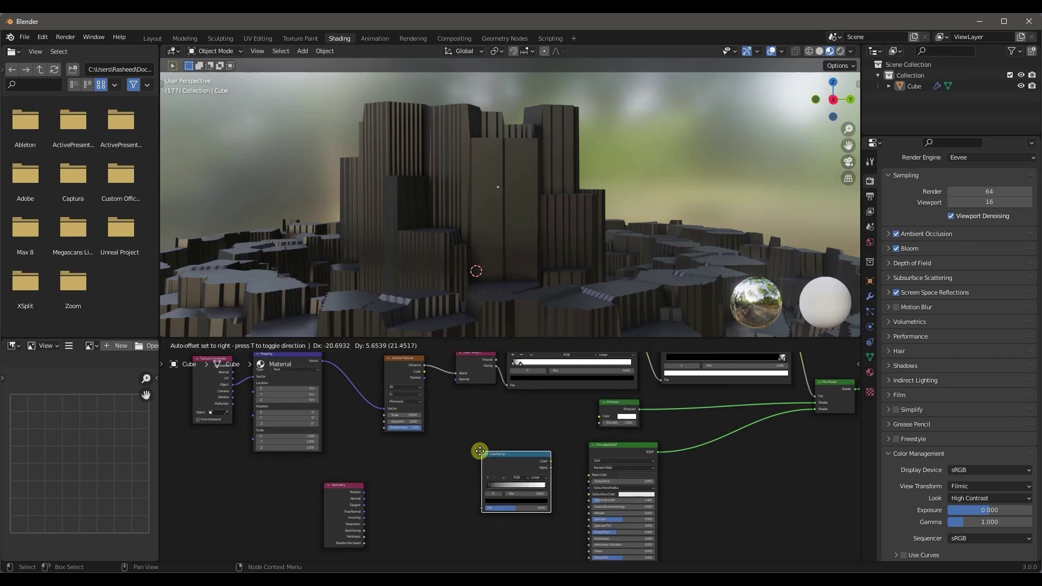
{"action": "left_click", "coordinate": [429, 461]}
{"action": "left_click_drag", "start_coordinate": [364, 492], "coordinate": [431, 516]}
{"action": "left_click_drag", "start_coordinate": [498, 469], "coordinate": [599, 416]}
Step: Set the Emission node's strength to 10
{"action": "left_click", "coordinate": [612, 422]}
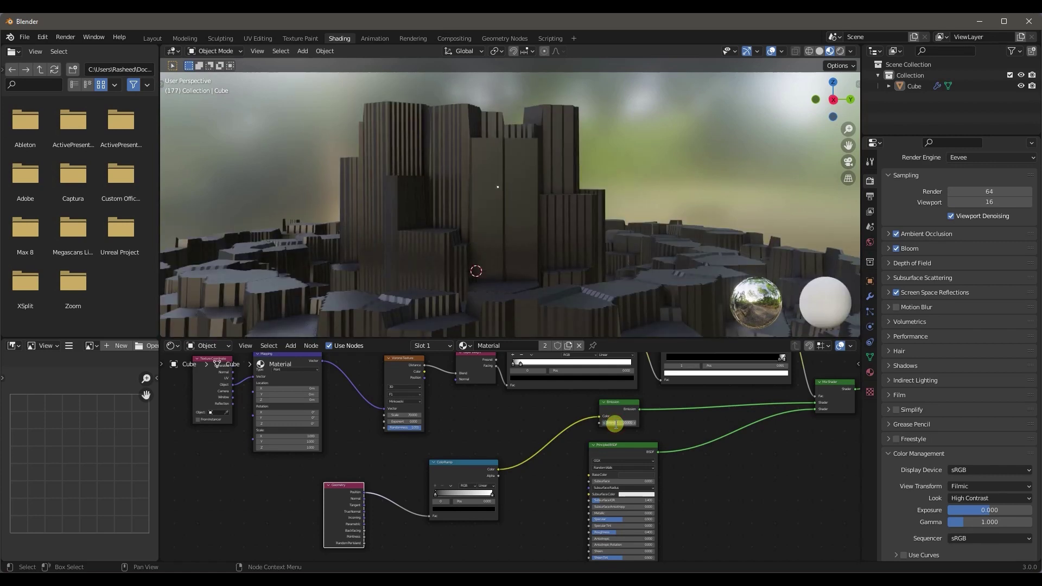
{"action": "scroll", "coordinate": [473, 496], "scroll_direction": "up", "scroll_amount": 5}
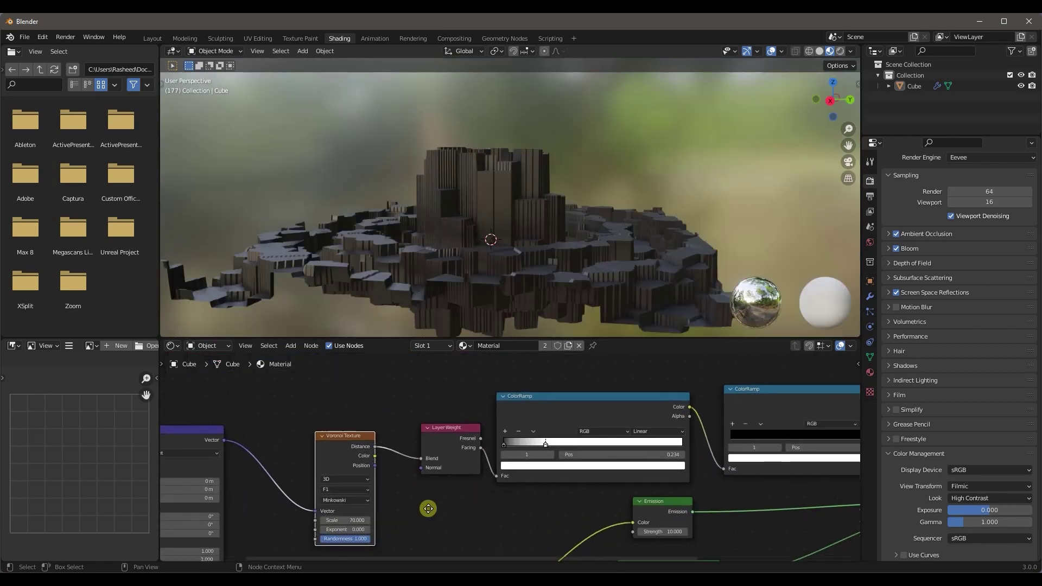
Step: Feed the Voronoi Texture's Color output, instead of Distance, into the Layer Weight node's Blend input
{"action": "scroll", "coordinate": [449, 482], "scroll_direction": "up", "scroll_amount": 1}
{"action": "left_click_drag", "start_coordinate": [352, 395], "coordinate": [383, 395]}
{"action": "left_click_drag", "start_coordinate": [435, 425], "coordinate": [435, 426]}
{"action": "scroll", "coordinate": [497, 287], "scroll_direction": "down", "scroll_amount": 3}
{"action": "middle_click_drag", "start_coordinate": [497, 287], "coordinate": [486, 289]}
{"action": "scroll", "coordinate": [494, 289], "scroll_direction": "up", "scroll_amount": 5}
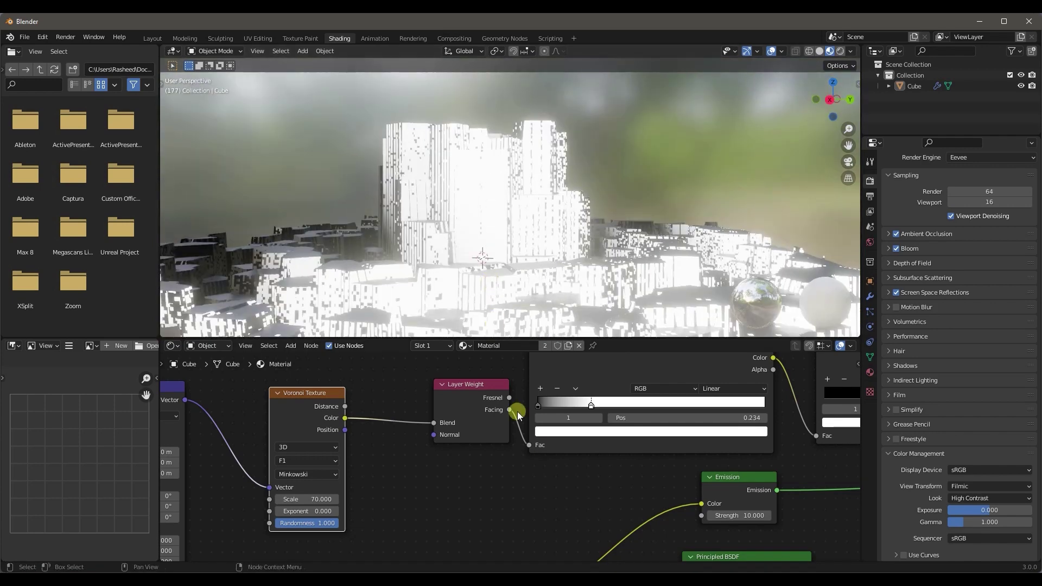
Step: Shift the white stop of the ColorRamp after Layer Weight to position 0.022
{"action": "middle_click_drag", "start_coordinate": [534, 507], "coordinate": [489, 523]}
{"action": "left_click_drag", "start_coordinate": [546, 418], "coordinate": [497, 425]}
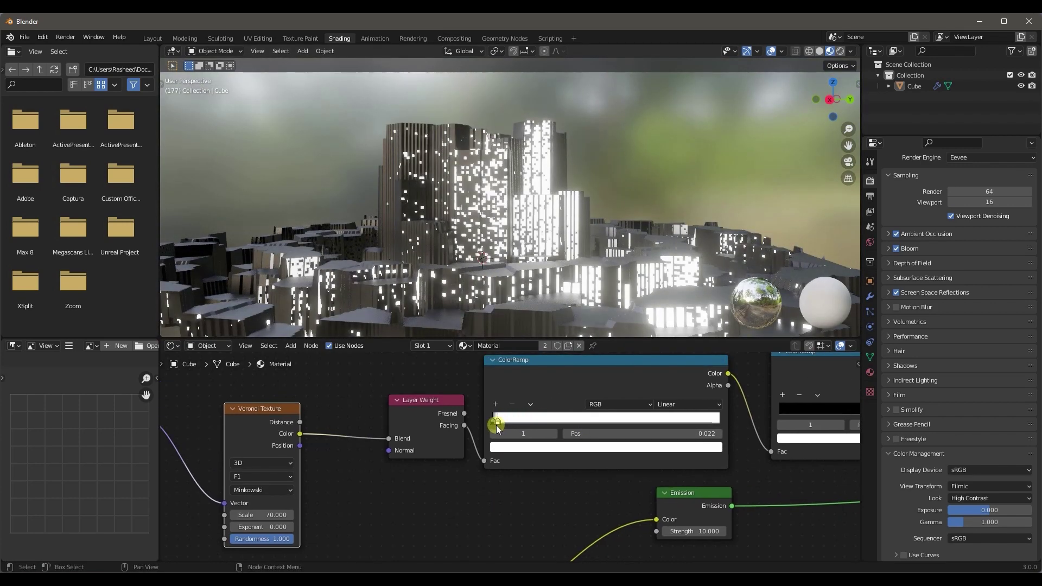
{"action": "mouse_move", "coordinate": [425, 291]}
{"action": "middle_mouse_down"}
{"action": "mouse_move", "coordinate": [449, 290]}
{"action": "mouse_move", "coordinate": [421, 301]}
{"action": "mouse_move", "coordinate": [450, 293]}
{"action": "mouse_move", "coordinate": [441, 294]}
{"action": "middle_mouse_up"}
{"action": "scroll", "coordinate": [441, 296], "scroll_direction": "down", "scroll_amount": 5}
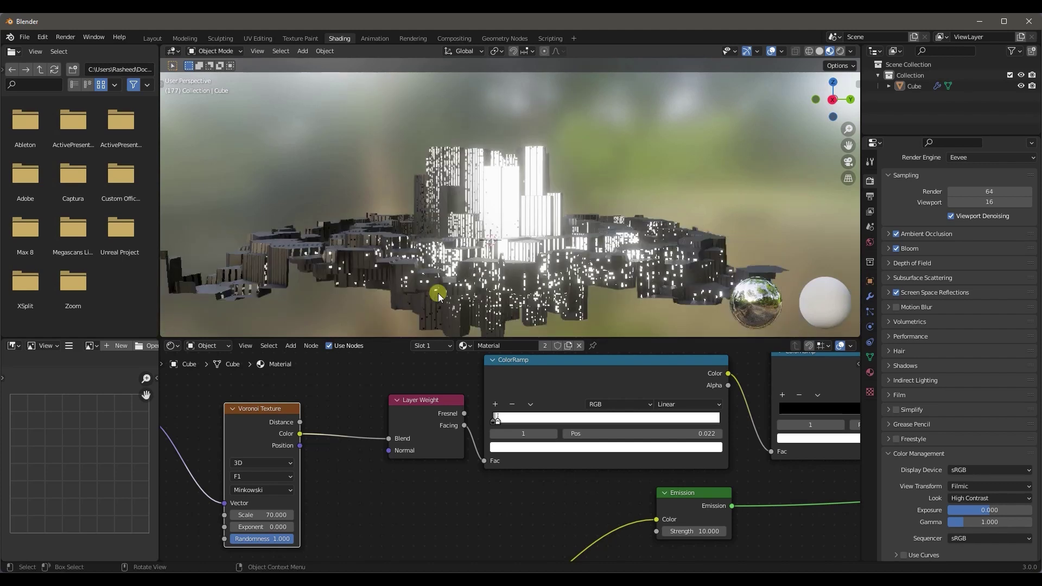
Step: Add a middle stop at 0.5 to the ColorRamp fed by the Geometry Position and set its interpolation to Ease
{"action": "middle_click_drag", "start_coordinate": [430, 500], "coordinate": [409, 541]}
{"action": "scroll", "coordinate": [424, 541], "scroll_direction": "up", "scroll_amount": 3}
{"action": "scroll", "coordinate": [428, 541], "scroll_direction": "down", "scroll_amount": 4}
{"action": "left_click_drag", "start_coordinate": [232, 462], "coordinate": [233, 438]}
{"action": "left_click_drag", "start_coordinate": [470, 413], "coordinate": [383, 452]}
{"action": "left_click_drag", "start_coordinate": [461, 403], "coordinate": [458, 403]}
{"action": "left_click_drag", "start_coordinate": [427, 419], "coordinate": [342, 428]}
{"action": "scroll", "coordinate": [368, 476], "scroll_direction": "up", "scroll_amount": 3}
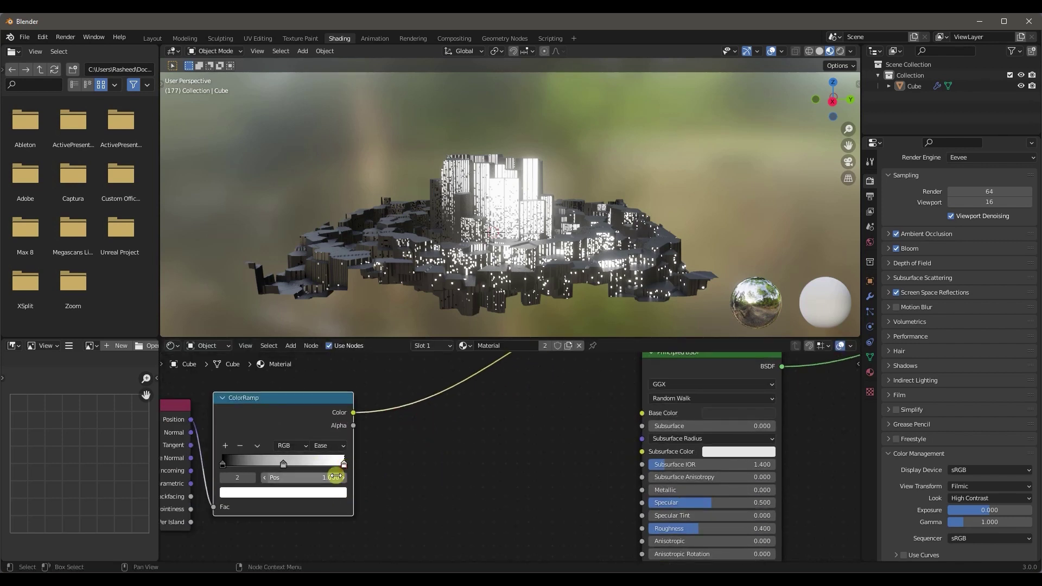
Step: Color the last stop of the position ColorRamp blue
{"action": "left_click", "coordinate": [326, 493]}
{"action": "left_click_drag", "start_coordinate": [292, 375], "coordinate": [291, 342]}
{"action": "middle_click_drag", "start_coordinate": [465, 480], "coordinate": [548, 460]}
Step: Color the middle stop of the position ColorRamp a bright orange-red
{"action": "left_click", "coordinate": [367, 445]}
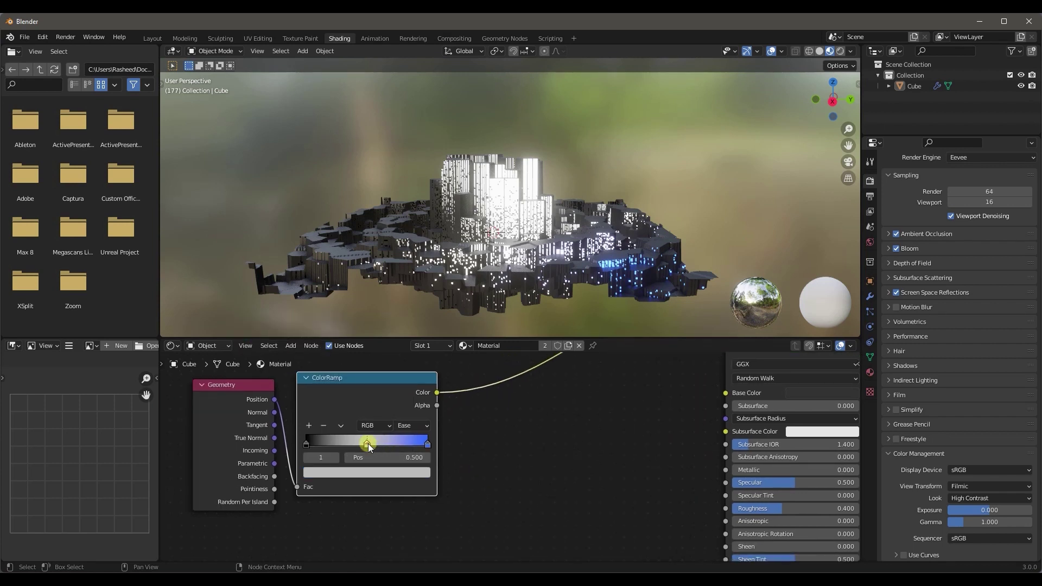
{"action": "left_click", "coordinate": [386, 476]}
{"action": "left_click_drag", "start_coordinate": [348, 382], "coordinate": [340, 382]}
{"action": "left_click_drag", "start_coordinate": [404, 332], "coordinate": [415, 303]}
{"action": "left_click_drag", "start_coordinate": [348, 363], "coordinate": [345, 383]}
Step: Color the first stop of the position ColorRamp a bright yellow-green at full brightness
{"action": "left_click", "coordinate": [307, 443]}
{"action": "left_click", "coordinate": [344, 479]}
{"action": "left_click", "coordinate": [379, 473]}
{"action": "left_click_drag", "start_coordinate": [400, 331], "coordinate": [415, 278]}
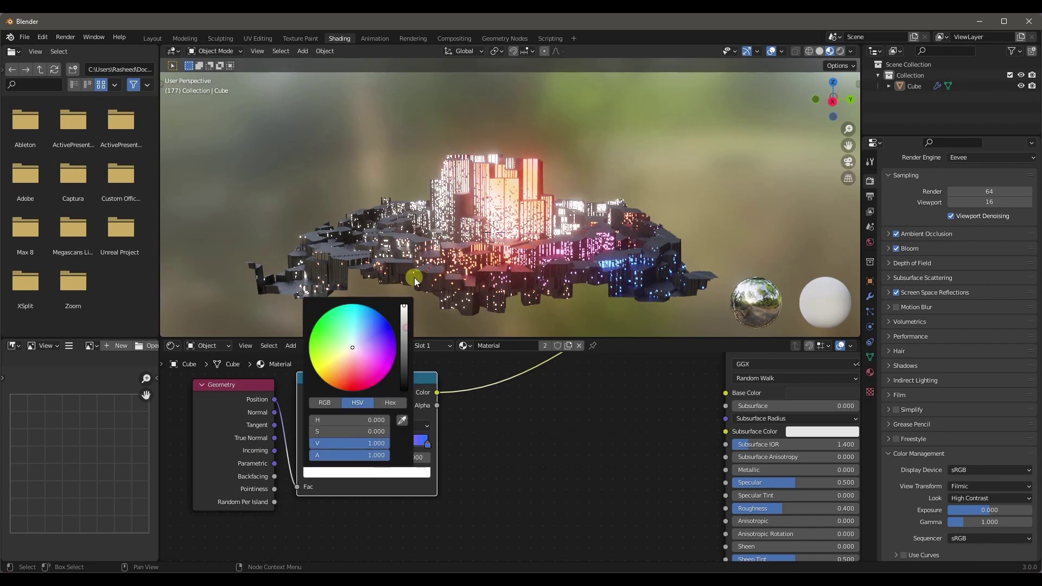
{"action": "left_click_drag", "start_coordinate": [348, 349], "coordinate": [324, 350]}
{"action": "mouse_move", "coordinate": [462, 304]}
{"action": "middle_mouse_down"}
{"action": "mouse_move", "coordinate": [541, 295]}
{"action": "mouse_move", "coordinate": [496, 288]}
{"action": "mouse_move", "coordinate": [528, 291]}
{"action": "mouse_move", "coordinate": [471, 304]}
{"action": "middle_mouse_up"}
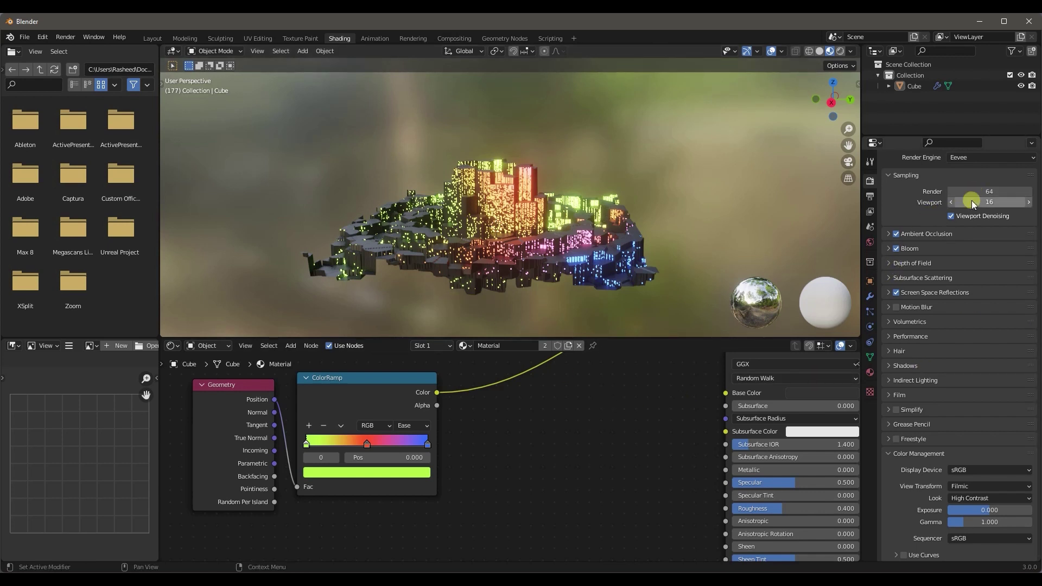
Step: Switch the render engine to Cycles with GPU Compute and show the viewport in rendered shading
{"action": "scroll", "coordinate": [972, 200], "scroll_direction": "up", "scroll_amount": 1}
{"action": "left_click", "coordinate": [1002, 179]}
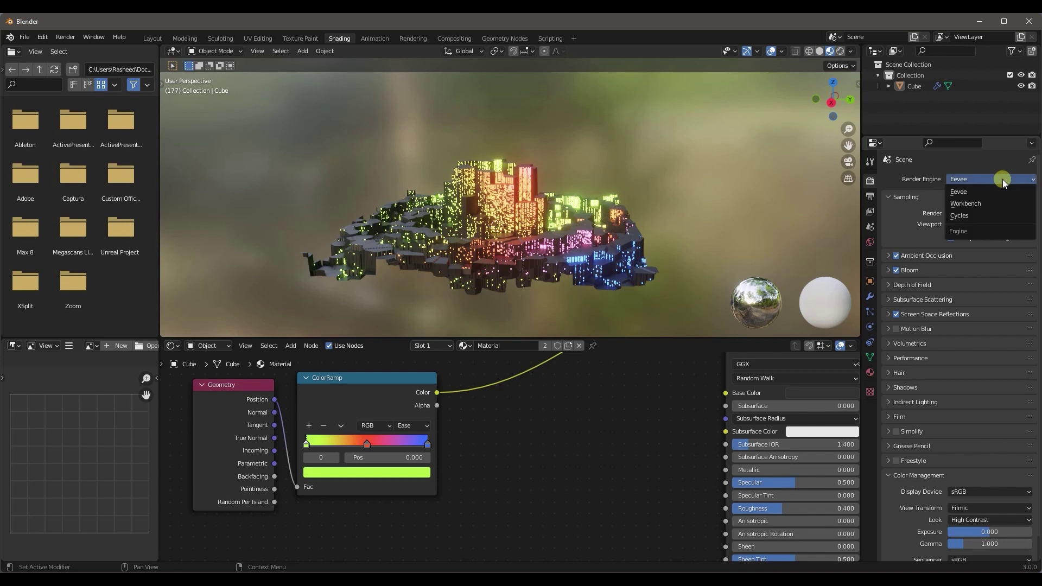
{"action": "left_click", "coordinate": [959, 216]}
{"action": "left_click", "coordinate": [971, 207]}
{"action": "left_click", "coordinate": [966, 220]}
{"action": "left_click", "coordinate": [840, 51]}
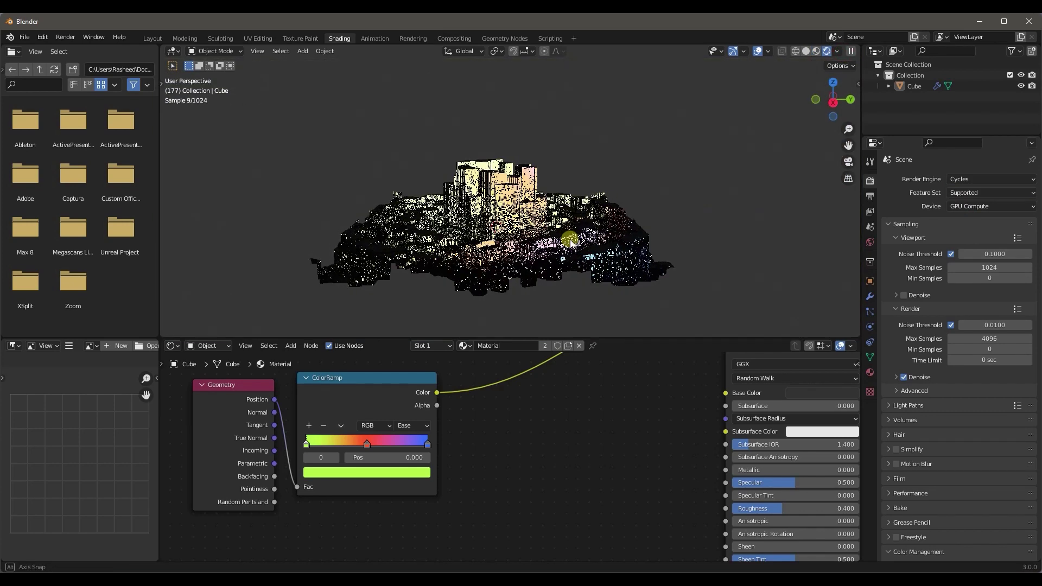
Step: Examine the rendered city and the two ColorRamps driving the Mix Shader factor, including the second ramp's black stop
{"action": "scroll", "coordinate": [548, 297], "scroll_direction": "up", "scroll_amount": 3}
{"action": "middle_click_drag", "start_coordinate": [603, 399], "coordinate": [346, 494]}
{"action": "scroll", "coordinate": [396, 461], "scroll_direction": "up", "scroll_amount": 2}
{"action": "middle_click_drag", "start_coordinate": [431, 427], "coordinate": [540, 398]}
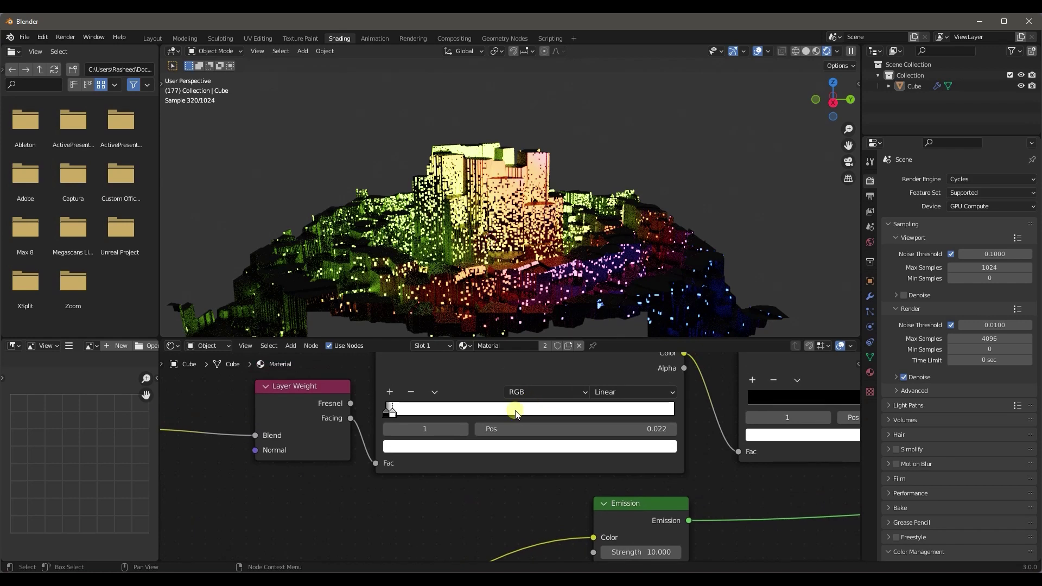
{"action": "scroll", "coordinate": [677, 487], "scroll_direction": "down", "scroll_amount": 3}
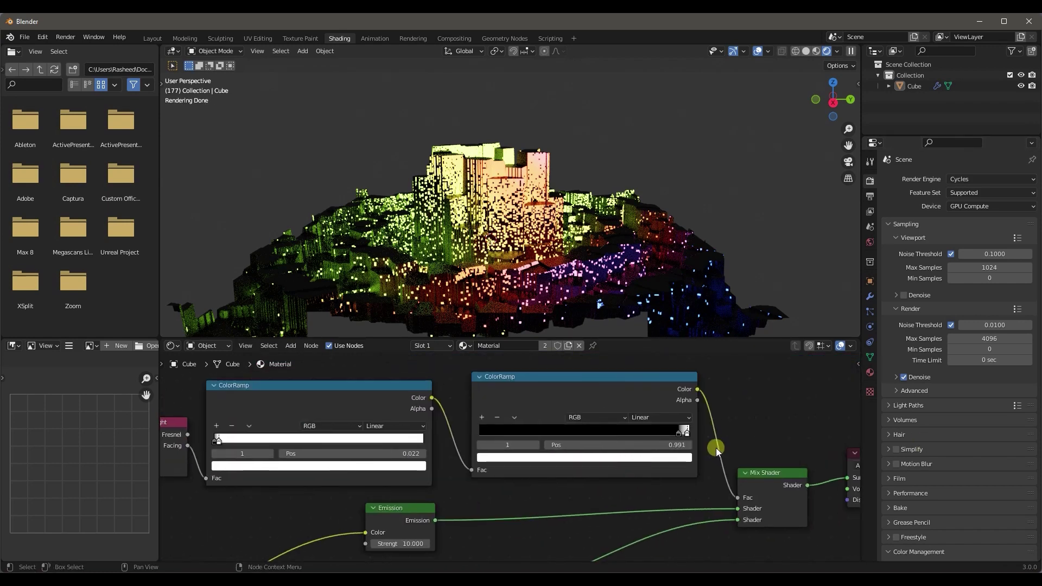
{"action": "scroll", "coordinate": [716, 450], "scroll_direction": "up", "scroll_amount": 1}
{"action": "left_click", "coordinate": [714, 426]}
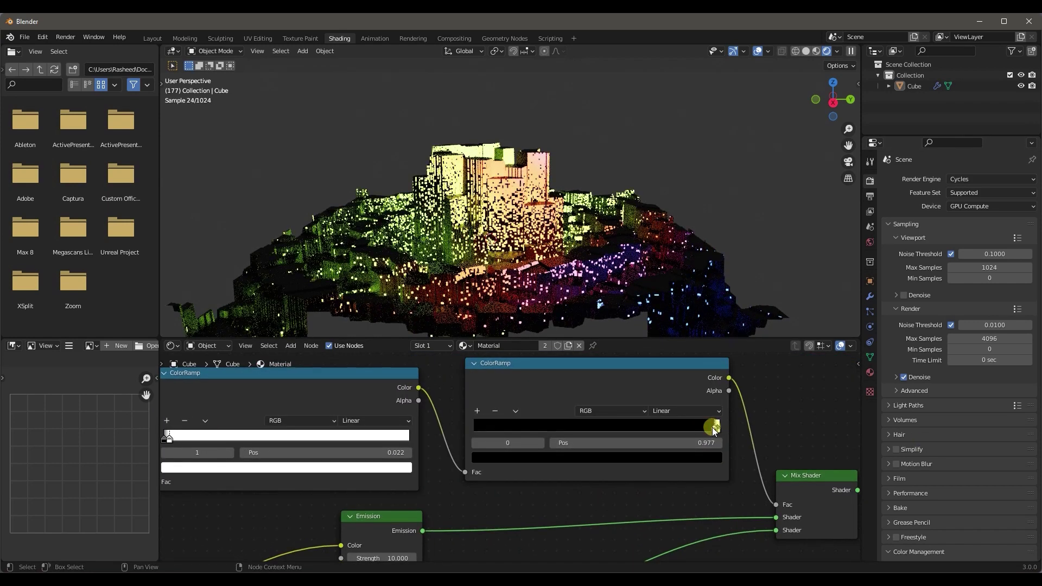
Step: Lower the World background strength to 0.1
{"action": "scroll", "coordinate": [676, 291], "scroll_direction": "down", "scroll_amount": 1}
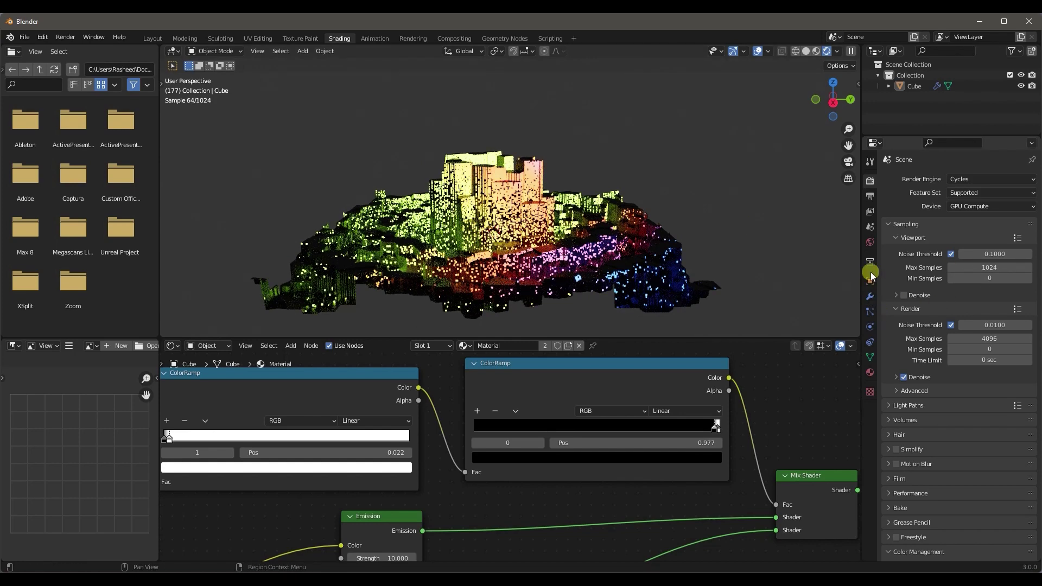
{"action": "left_click", "coordinate": [869, 241]}
{"action": "left_click_drag", "start_coordinate": [991, 260], "coordinate": [878, 276]}
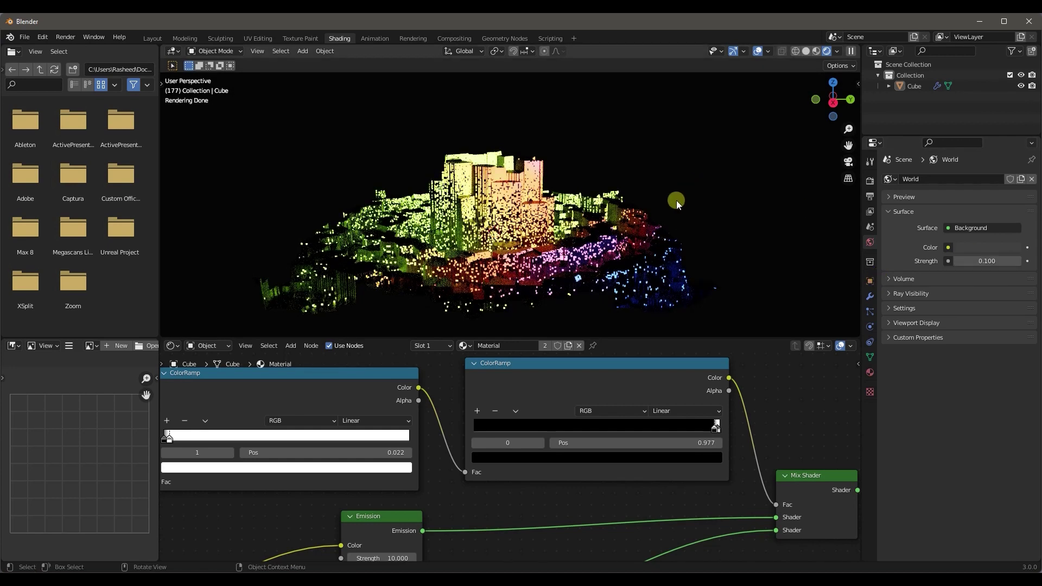